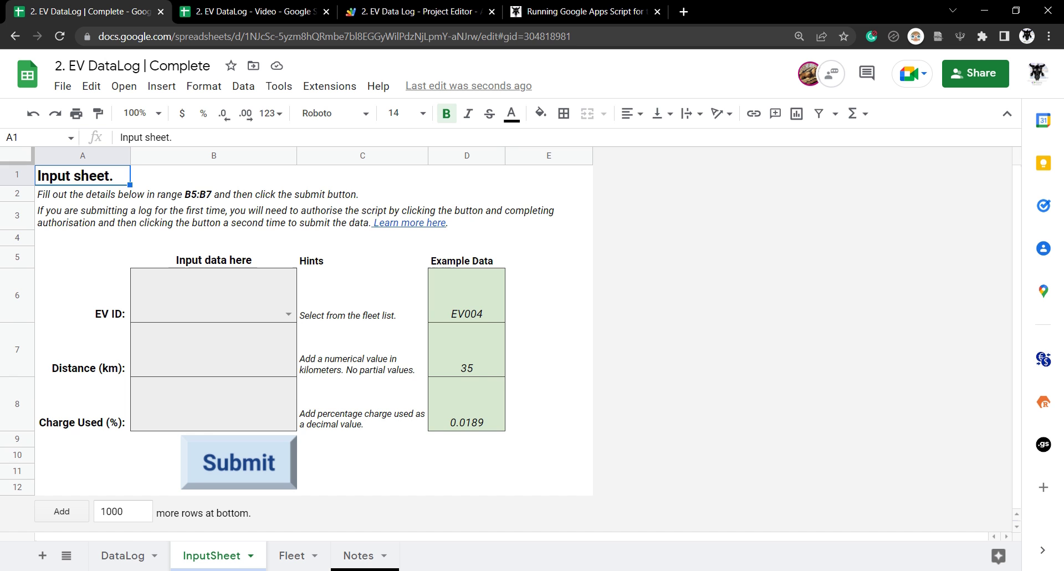
# View the DataLog sheet and submit an InputSheet entry with EV ID EV002, distance 197 and charge used 0.2089
pyautogui.click(123, 556)
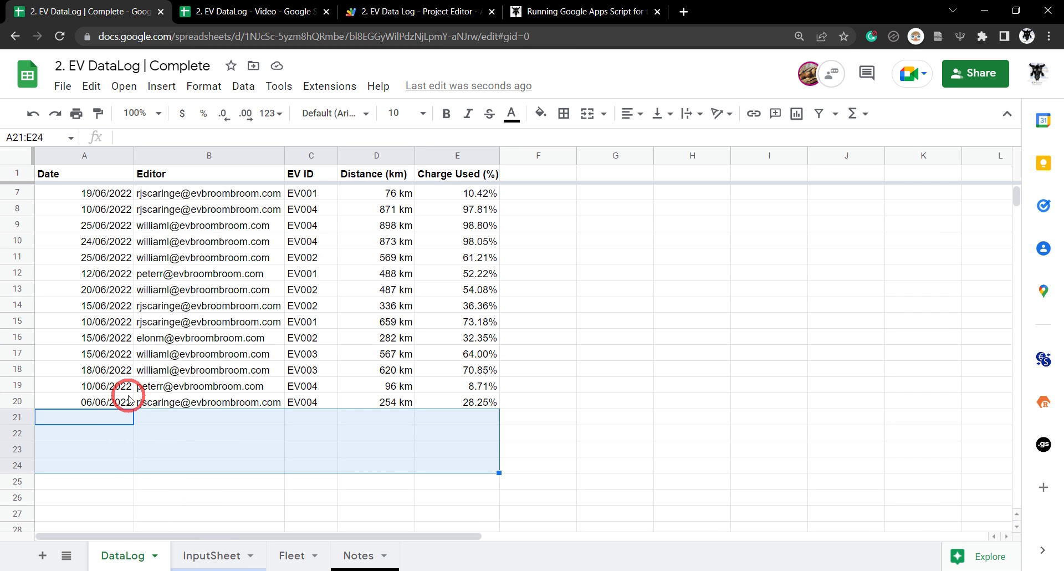
pyautogui.moveTo(210, 409)
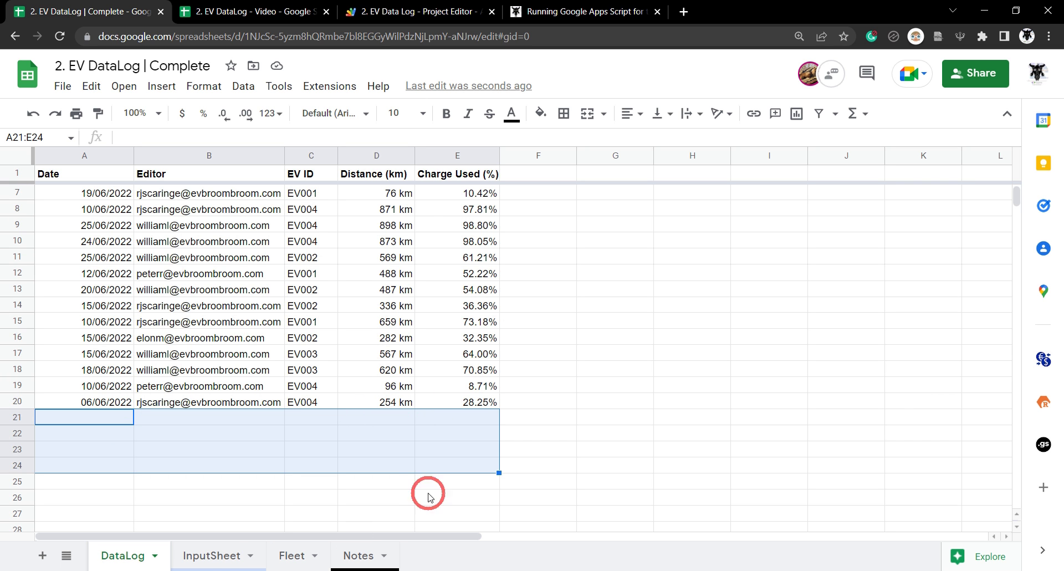
pyautogui.click(245, 555)
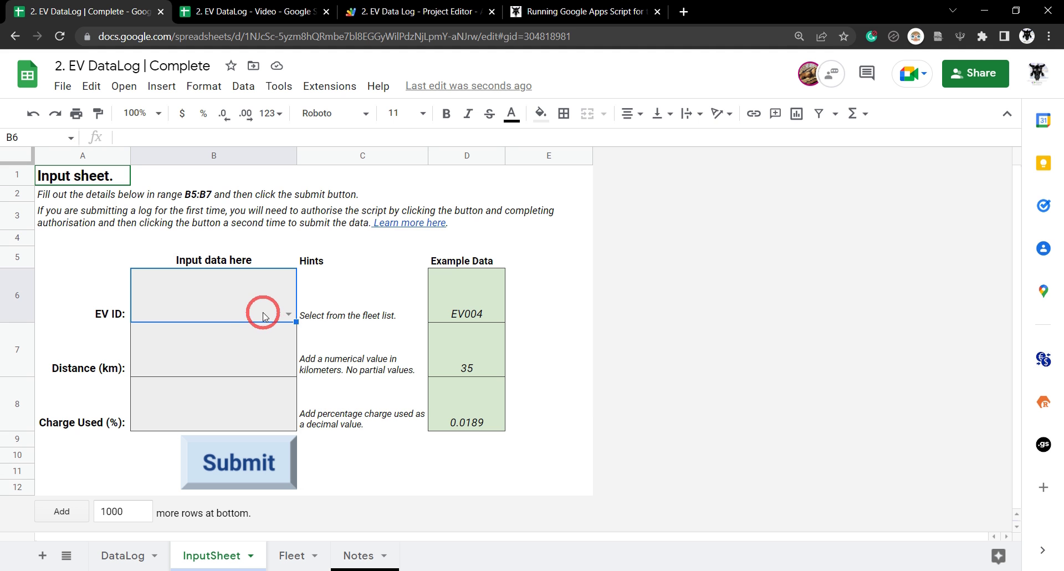
pyautogui.click(288, 314)
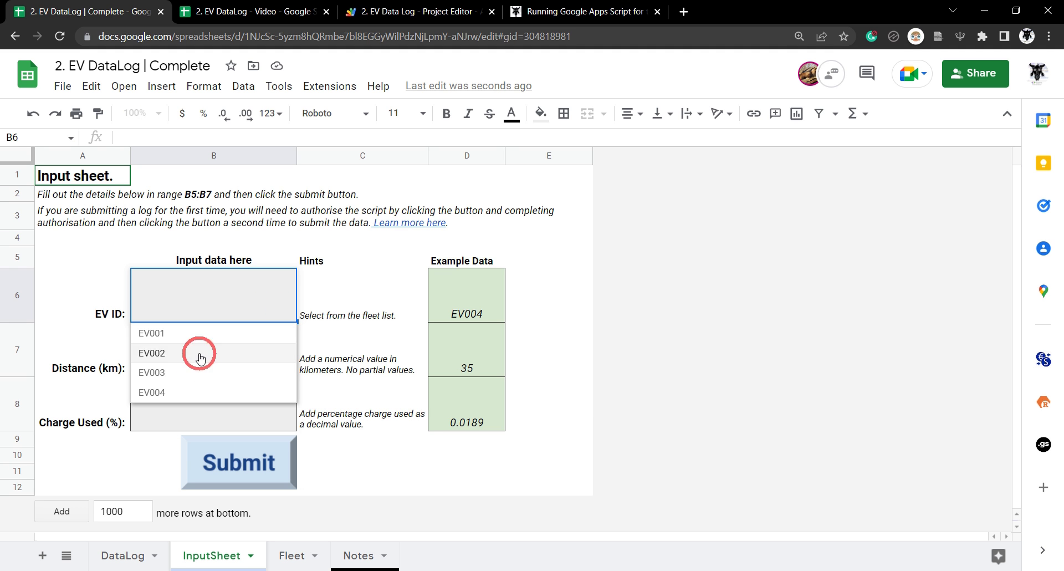
pyautogui.click(190, 361)
pyautogui.click(214, 351)
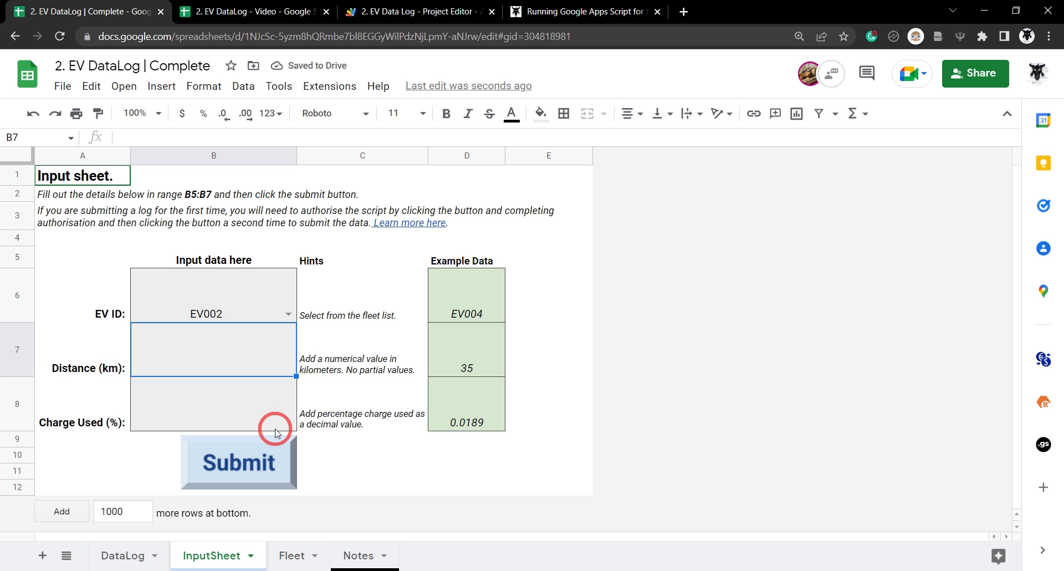
pyautogui.write('197')
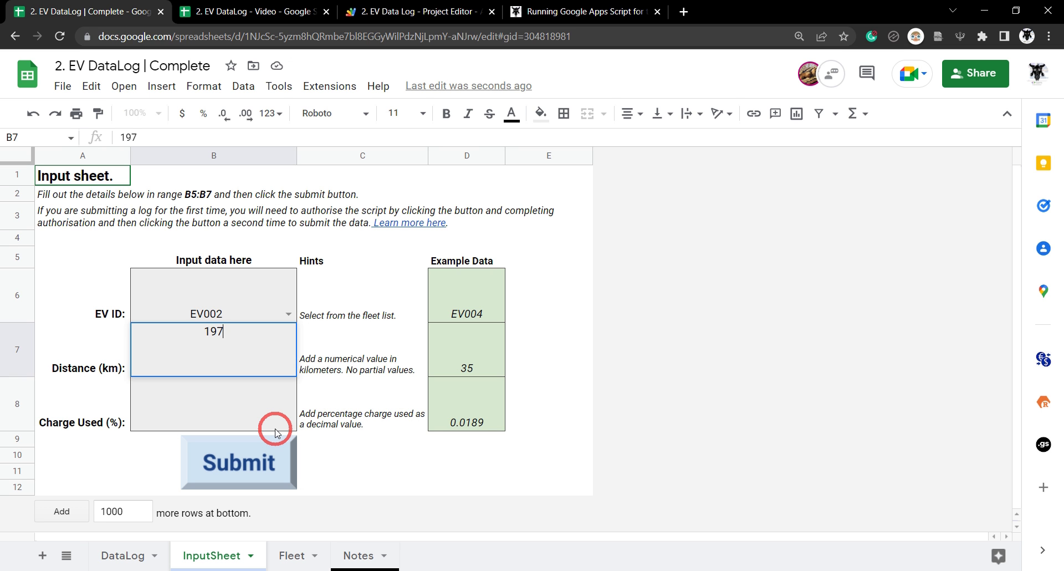
pyautogui.press('Return')
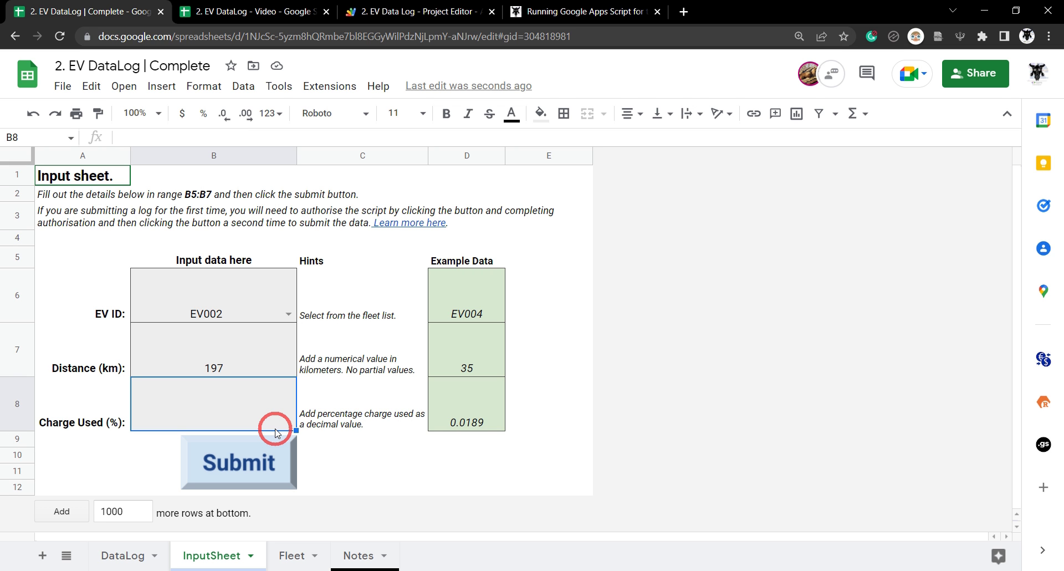
pyautogui.write('0.2089')
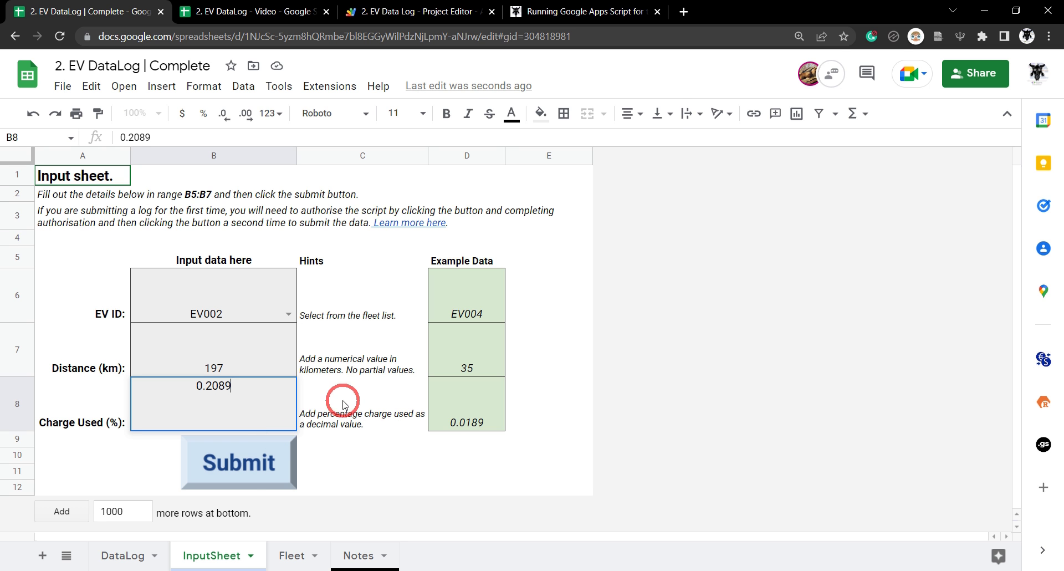
pyautogui.click(310, 405)
pyautogui.click(253, 471)
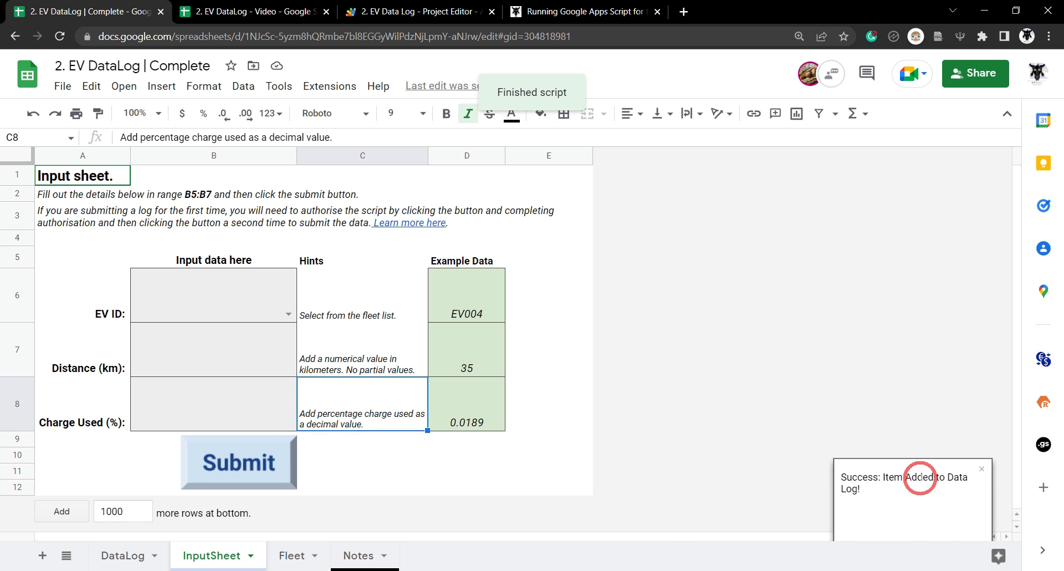
# Check the newly submitted EV002 entry at the end of the DataLog sheet
pyautogui.click(142, 561)
pyautogui.click(78, 419)
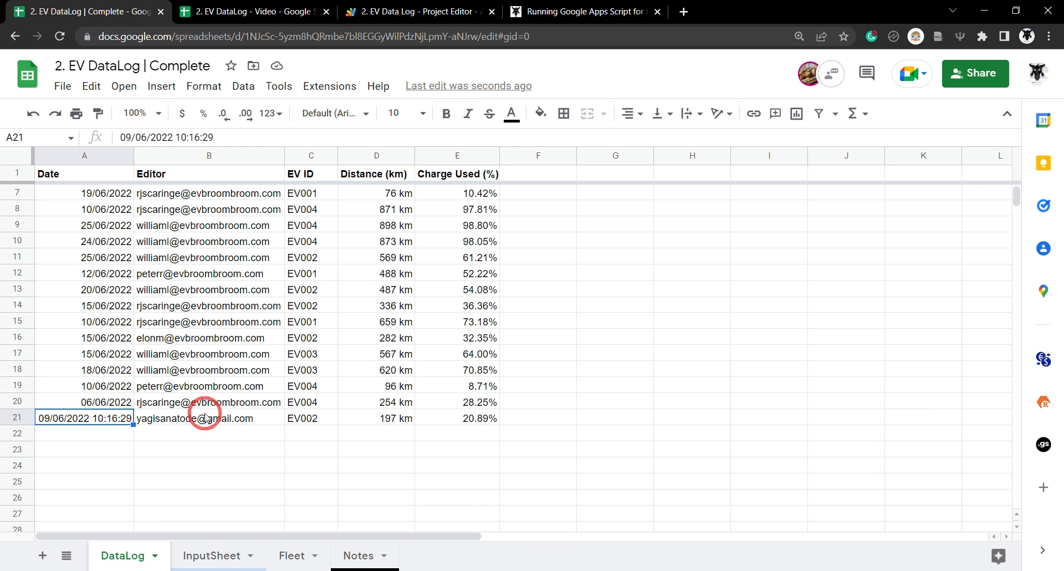
pyautogui.click(377, 289)
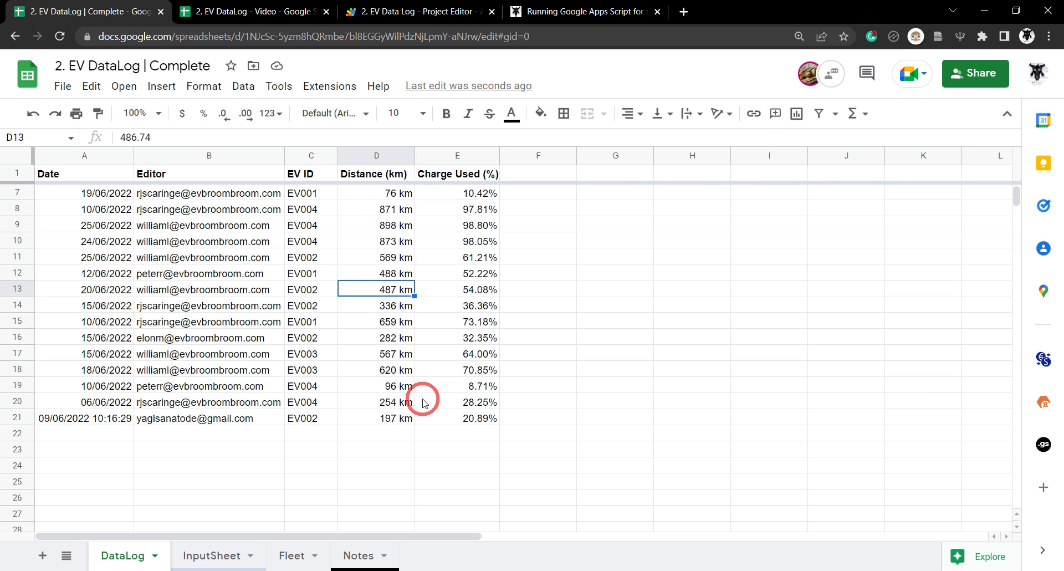
# In the second account's browser window, submit an InputSheet entry with EV ID EV001, distance 449 and charge used 0.589
pyautogui.hotkey('alt', 'Tab')
pyautogui.click(226, 281)
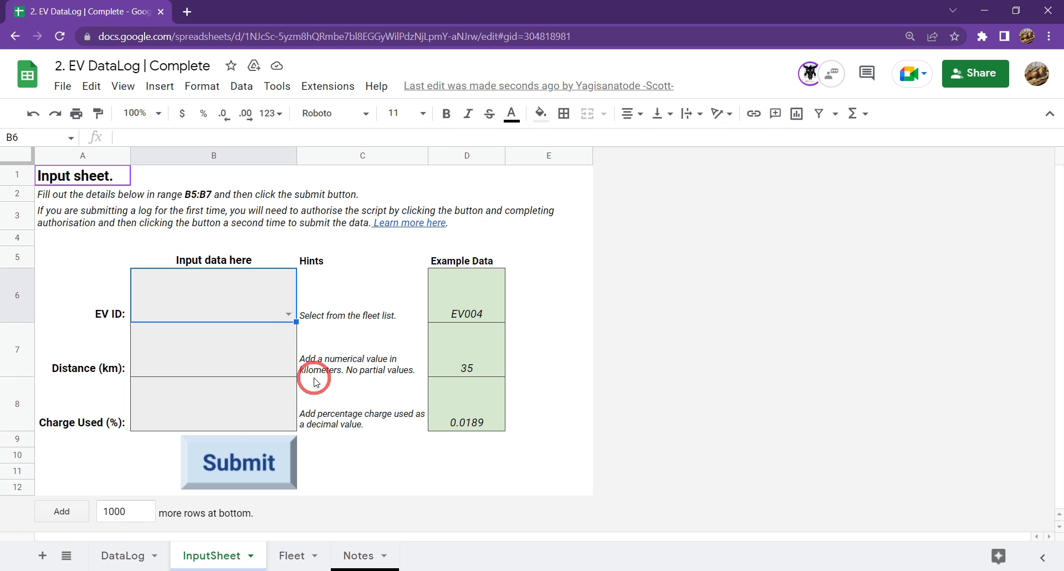
pyautogui.click(290, 315)
pyautogui.click(203, 334)
pyautogui.click(206, 356)
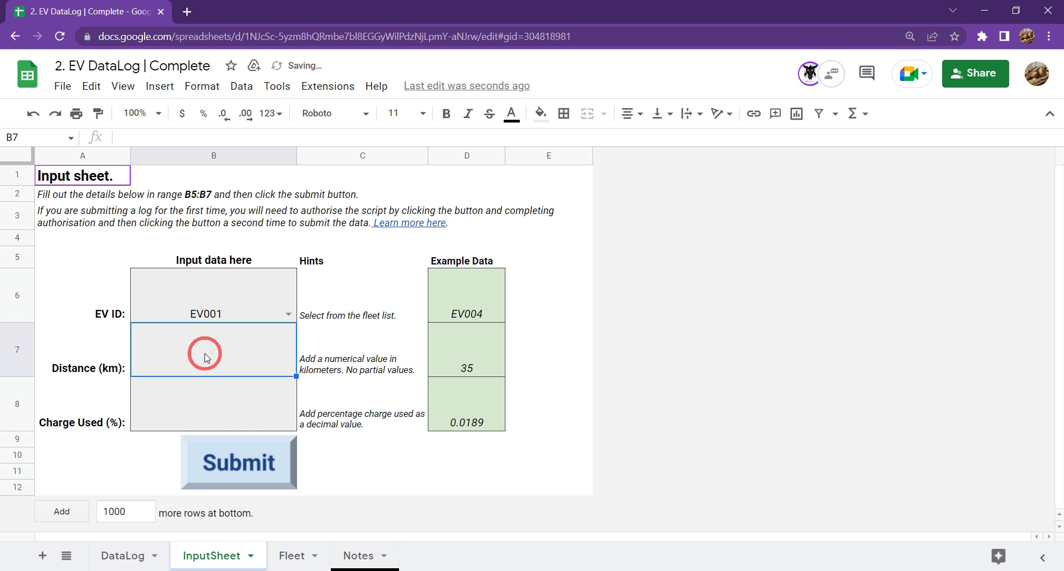
pyautogui.write('449')
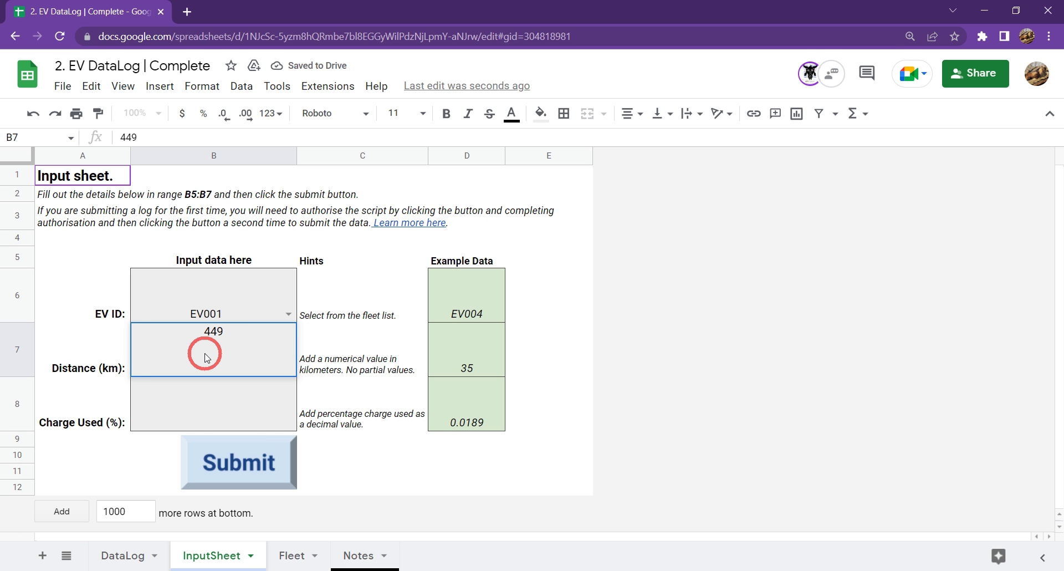
pyautogui.click(221, 411)
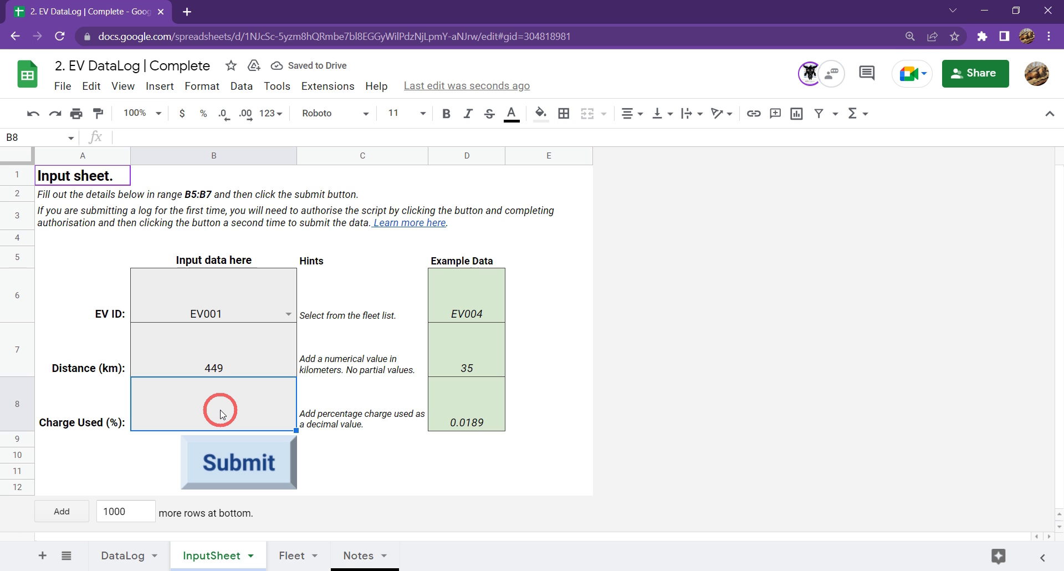
pyautogui.write('0.589')
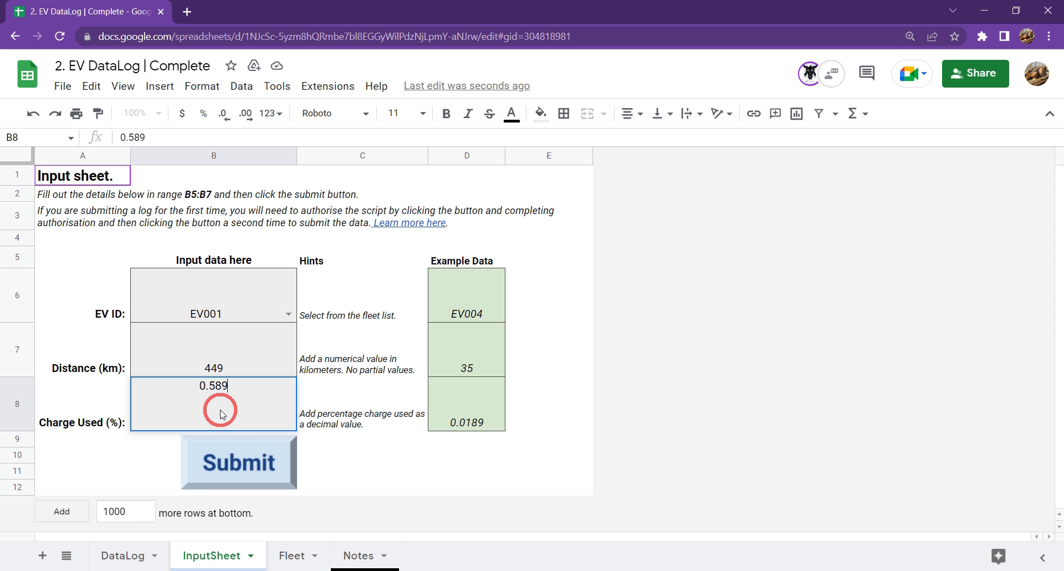
pyautogui.click(302, 420)
pyautogui.click(259, 469)
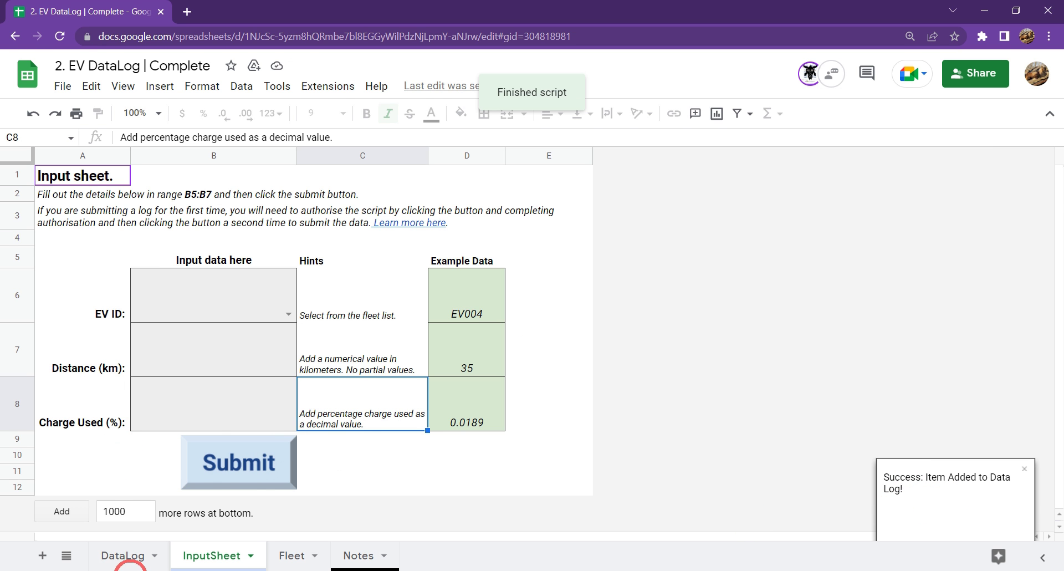
# Check the second account's entry in the DataLog sheet from both browser windows, and return to the InputSheet
pyautogui.click(129, 556)
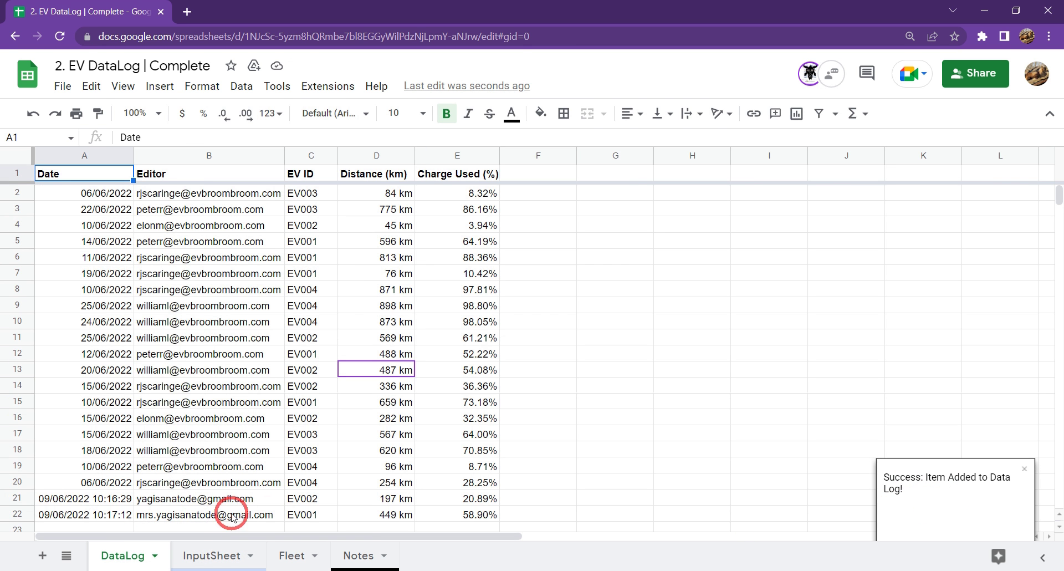
pyautogui.hotkey('alt', 'Tab')
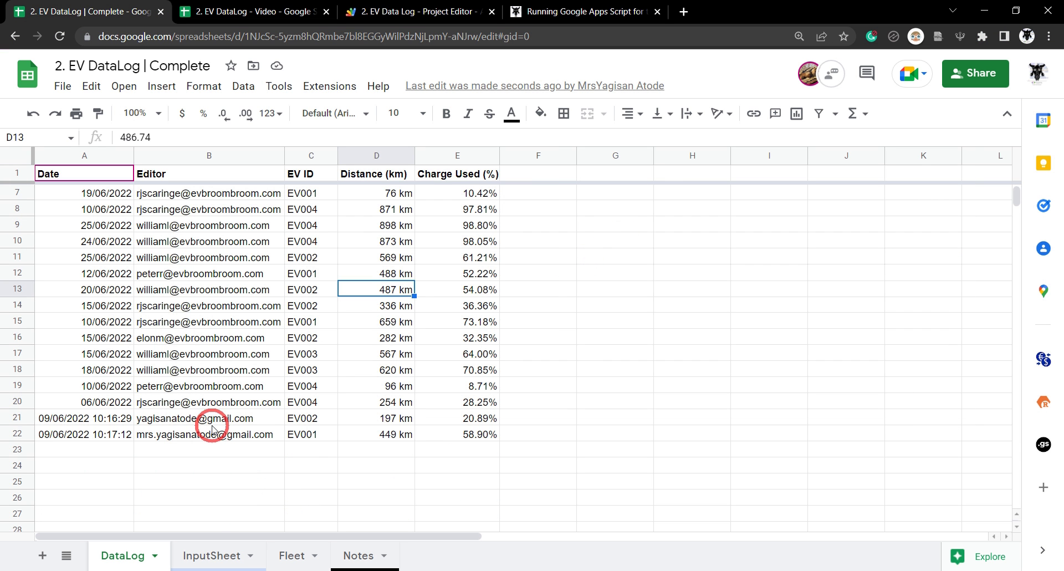
pyautogui.click(152, 272)
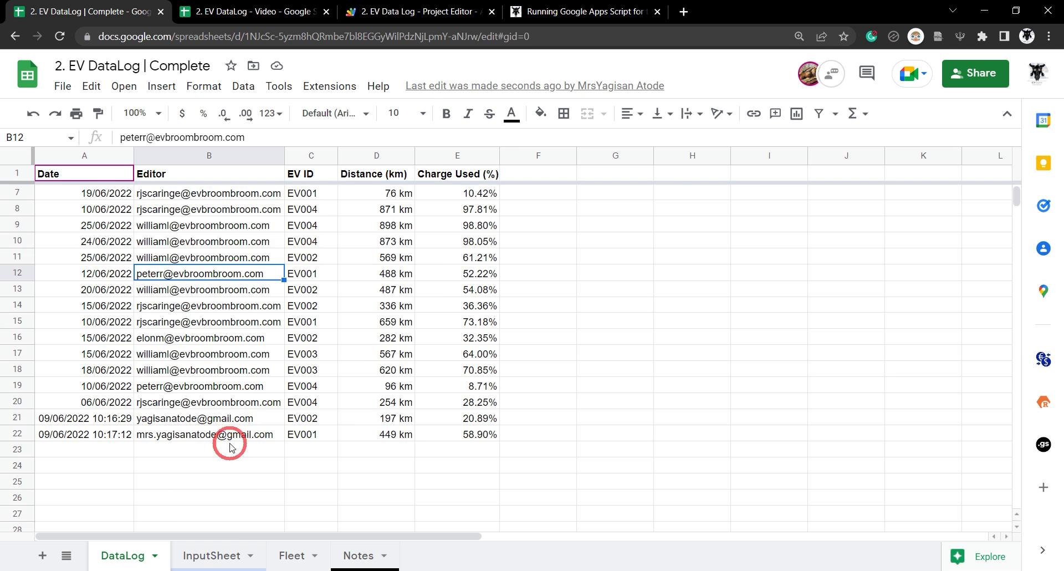
pyautogui.click(247, 551)
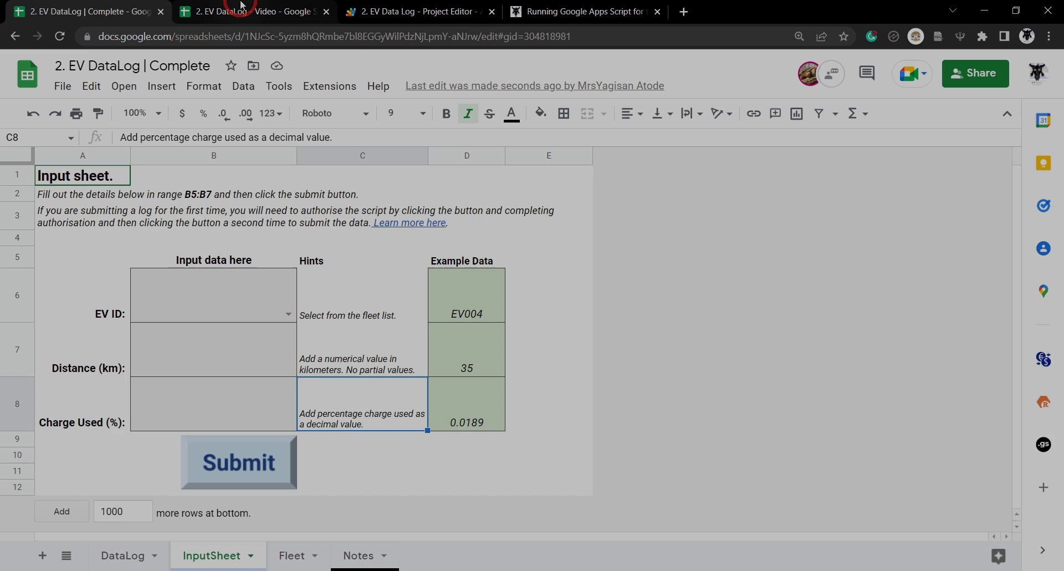
# Examine the InputSheet and DataLog sheets of the "2. EV DataLog - Video" spreadsheet
pyautogui.click(238, 11)
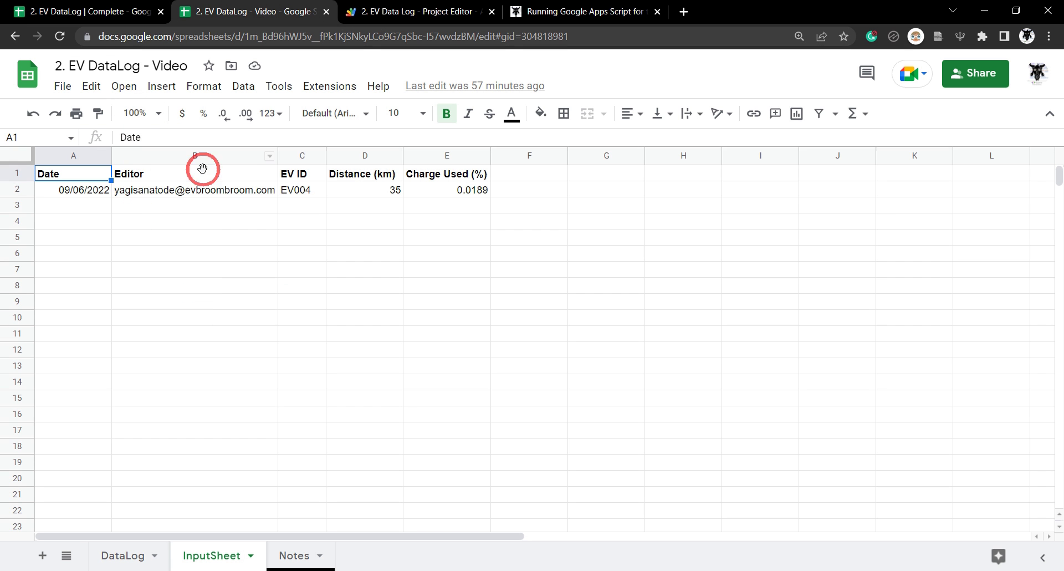
pyautogui.click(94, 206)
pyautogui.click(107, 178)
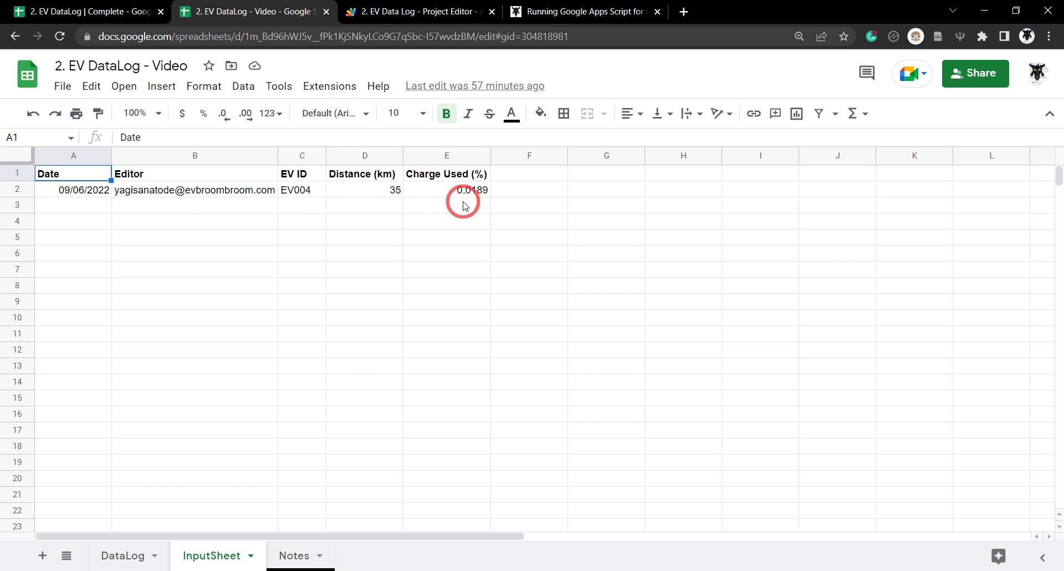
pyautogui.click(130, 555)
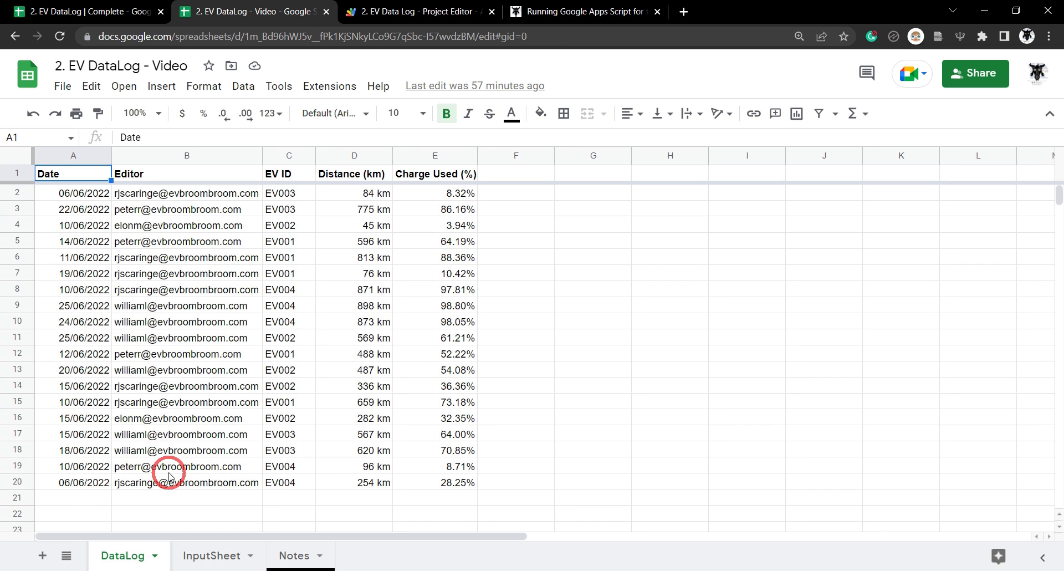
pyautogui.click(212, 555)
# Set the font of the entire InputSheet to Roboto
pyautogui.click(237, 248)
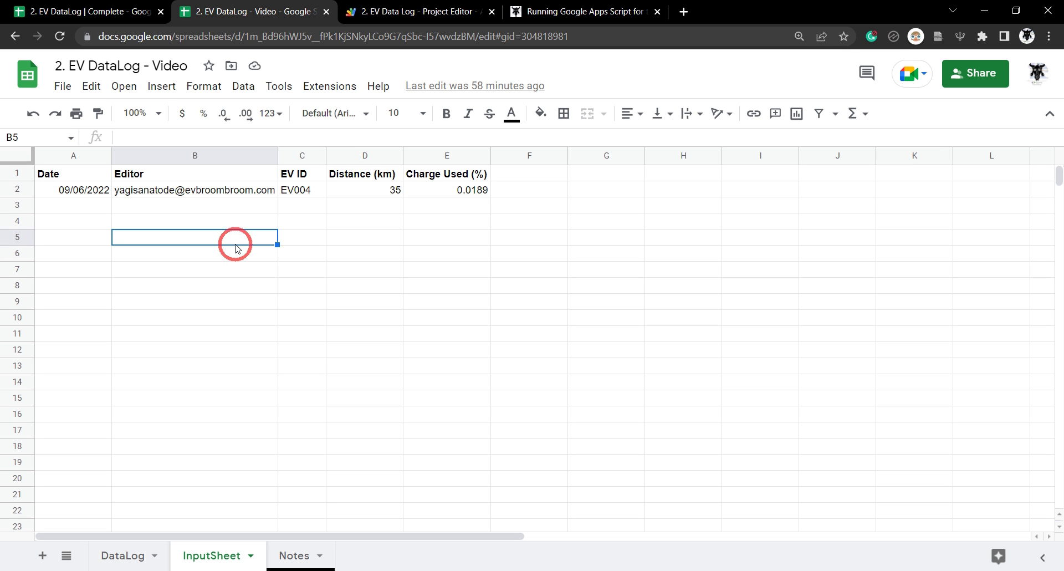
pyautogui.click(77, 220)
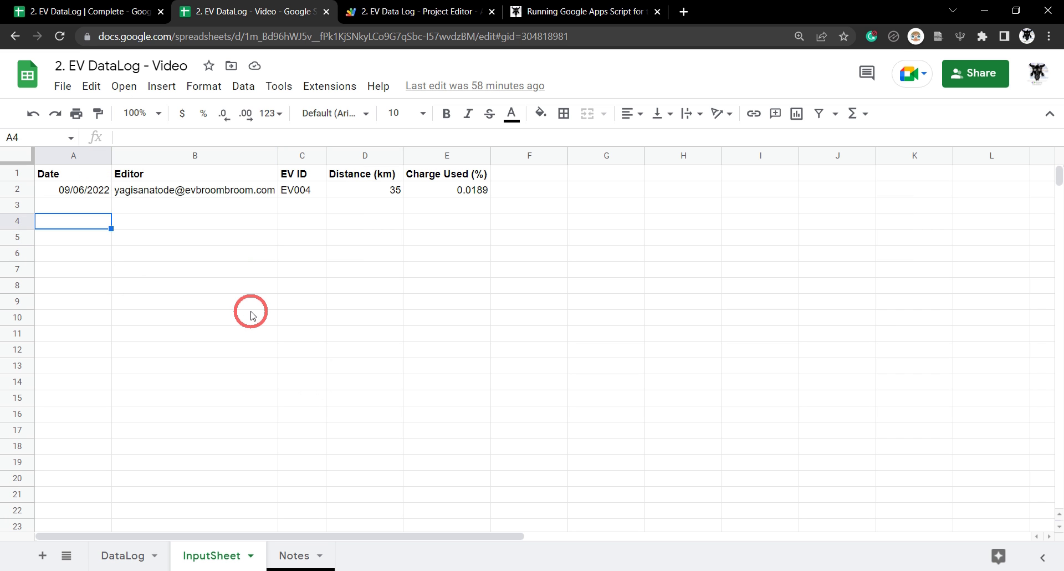
pyautogui.hotkey('ctrl', 'a')
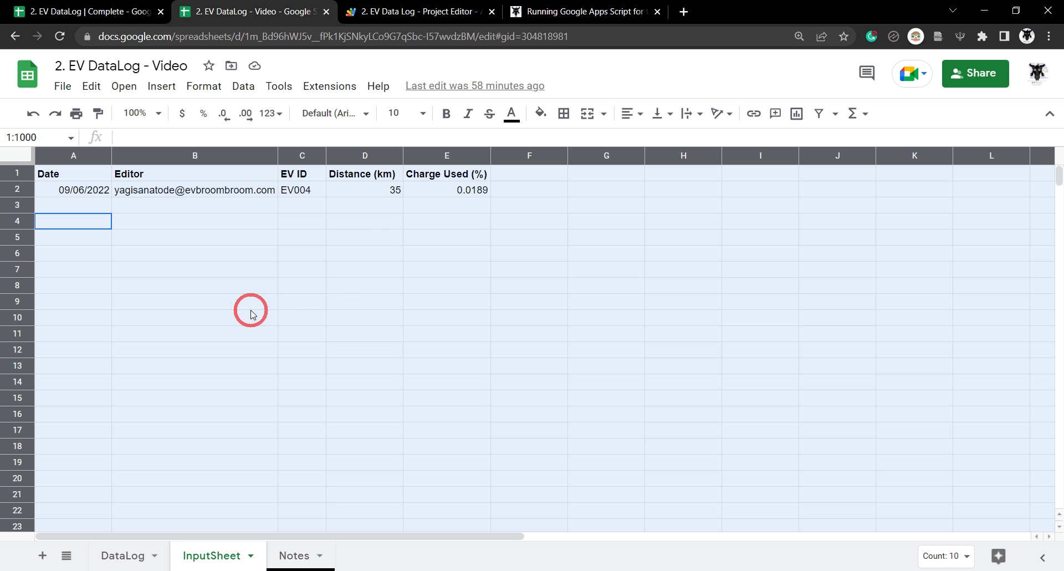
pyautogui.click(364, 113)
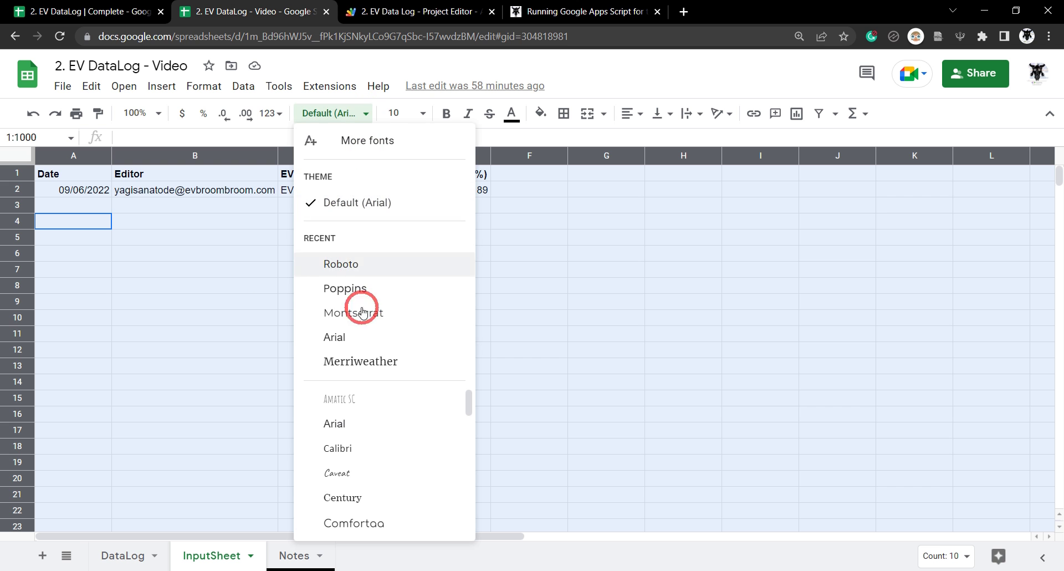
pyautogui.click(341, 264)
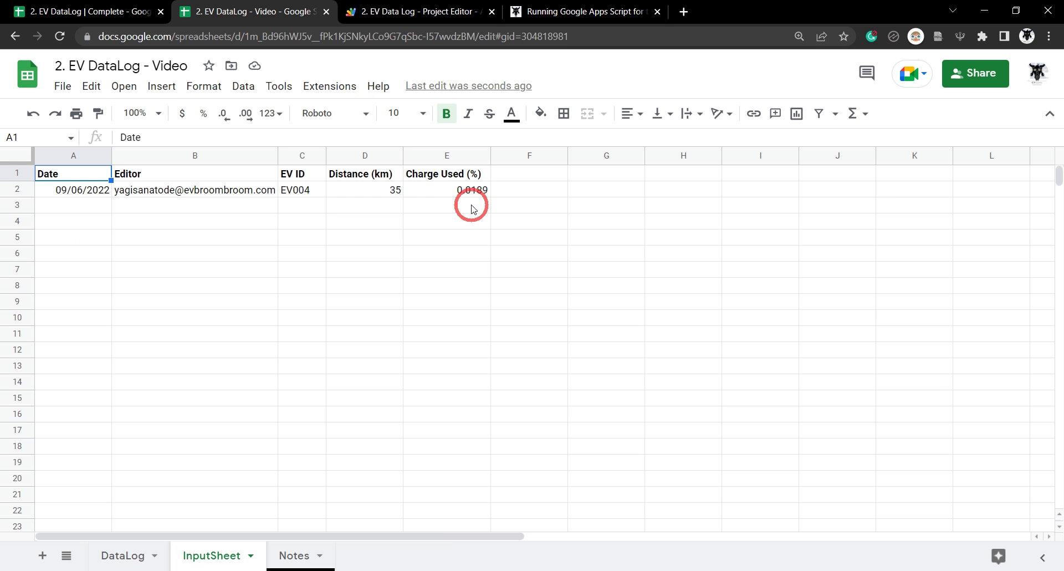
# Copy the header and sample row in A1:E2 and paste them as values only starting at A14
pyautogui.keyDown('shift'); pyautogui.click(468, 190); pyautogui.keyUp('shift')
pyautogui.hotkey('ctrl', 'c')
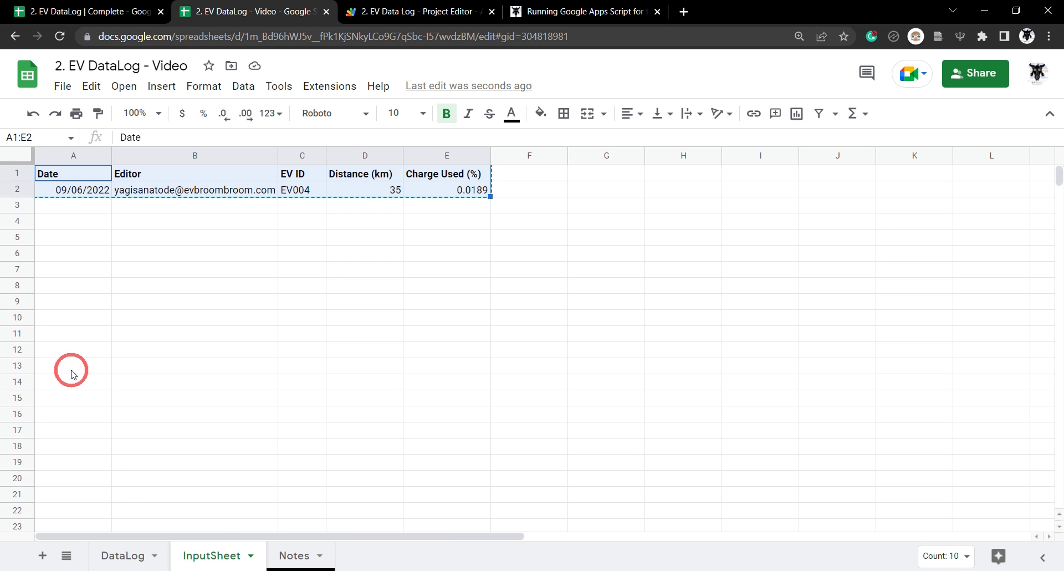
pyautogui.click(71, 374)
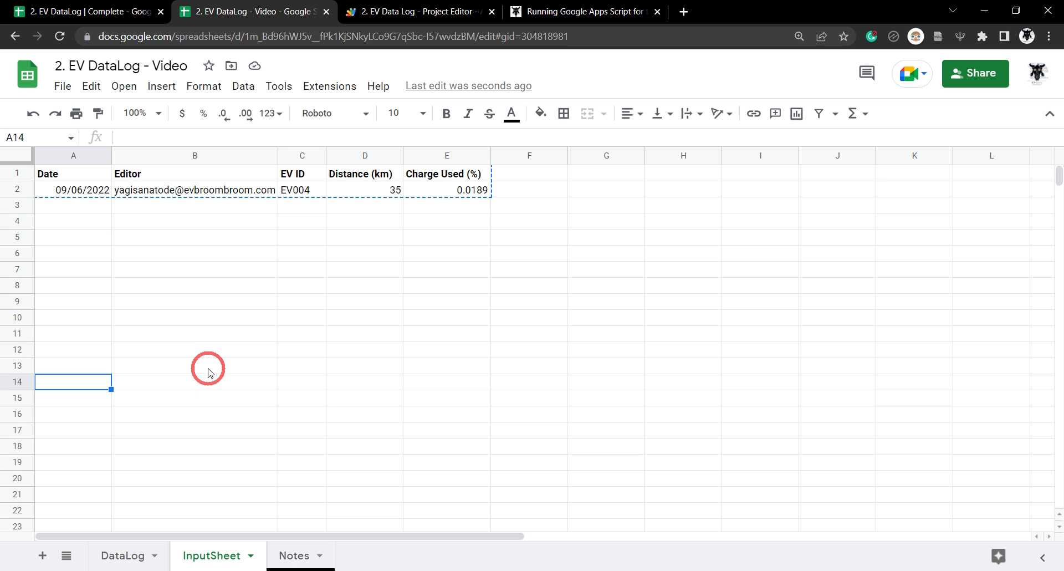
pyautogui.hotkey('ctrl', 'shift', 'v')
pyautogui.click(167, 447)
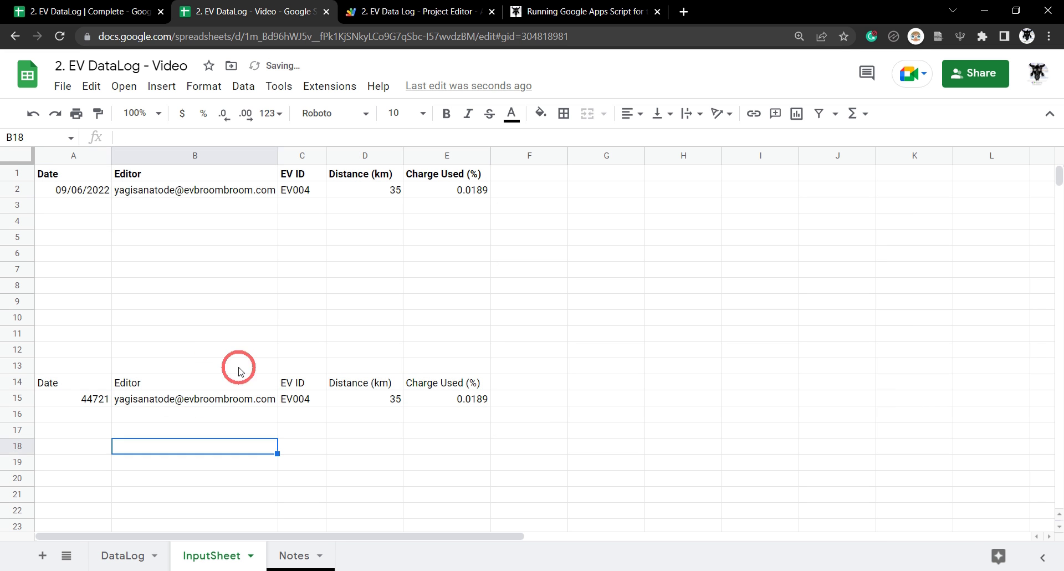
# Clear the original header and sample row from A1:E2
pyautogui.click(72, 180)
pyautogui.keyDown('shift'); pyautogui.click(465, 192); pyautogui.keyUp('shift')
pyautogui.press('Delete')
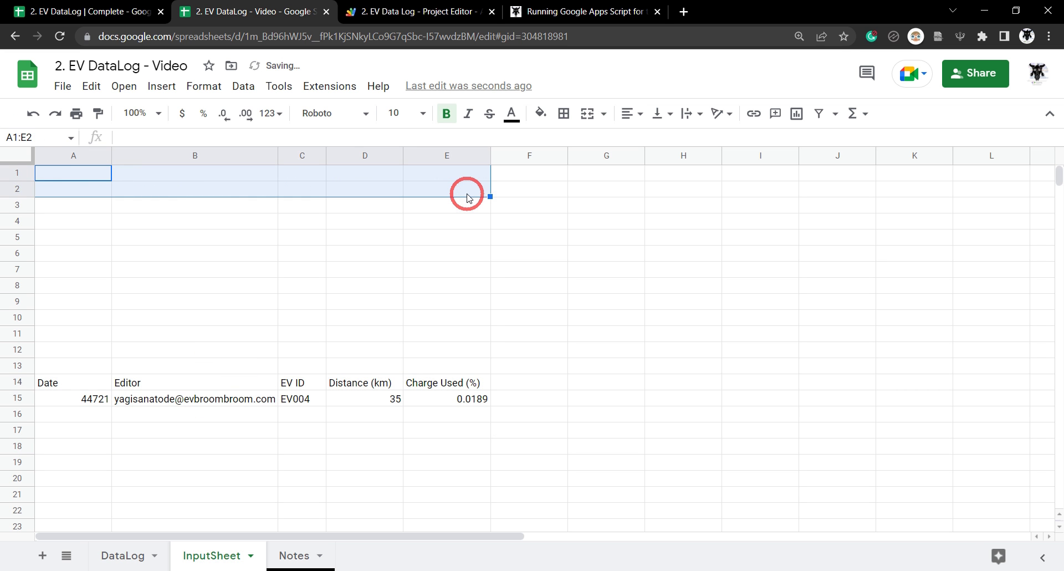
pyautogui.click(298, 248)
# Enter the title "Input Sheet." in A1 and set its font size to 14
pyautogui.click(85, 171)
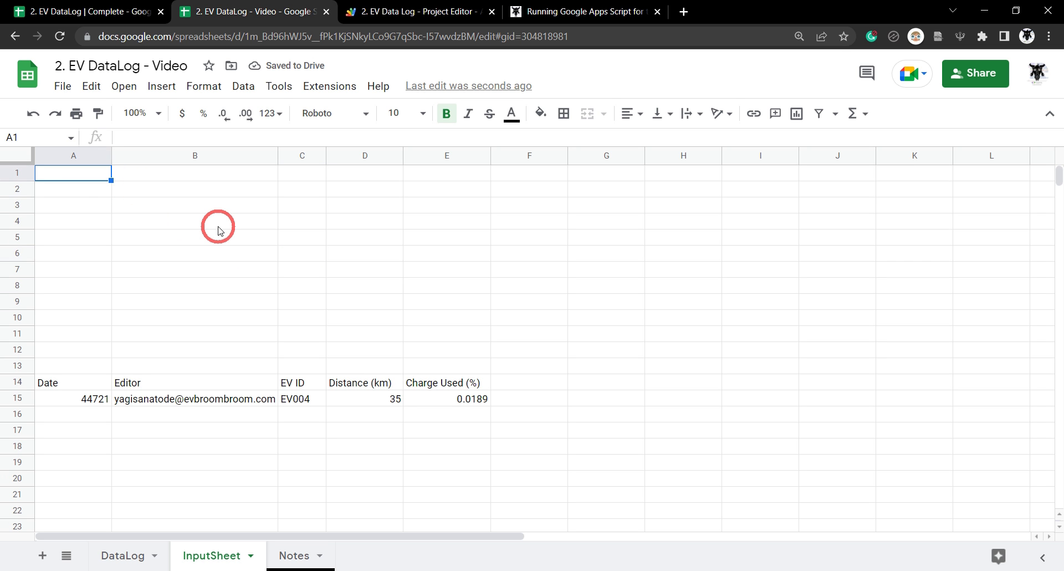
pyautogui.write('Input Sheet')
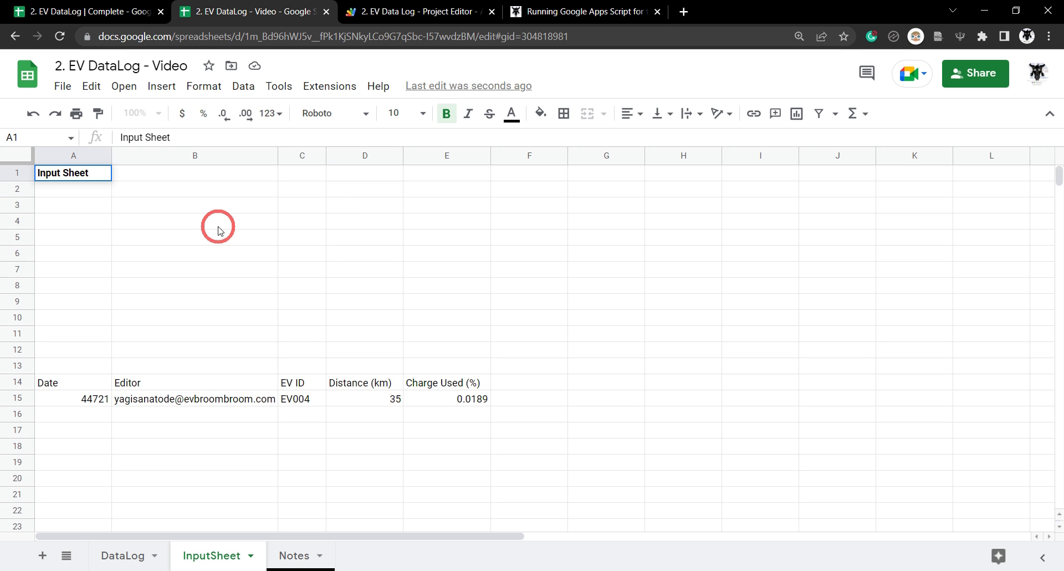
pyautogui.press('Return')
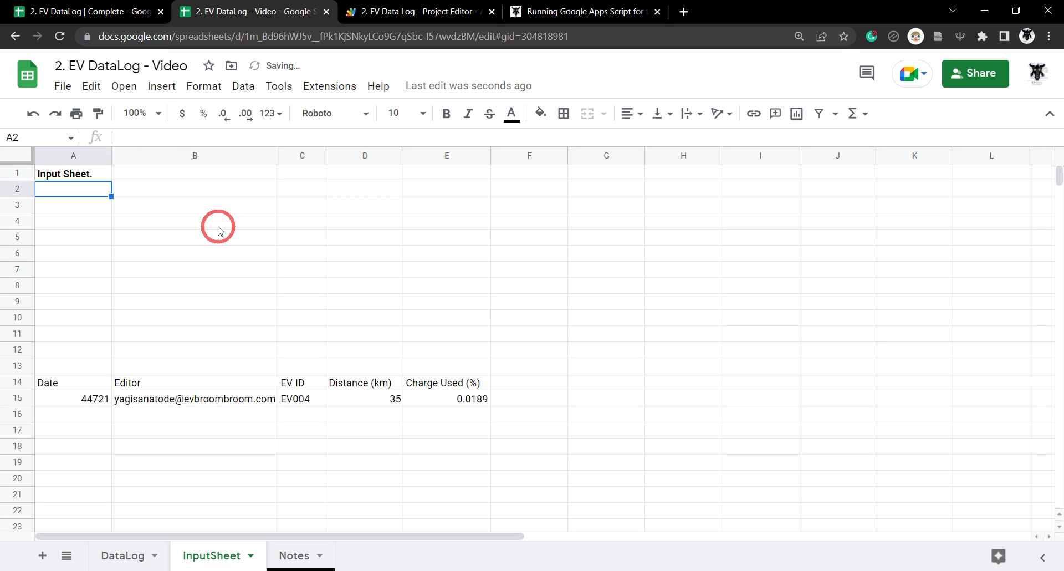
pyautogui.click(102, 176)
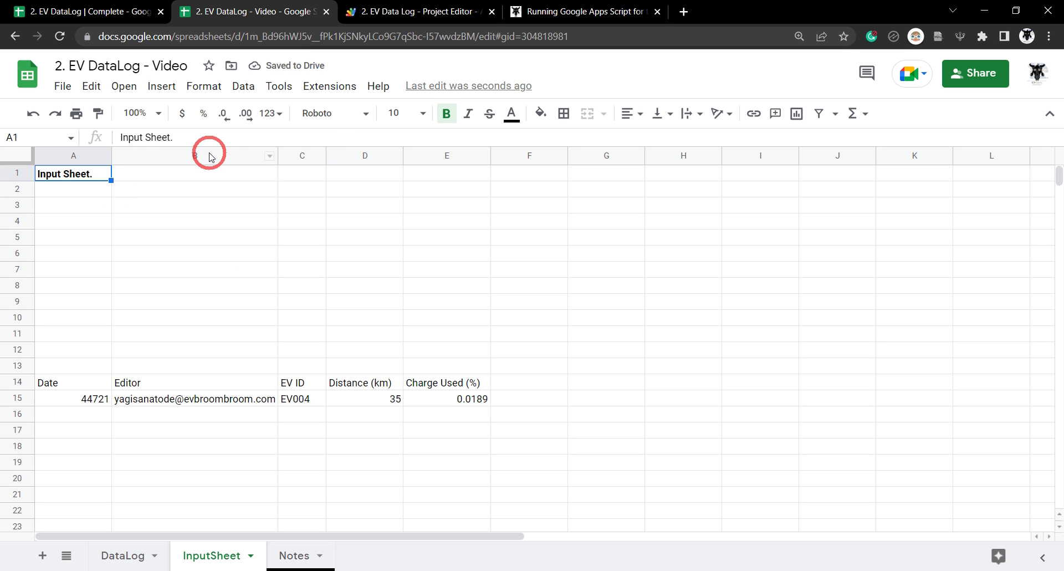
pyautogui.click(424, 114)
pyautogui.click(399, 312)
pyautogui.press('Down')
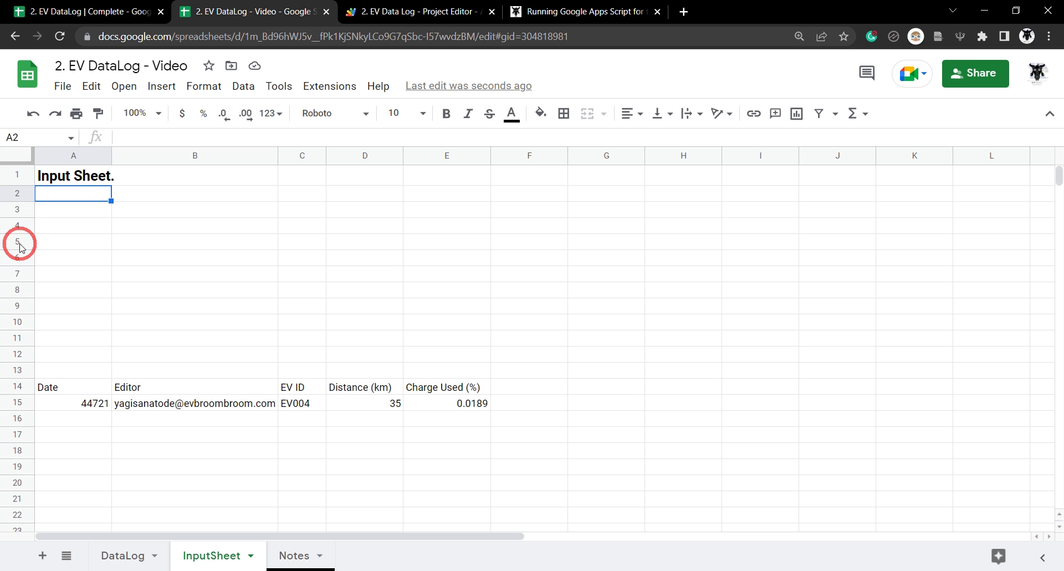
# Enter the column headings "Input data here", "Hints" and "Example Data" in cells B5, C5 and D5
pyautogui.click(135, 241)
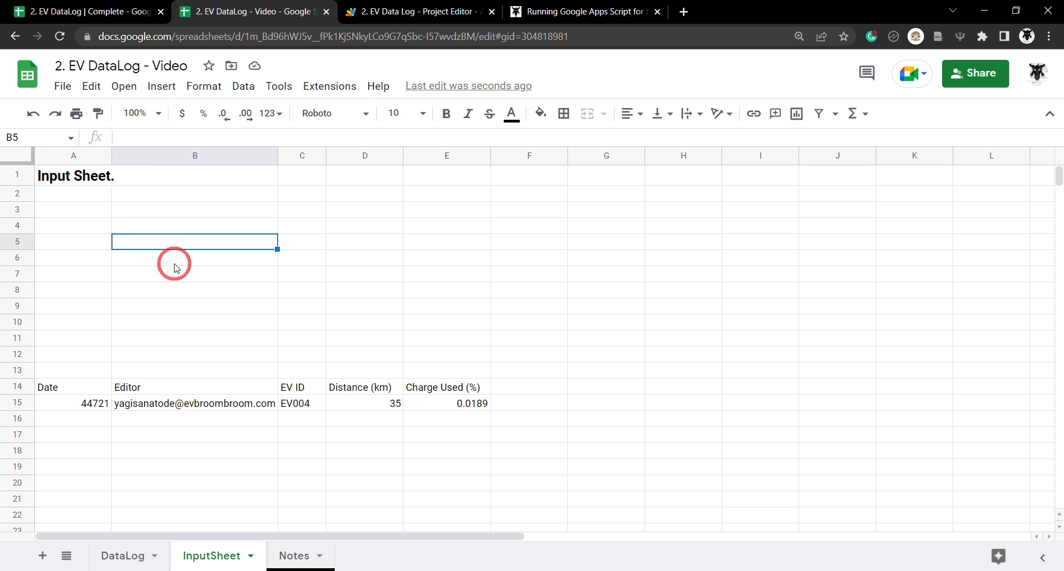
pyautogui.write('Input data here')
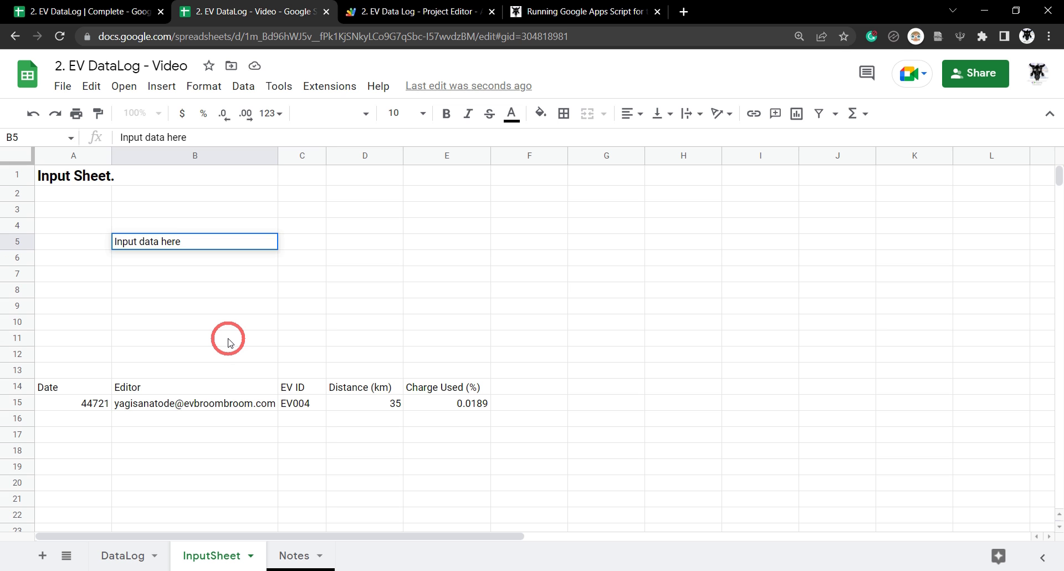
pyautogui.press('Tab')
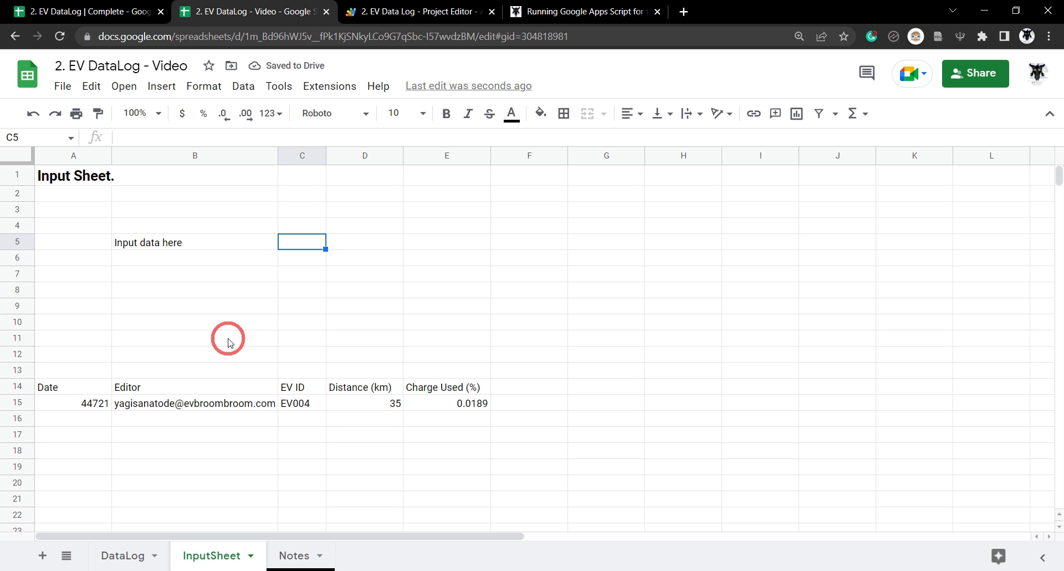
pyautogui.write('Hibd')
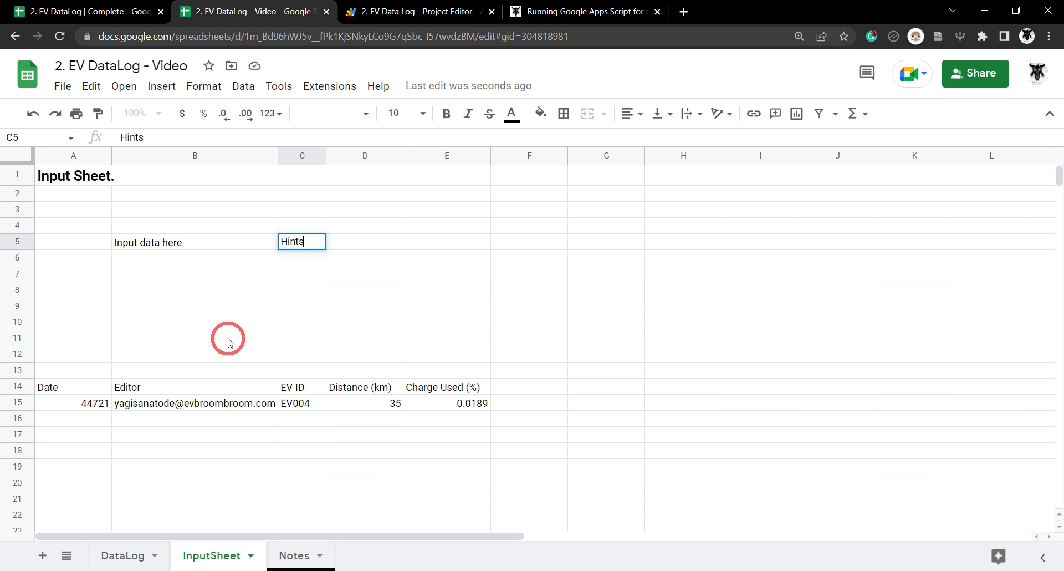
pyautogui.press('Tab')
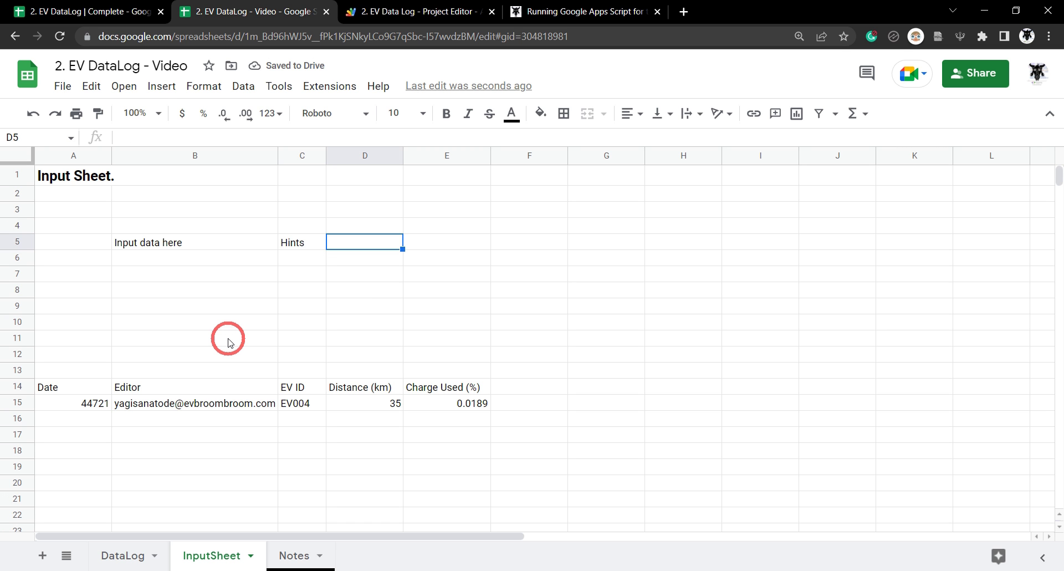
pyautogui.write('Example Data')
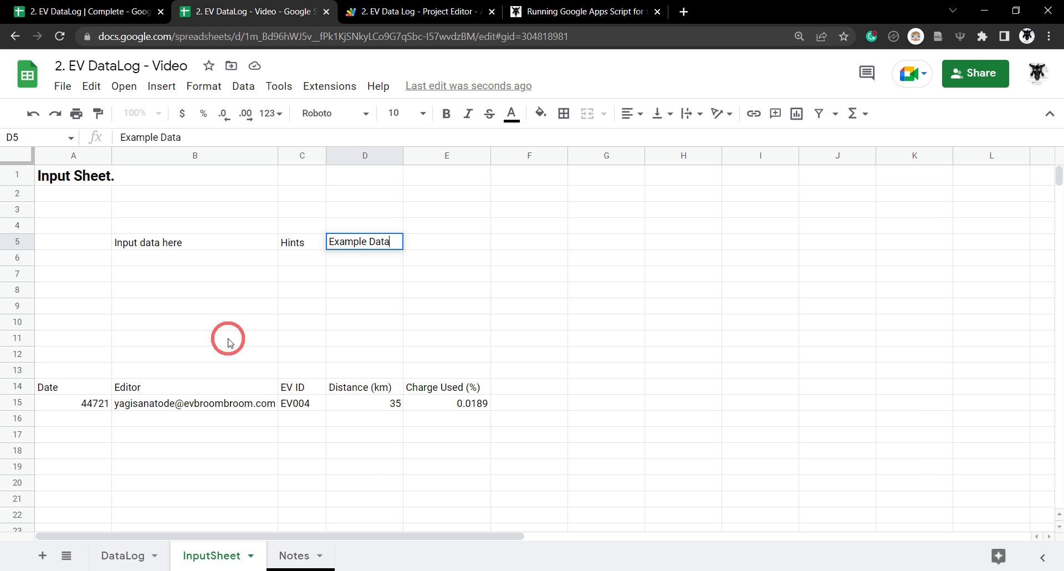
pyautogui.click(125, 244)
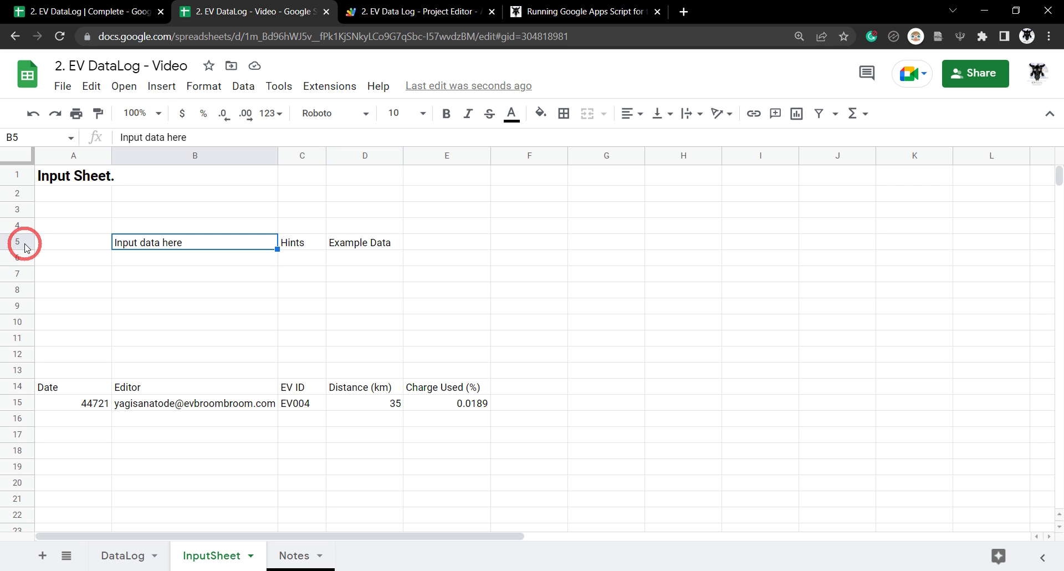
# Make the heading row 5 bold and set its font size to 11
pyautogui.click(18, 242)
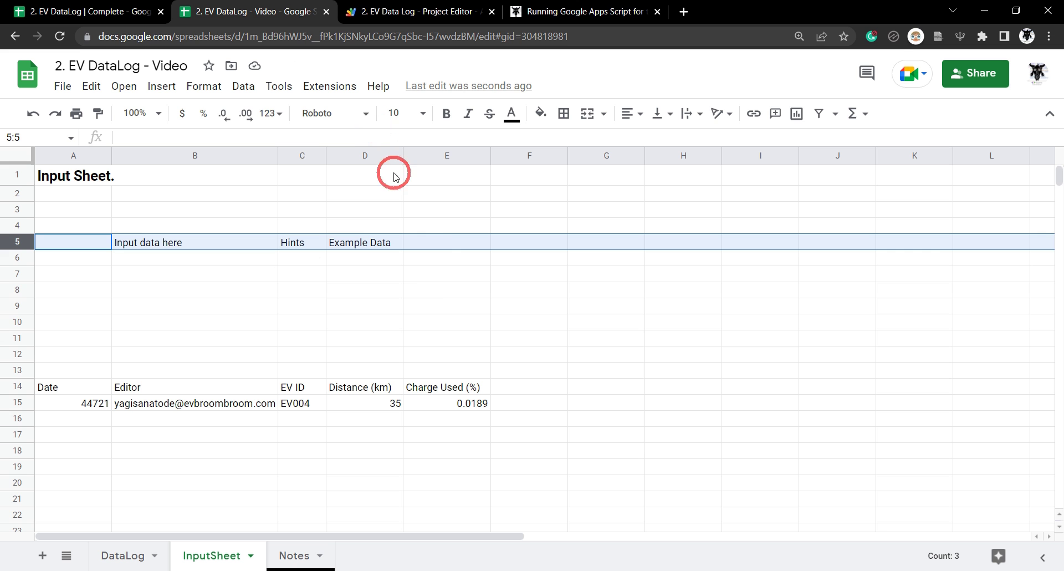
pyautogui.hotkey('ctrl', 'b')
pyautogui.click(421, 113)
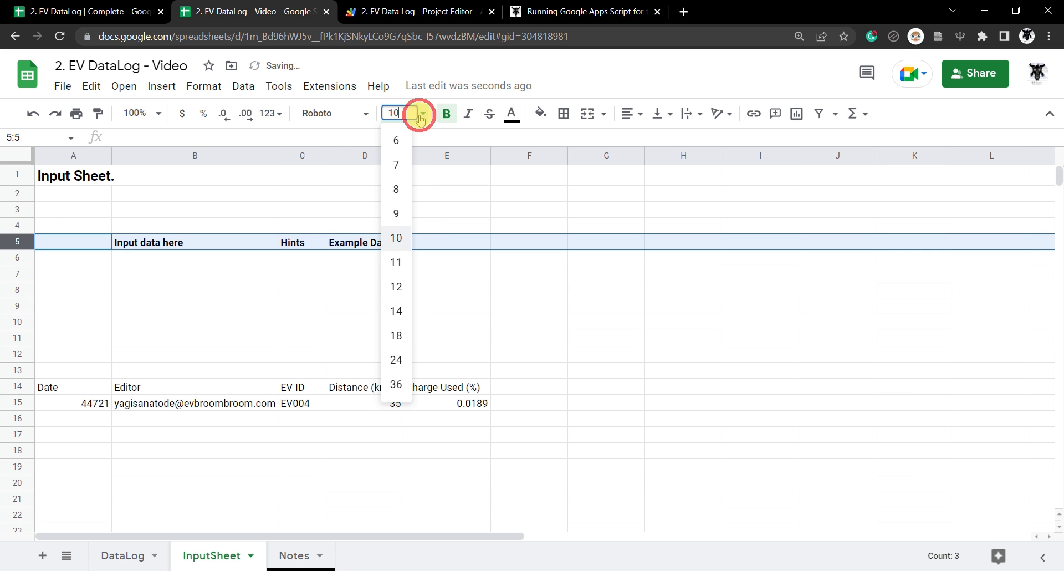
pyautogui.click(396, 262)
pyautogui.click(232, 275)
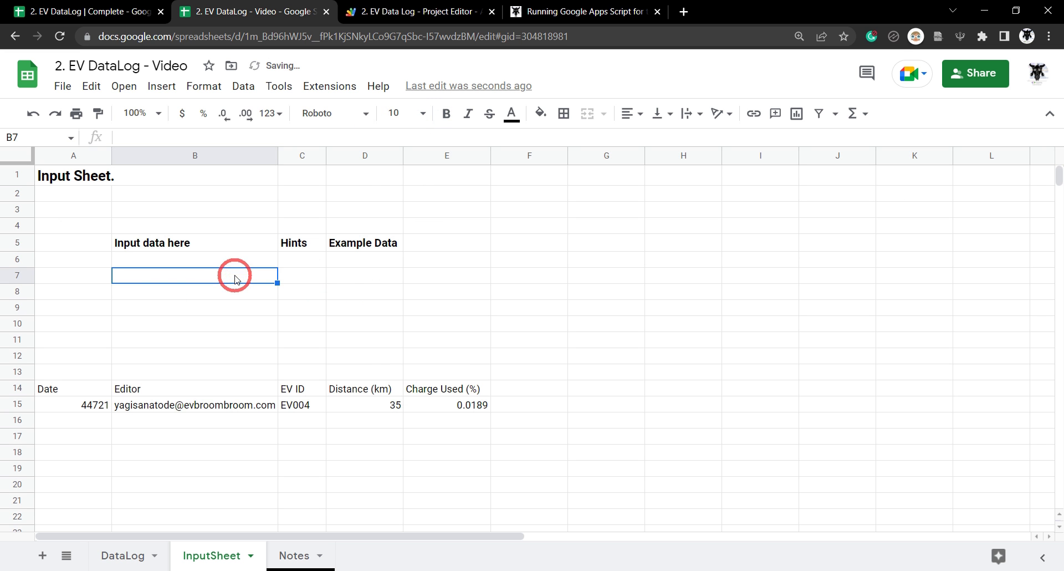
# Resize columns A to D to one equal width that fits the "Input Sheet." title
pyautogui.click(89, 155)
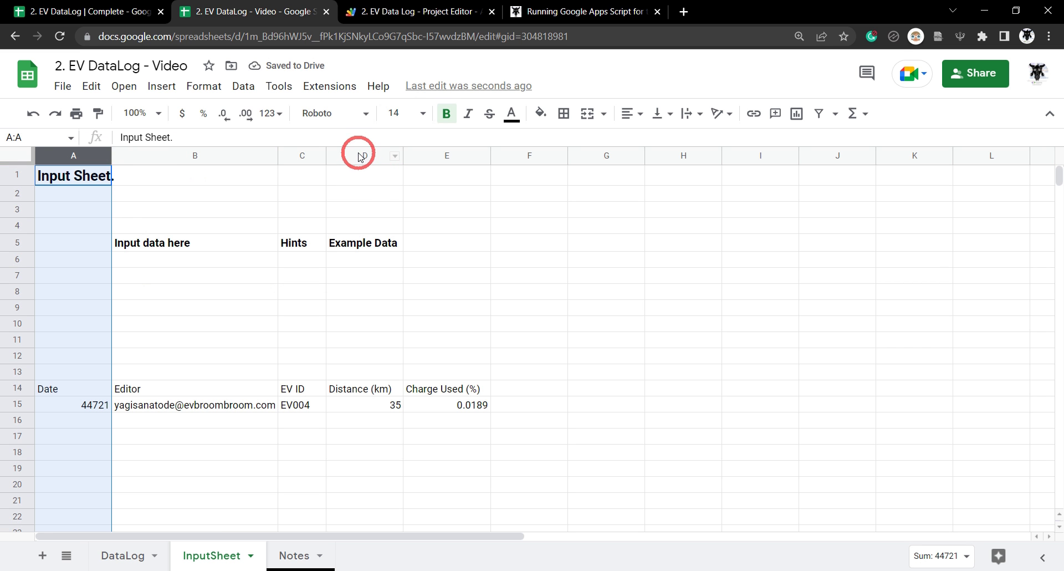
pyautogui.keyDown('shift'); pyautogui.click(377, 155); pyautogui.keyUp('shift')
pyautogui.moveTo(403, 156); pyautogui.dragTo(423, 156)
pyautogui.click(280, 307)
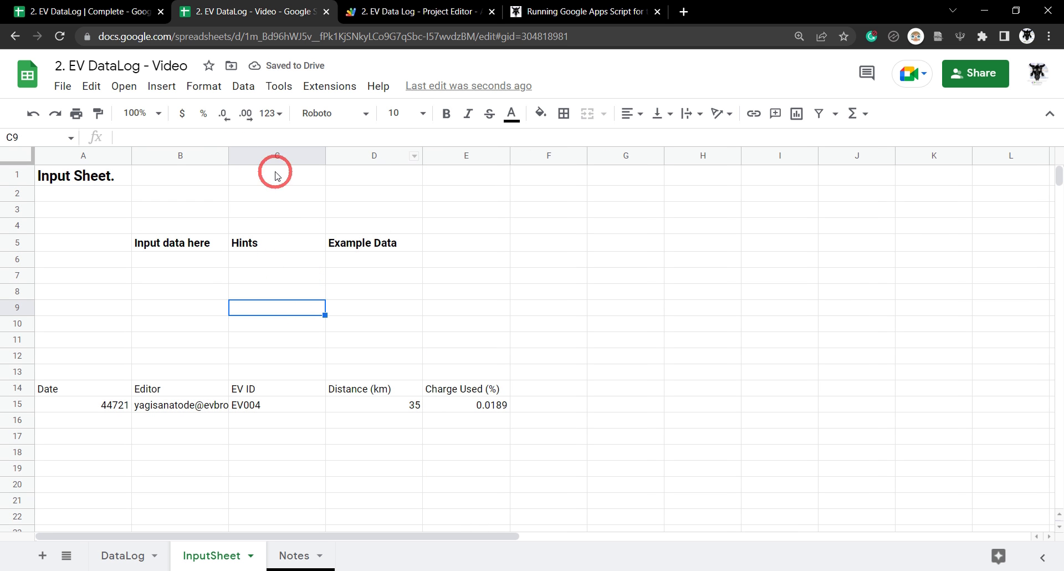
# Widen columns B and C equally, and make the Hints column C wider still
pyautogui.click(194, 157)
pyautogui.keyDown('shift'); pyautogui.click(288, 156); pyautogui.keyUp('shift')
pyautogui.moveTo(327, 156); pyautogui.dragTo(353, 157)
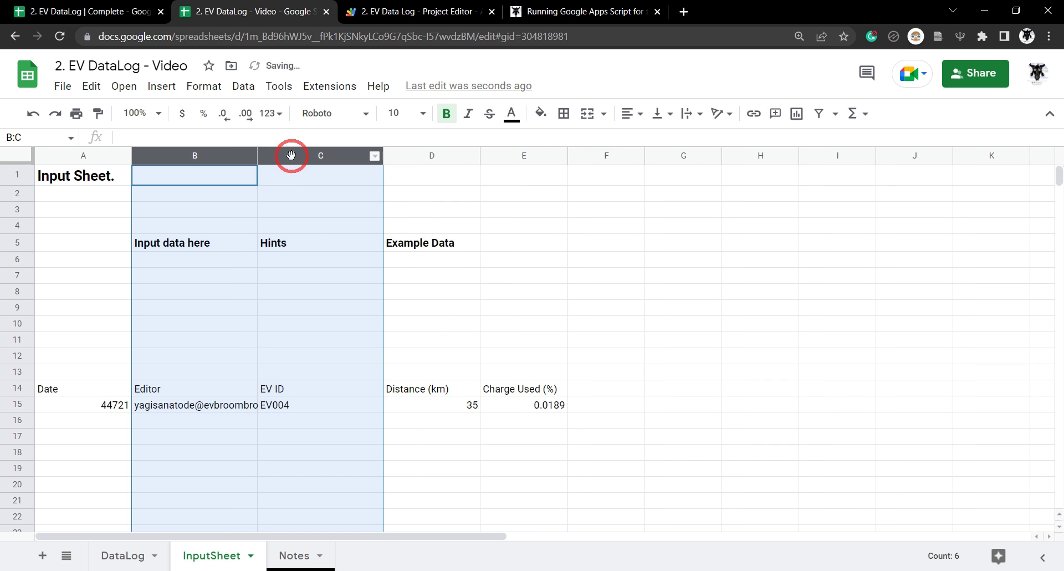
pyautogui.click(330, 226)
pyautogui.moveTo(388, 158); pyautogui.dragTo(448, 158)
pyautogui.click(495, 315)
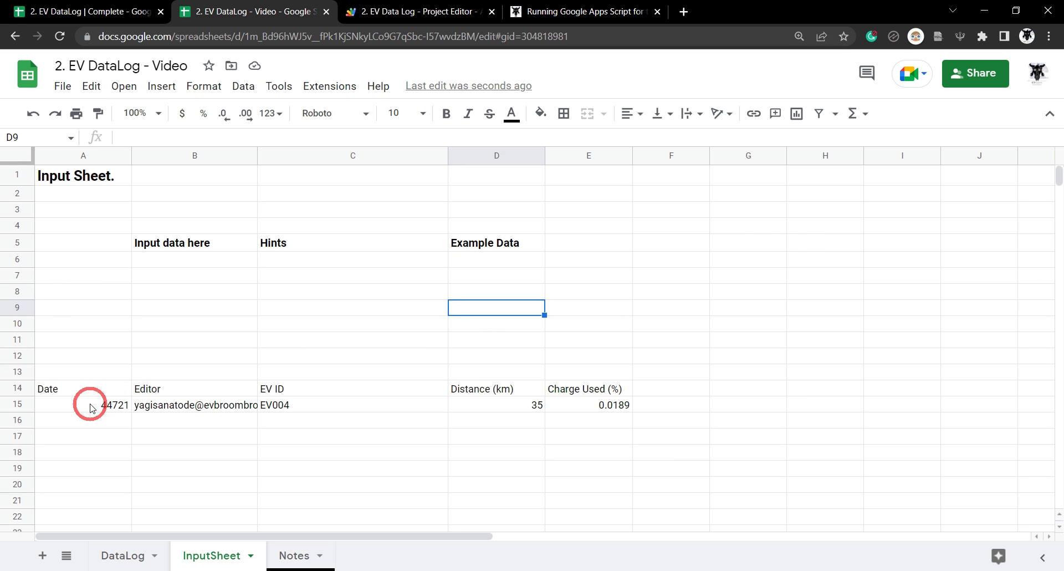
# Clear the Date and Editor headers and their sample values from A14:B15
pyautogui.click(17, 388)
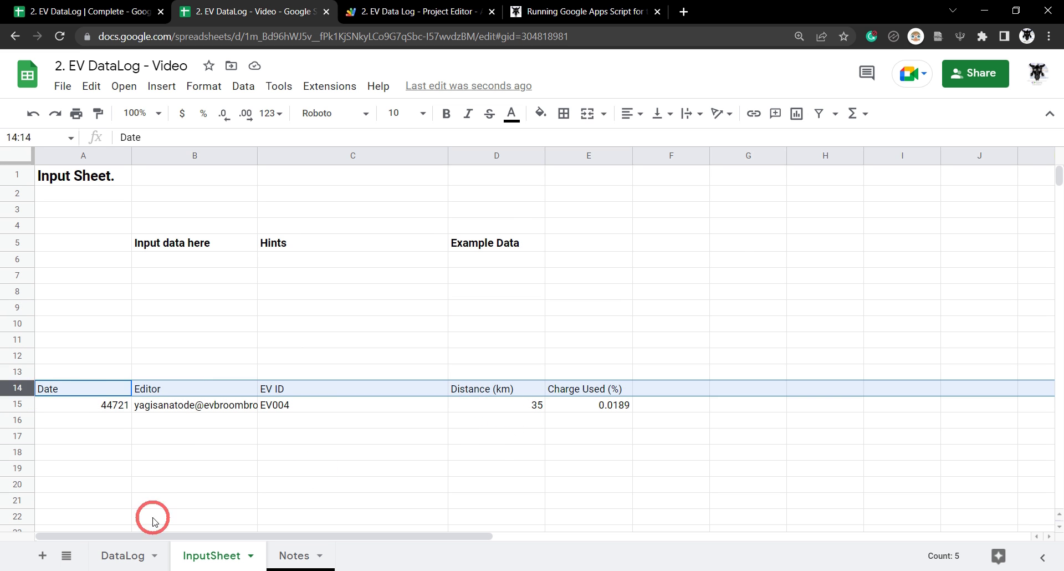
pyautogui.click(85, 386)
pyautogui.click(97, 411)
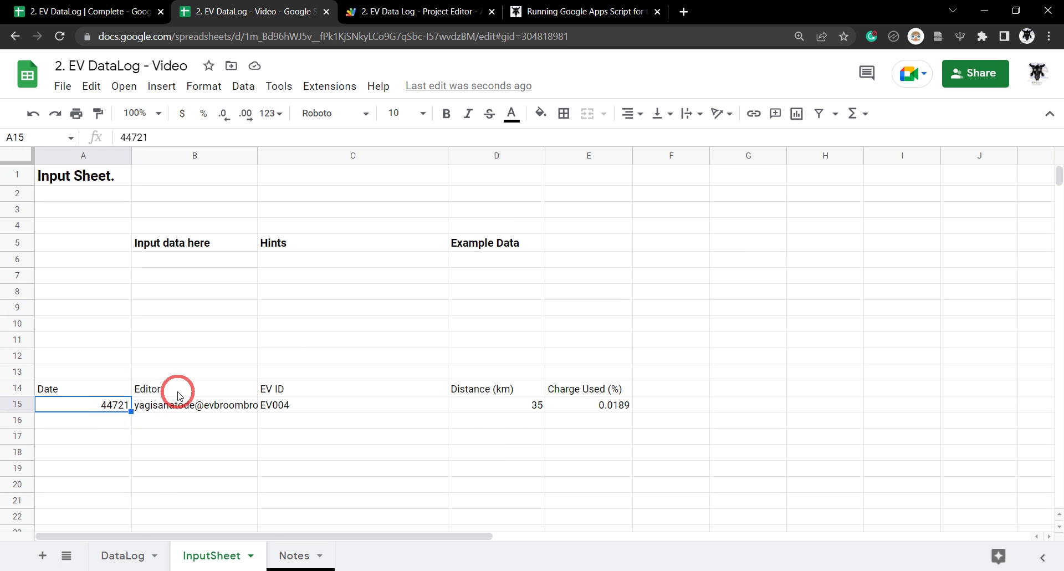
pyautogui.click(215, 391)
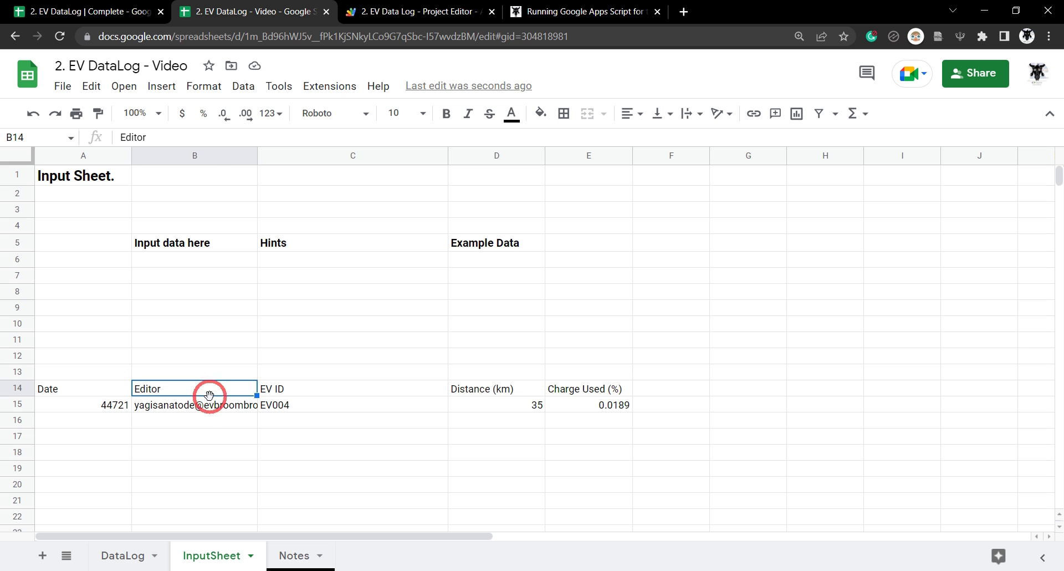
pyautogui.click(197, 436)
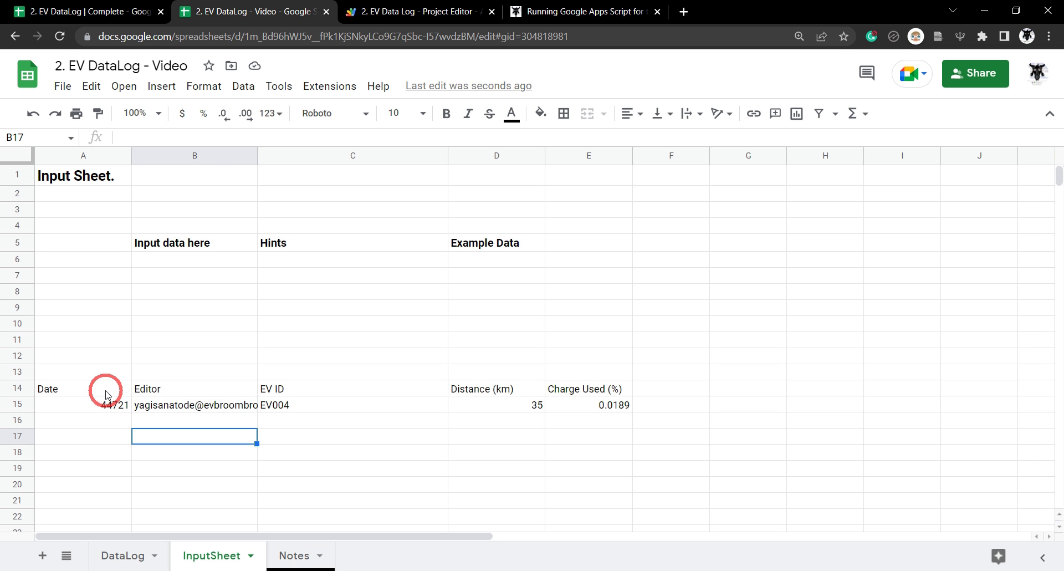
pyautogui.moveTo(107, 395); pyautogui.dragTo(202, 404)
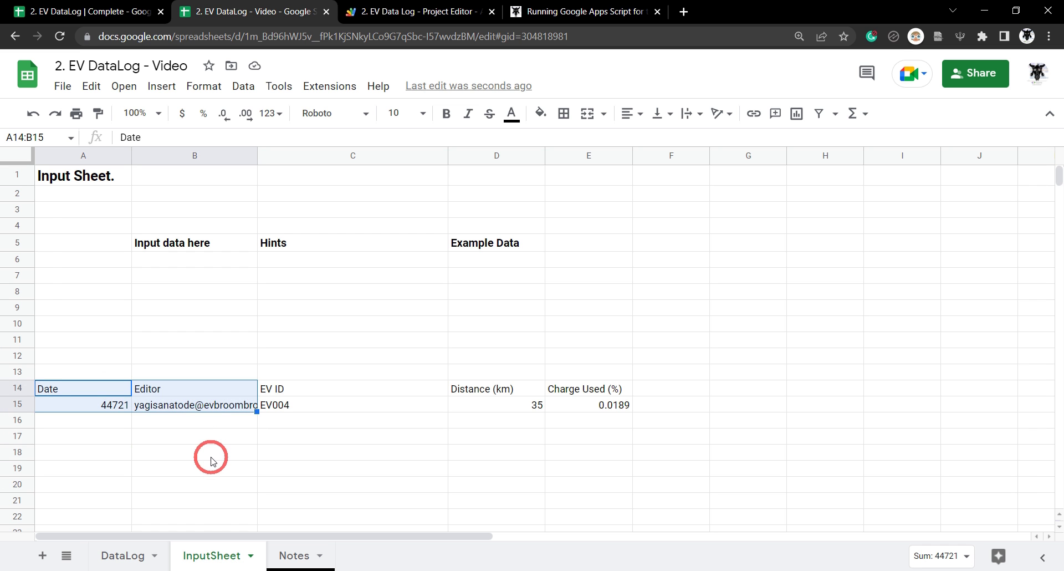
pyautogui.press('Delete')
# Enter a TRANSPOSE formula in A6 that turns the range C14:E15 into vertical rows
pyautogui.click(282, 377)
pyautogui.click(291, 394)
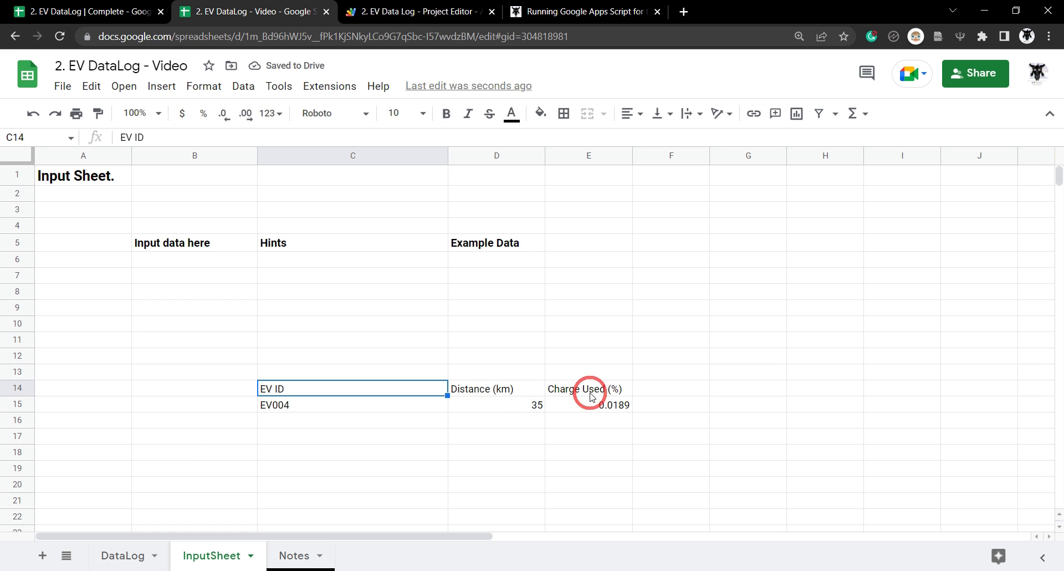
pyautogui.click(103, 261)
pyautogui.write('=transpose(')
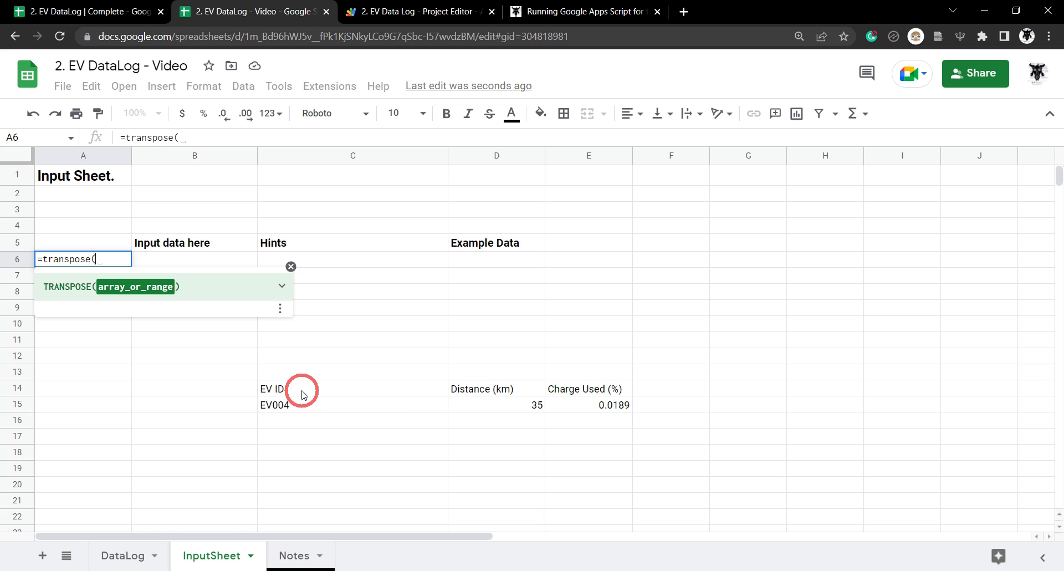
pyautogui.moveTo(303, 395); pyautogui.dragTo(577, 410)
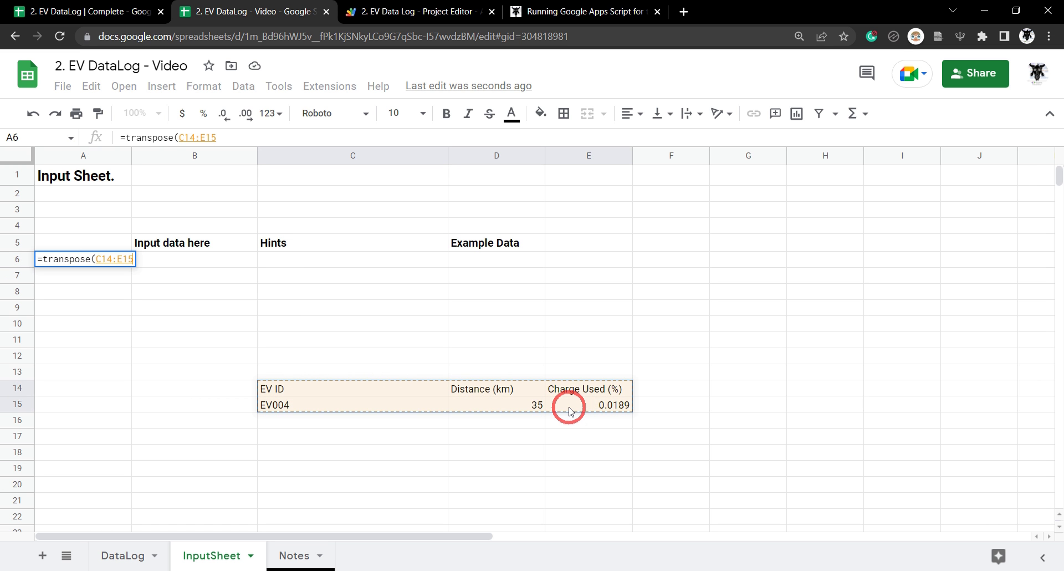
pyautogui.press('Return')
# Replace the transposed formula output in A6:B8 with plain values only
pyautogui.click(92, 260)
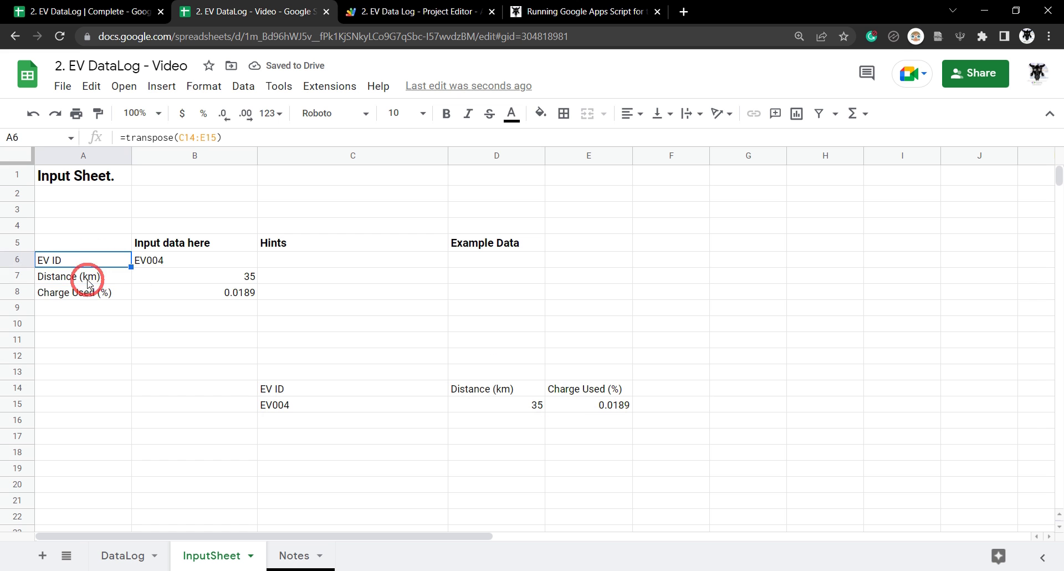
pyautogui.click(173, 261)
pyautogui.click(231, 294)
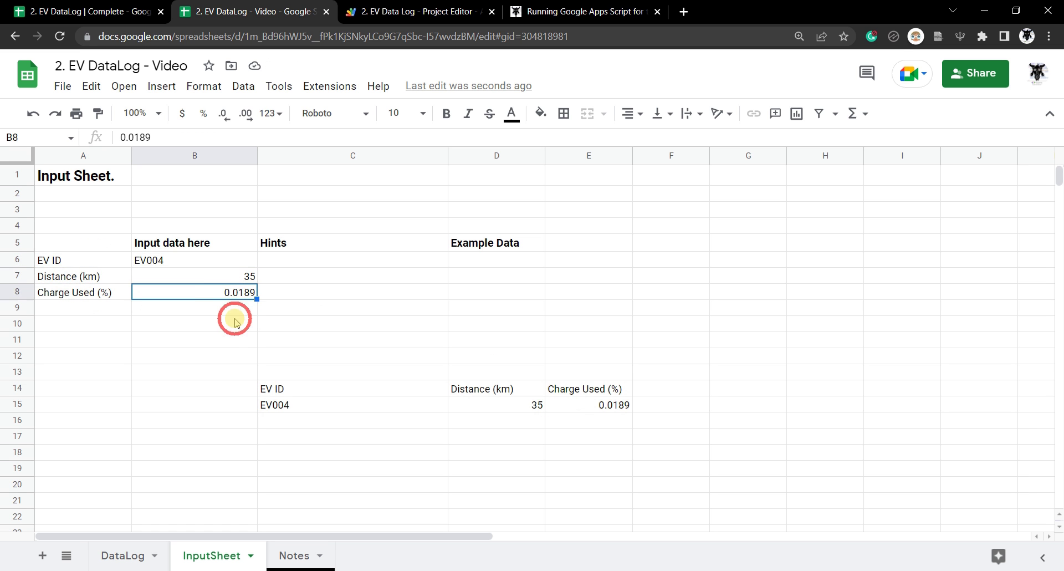
pyautogui.click(215, 263)
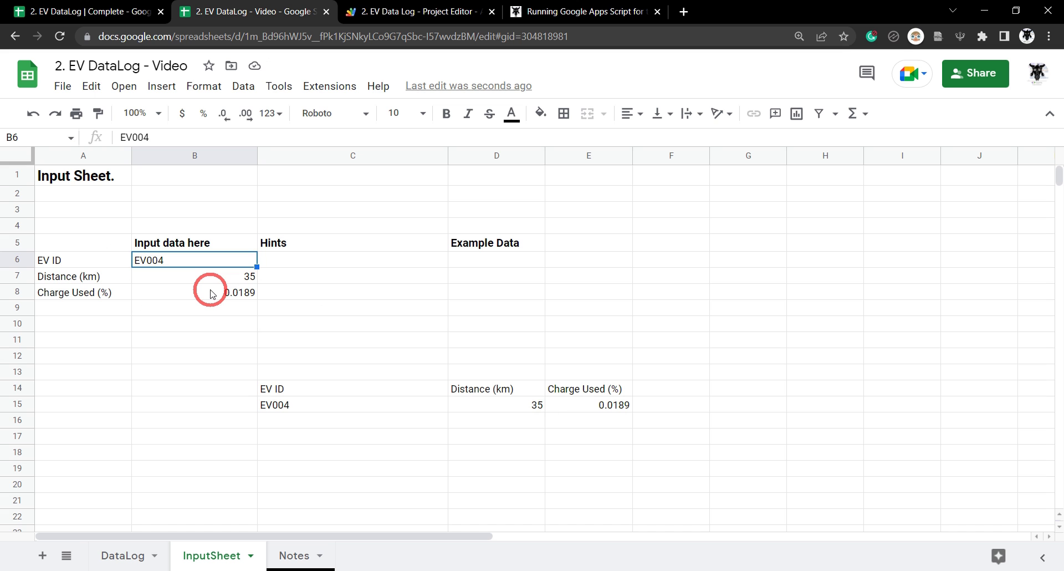
pyautogui.click(105, 264)
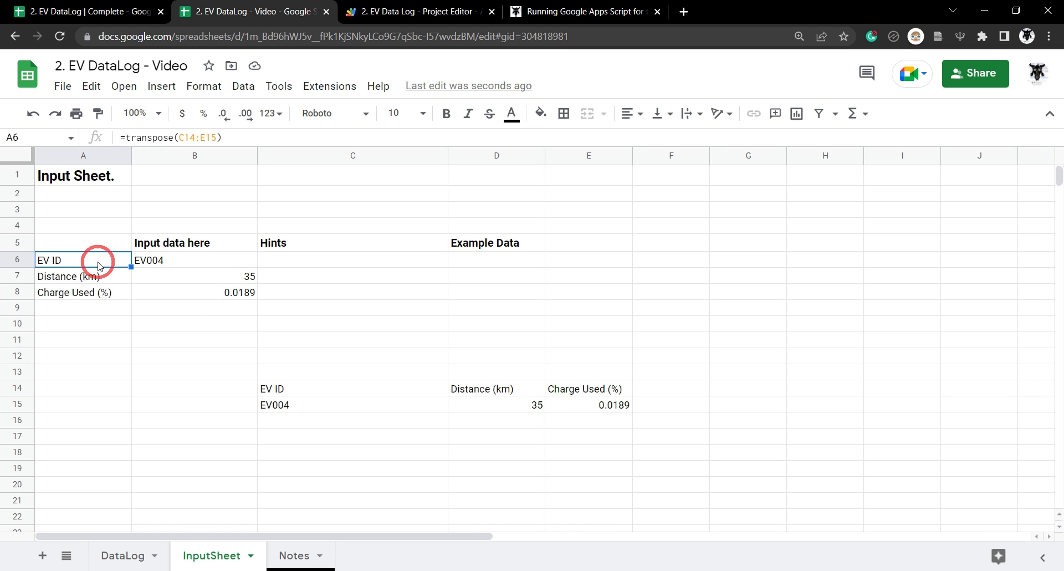
pyautogui.keyDown('shift'); pyautogui.click(200, 293); pyautogui.keyUp('shift')
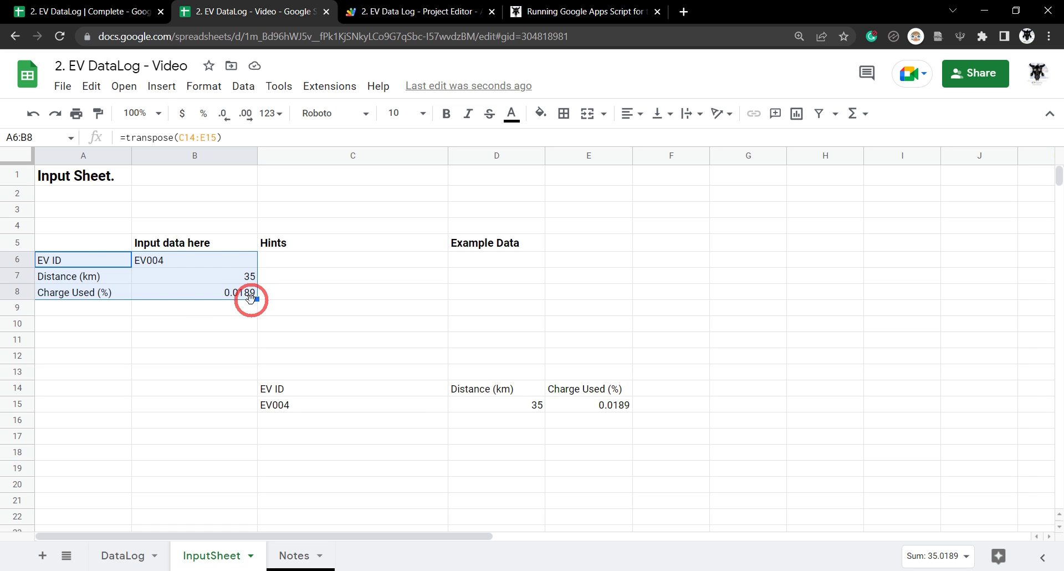
pyautogui.hotkey('ctrl', 'shift', 'v')
pyautogui.click(142, 338)
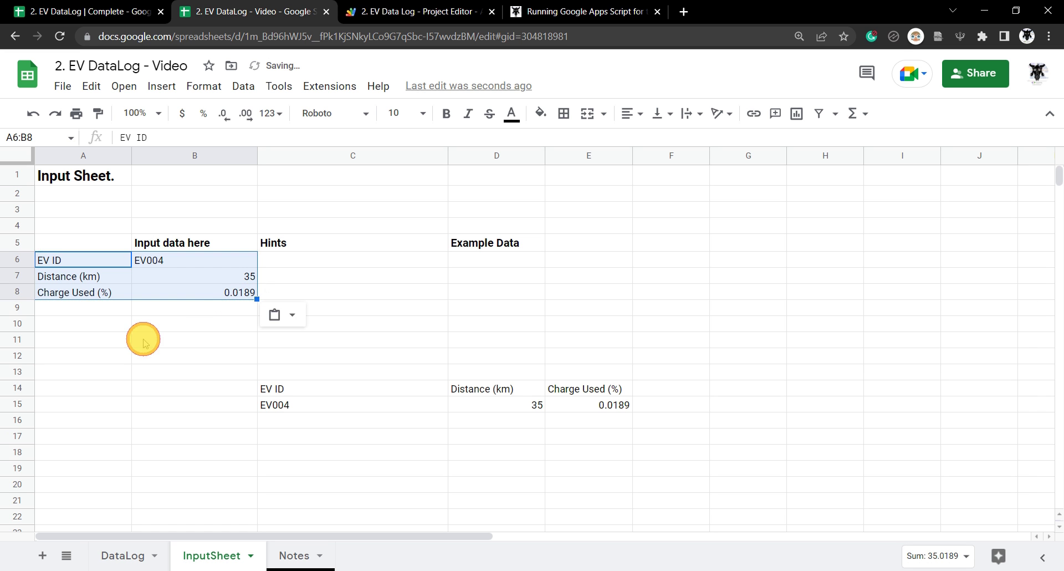
# Move the sample values from B6:B8 into the Example Data column, starting at D6
pyautogui.click(91, 264)
pyautogui.click(188, 259)
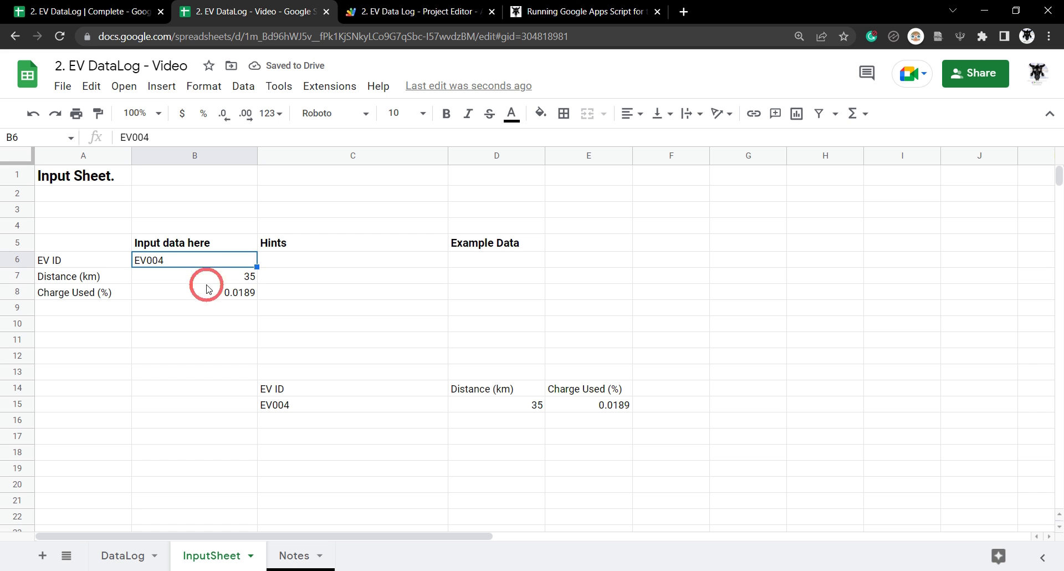
pyautogui.keyDown('shift'); pyautogui.click(256, 297); pyautogui.keyUp('shift')
pyautogui.hotkey('ctrl', 'c')
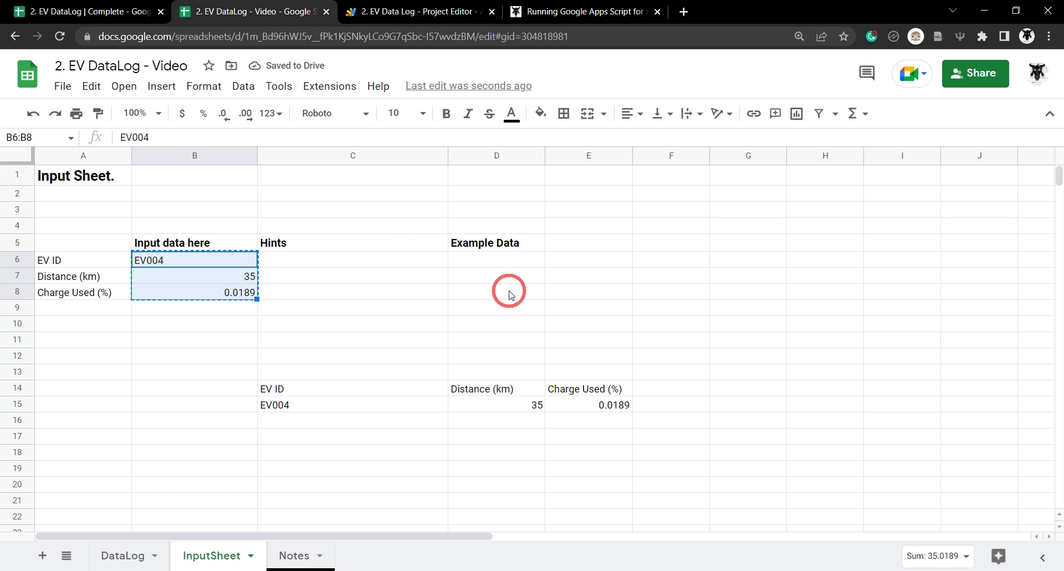
pyautogui.click(500, 265)
pyautogui.hotkey('ctrl', 'v')
pyautogui.click(337, 324)
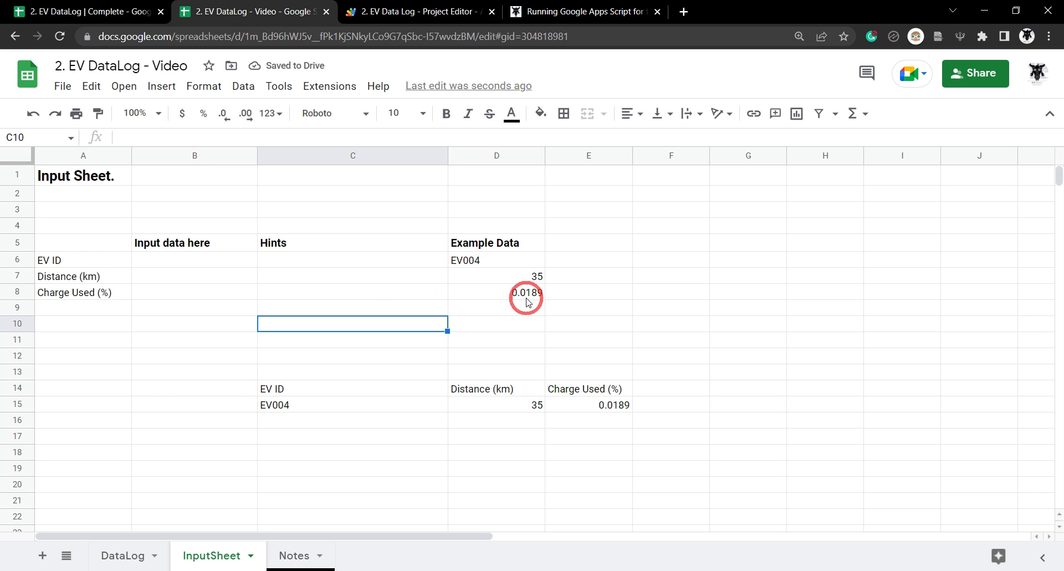
# Clear the leftover headers and sample values from C14:E15
pyautogui.click(275, 388)
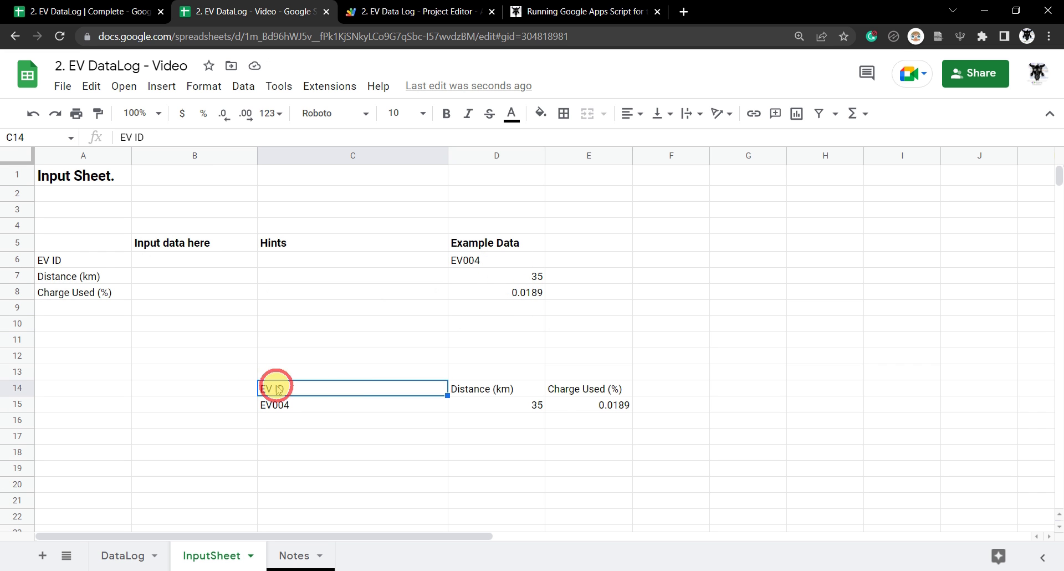
pyautogui.keyDown('shift'); pyautogui.click(617, 408); pyautogui.keyUp('shift')
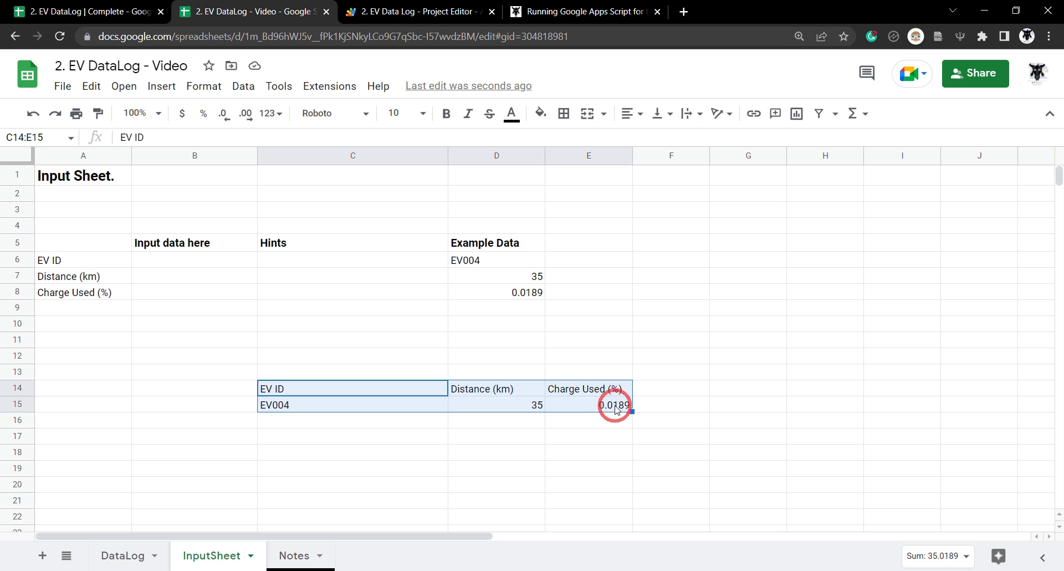
pyautogui.press('Delete')
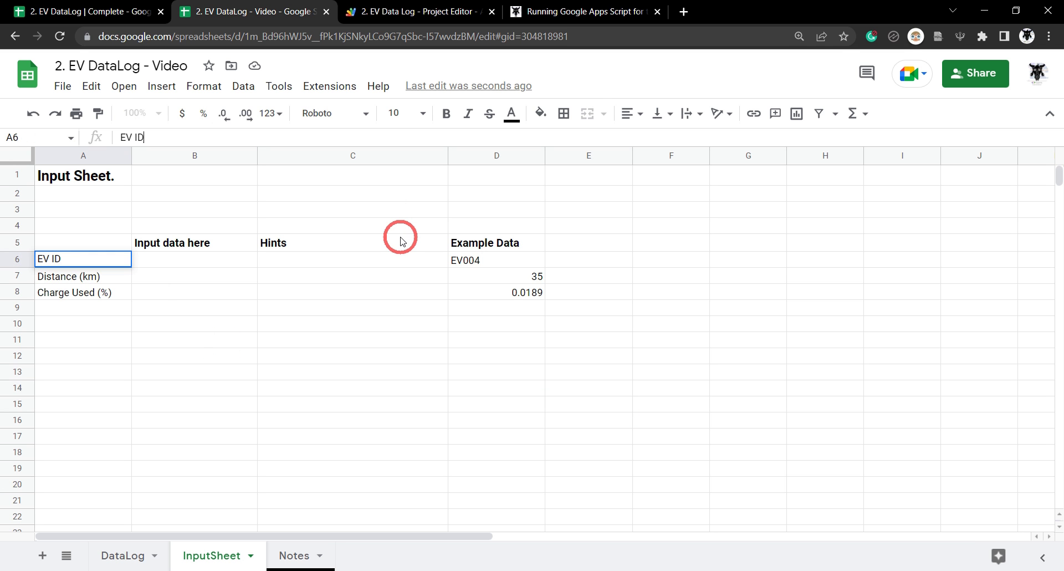
# Add a colon to the end of the EV ID, Distance (km) and Charge Used (%) labels in A6:A8
pyautogui.click(78, 278)
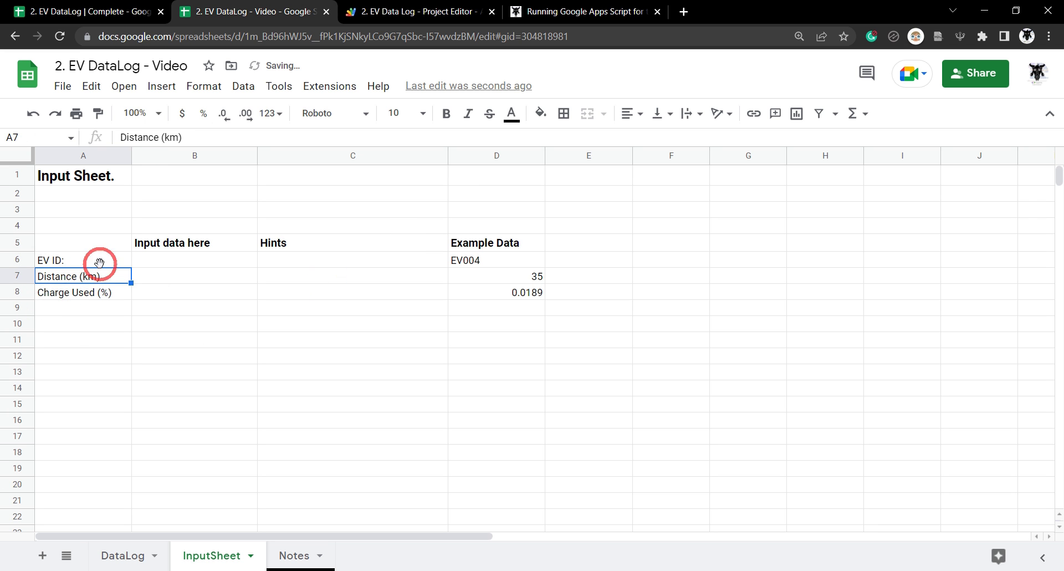
pyautogui.click(190, 140)
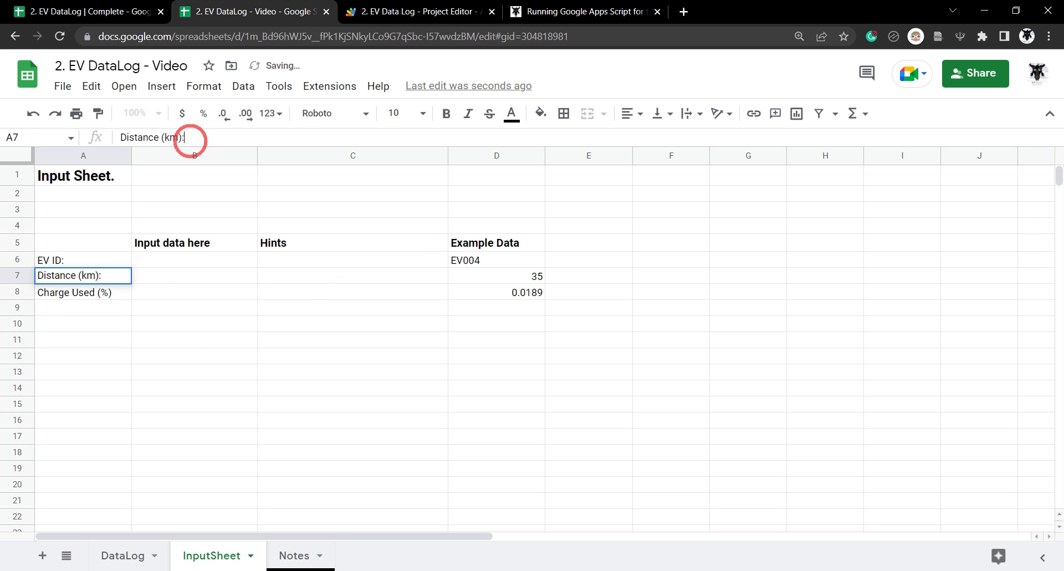
pyautogui.write(':')
pyautogui.press('Return')
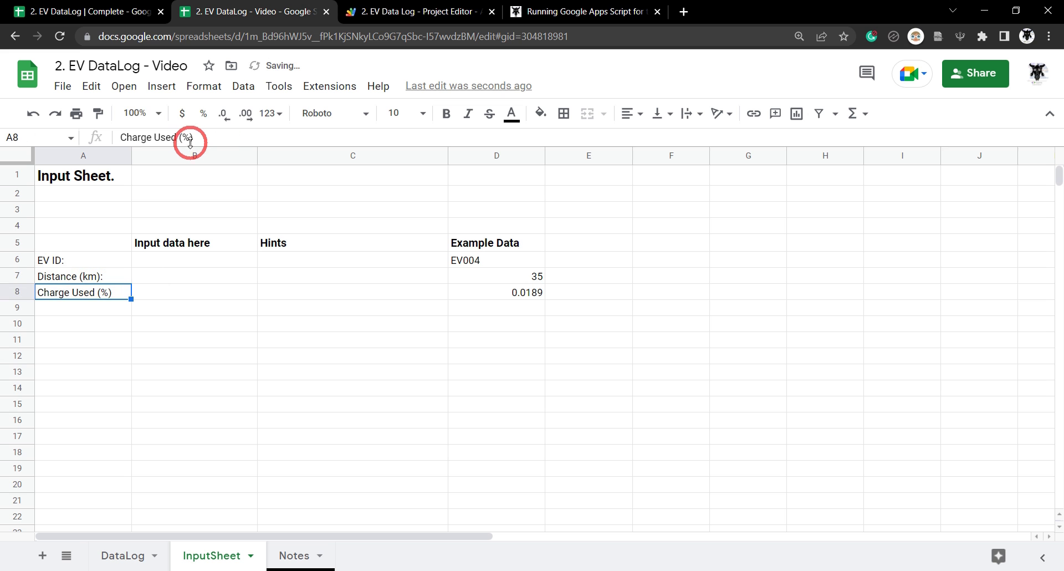
pyautogui.click(238, 135)
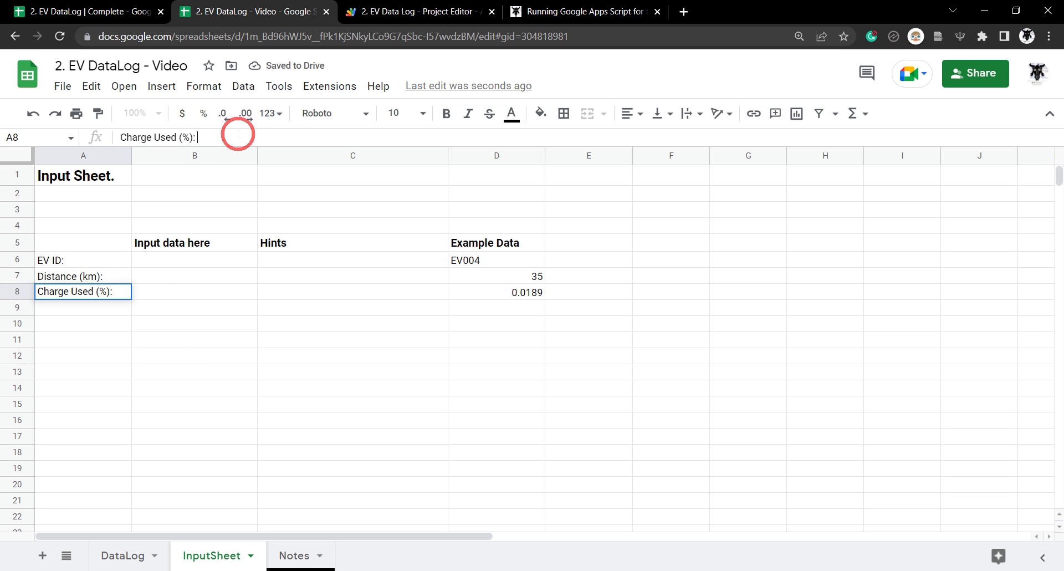
pyautogui.press('Tab')
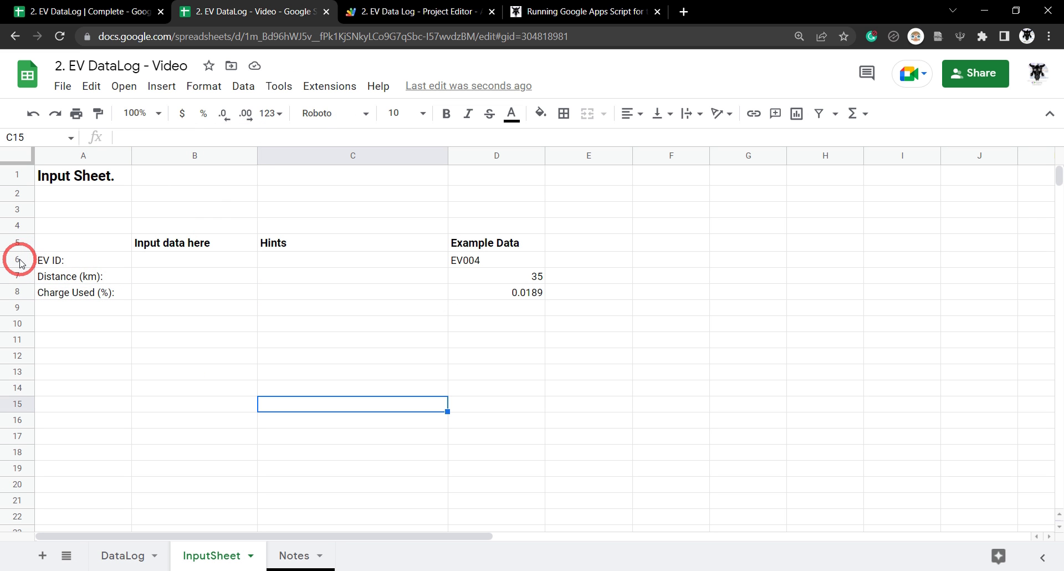
# Set the height of rows 6 to 8 to 70 pixels
pyautogui.click(19, 259)
pyautogui.keyDown('shift'); pyautogui.click(20, 293); pyautogui.keyUp('shift')
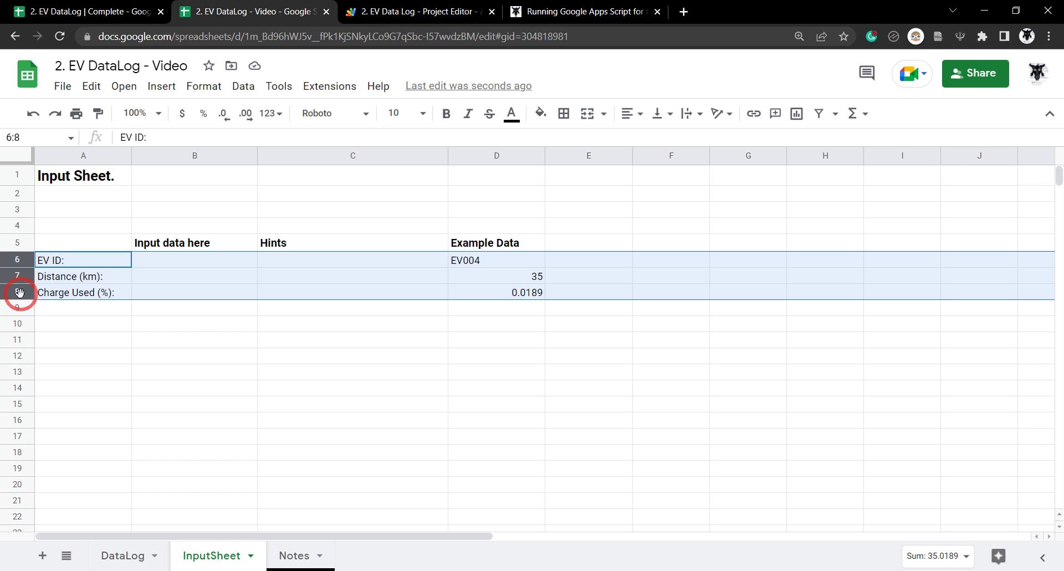
pyautogui.rightClick(20, 294)
pyautogui.click(102, 456)
pyautogui.click(491, 301)
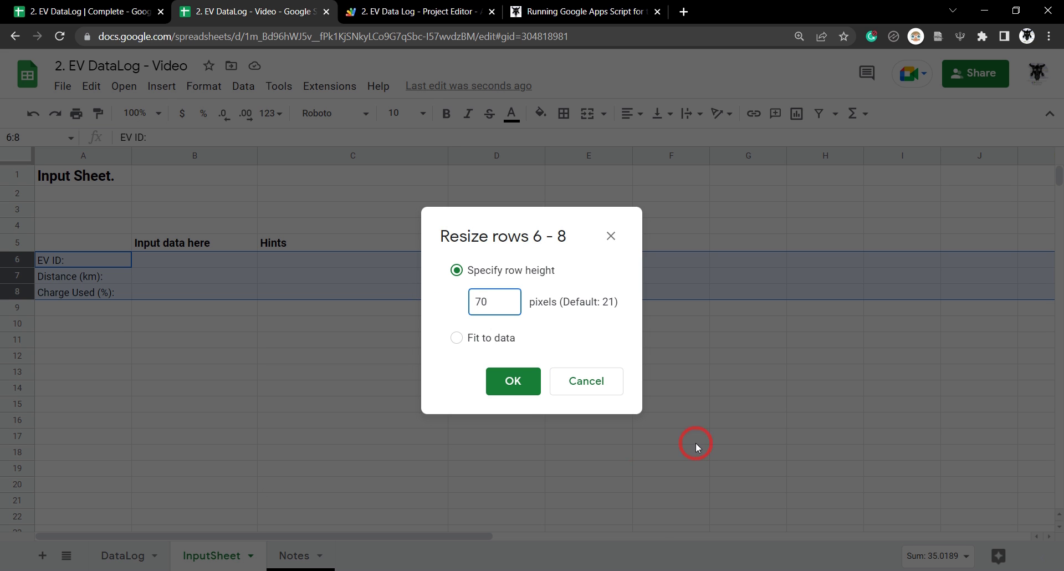
pyautogui.click(504, 381)
pyautogui.click(297, 432)
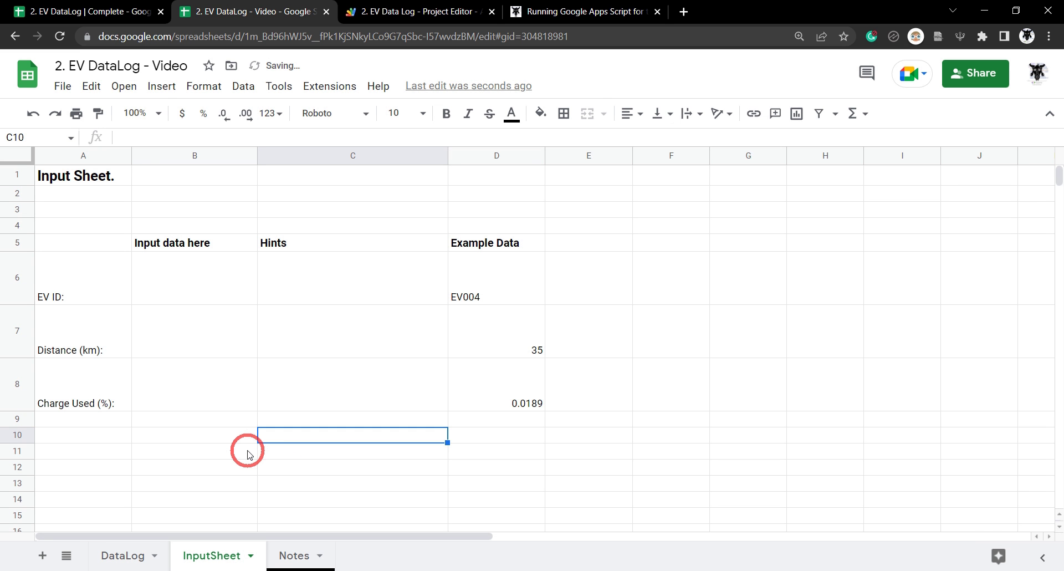
pyautogui.click(193, 300)
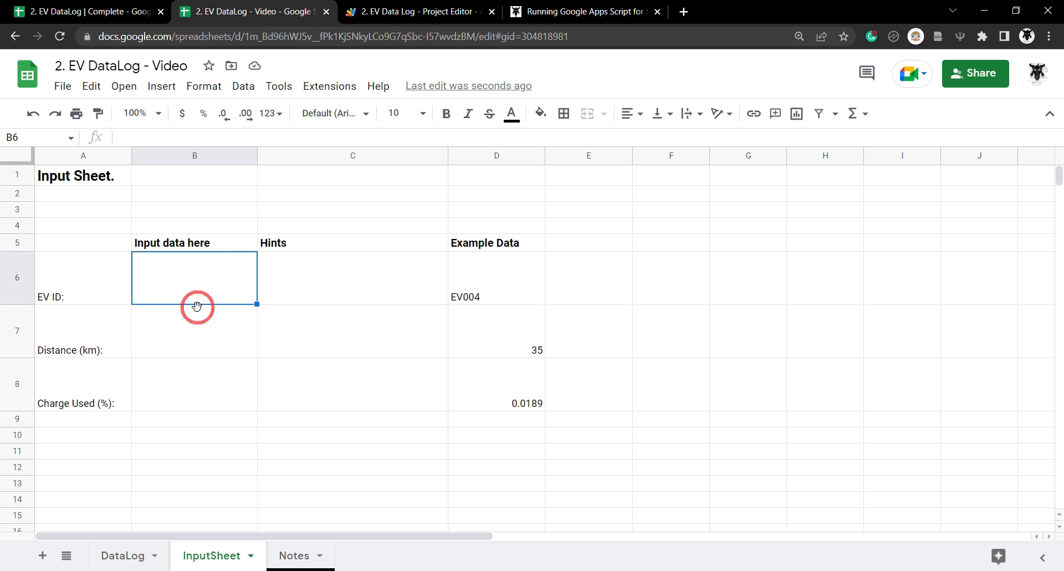
pyautogui.click(173, 404)
pyautogui.click(188, 295)
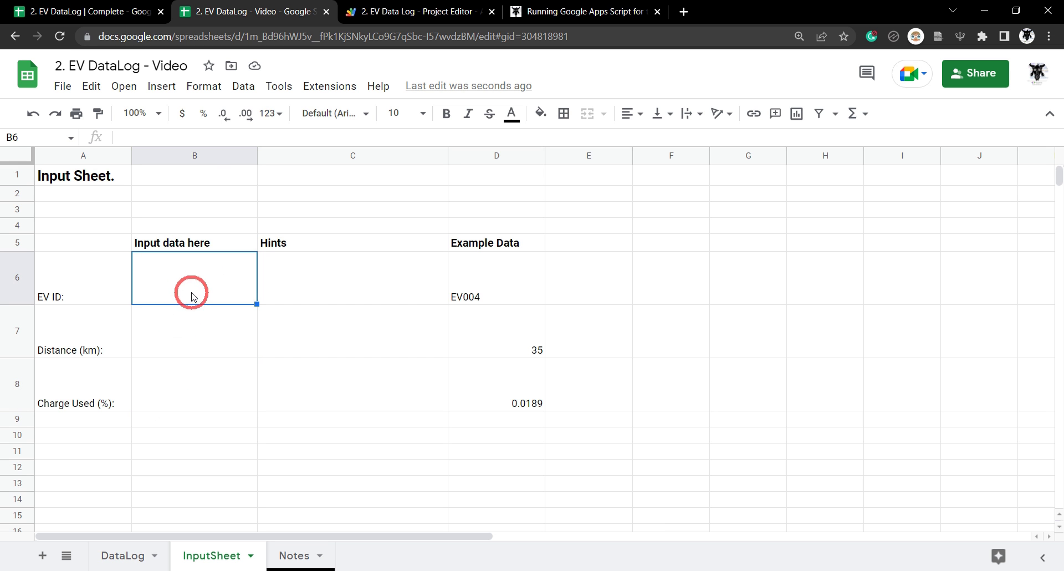
pyautogui.click(178, 344)
pyautogui.click(171, 399)
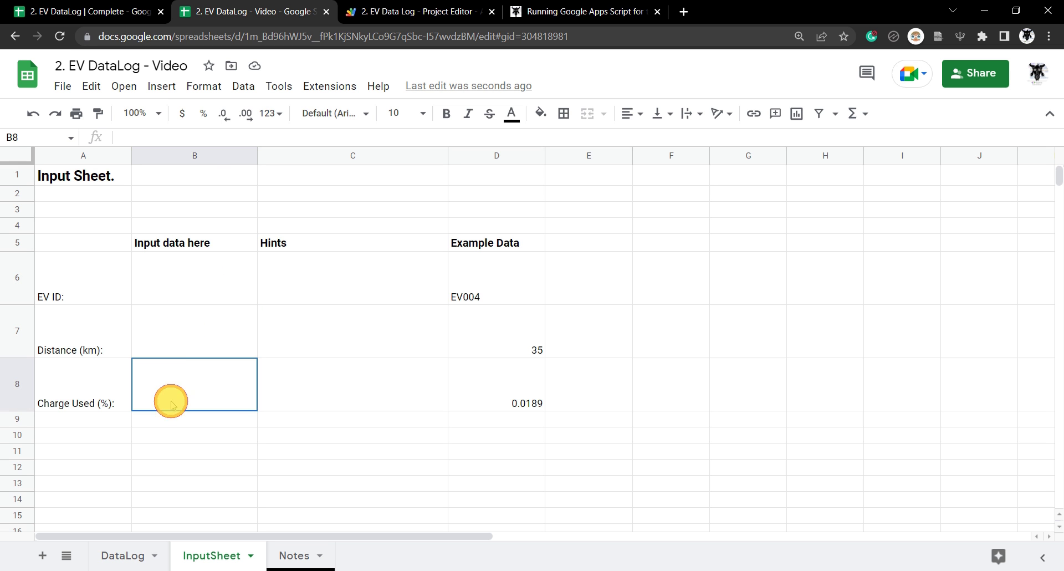
# Apply all borders and a light gray fill to the input cells B6:B8
pyautogui.click(190, 297)
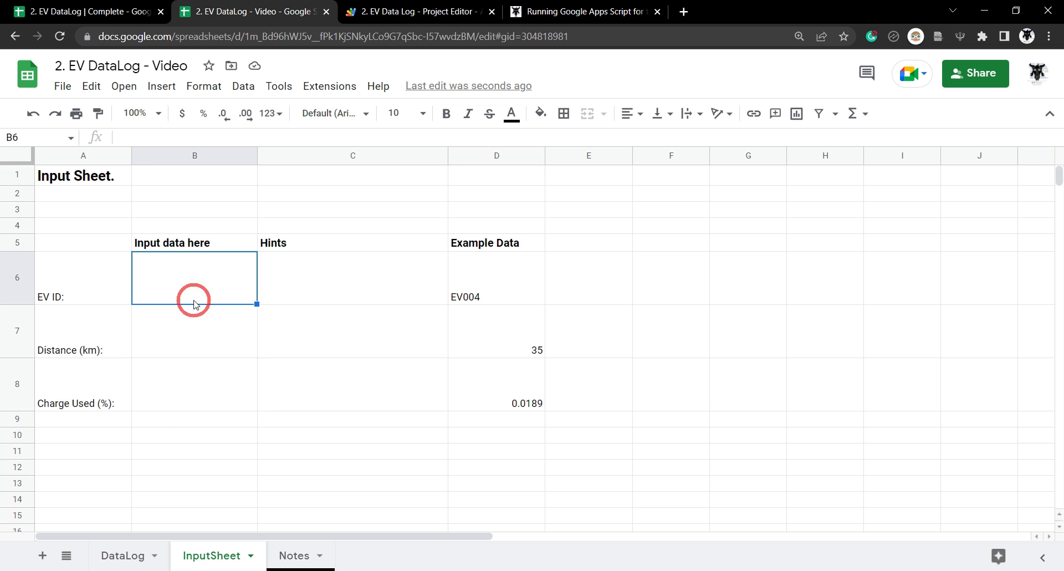
pyautogui.keyDown('shift'); pyautogui.click(193, 397); pyautogui.keyUp('shift')
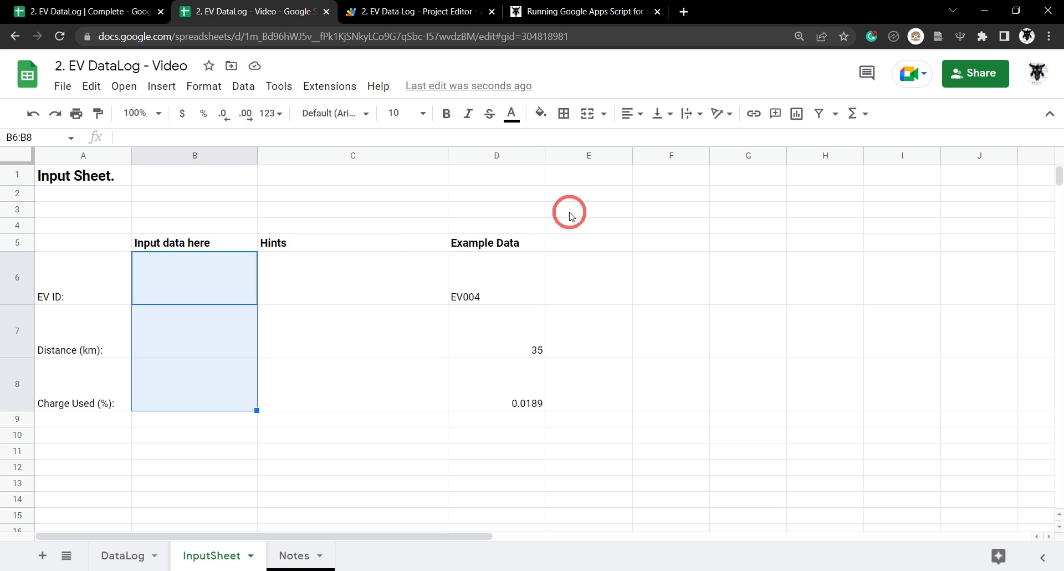
pyautogui.click(565, 114)
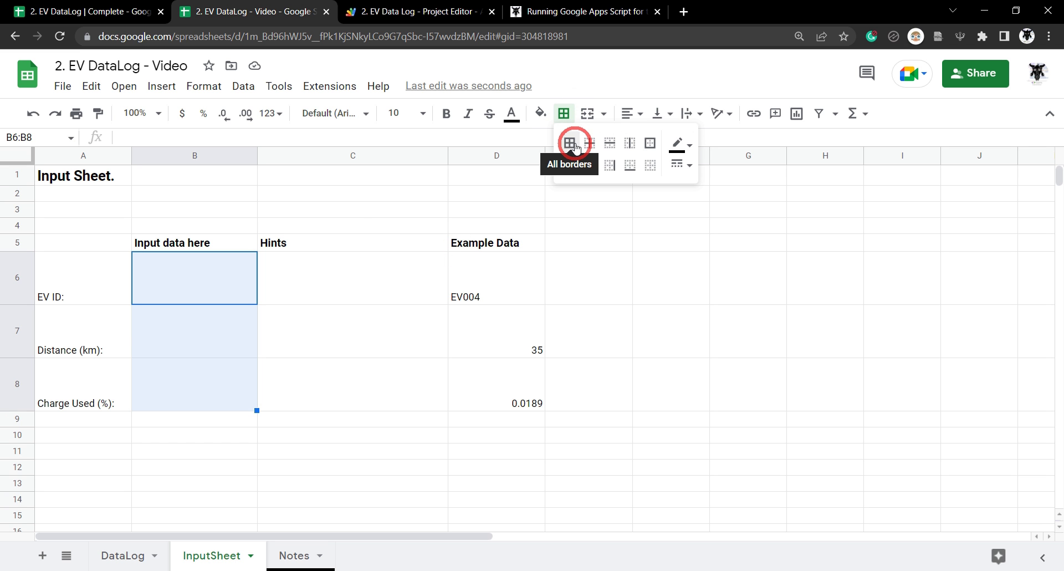
pyautogui.click(571, 144)
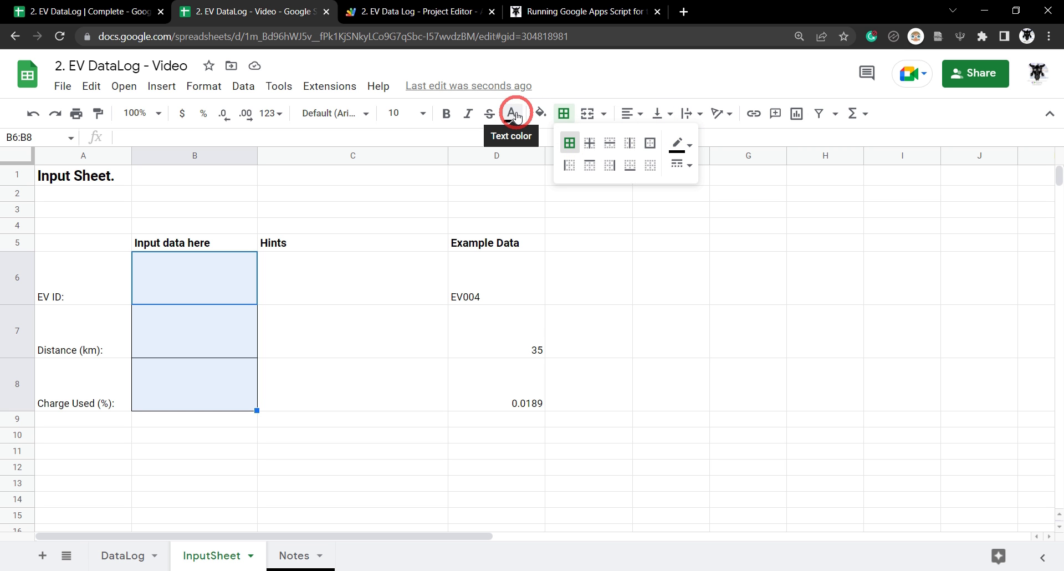
pyautogui.click(541, 113)
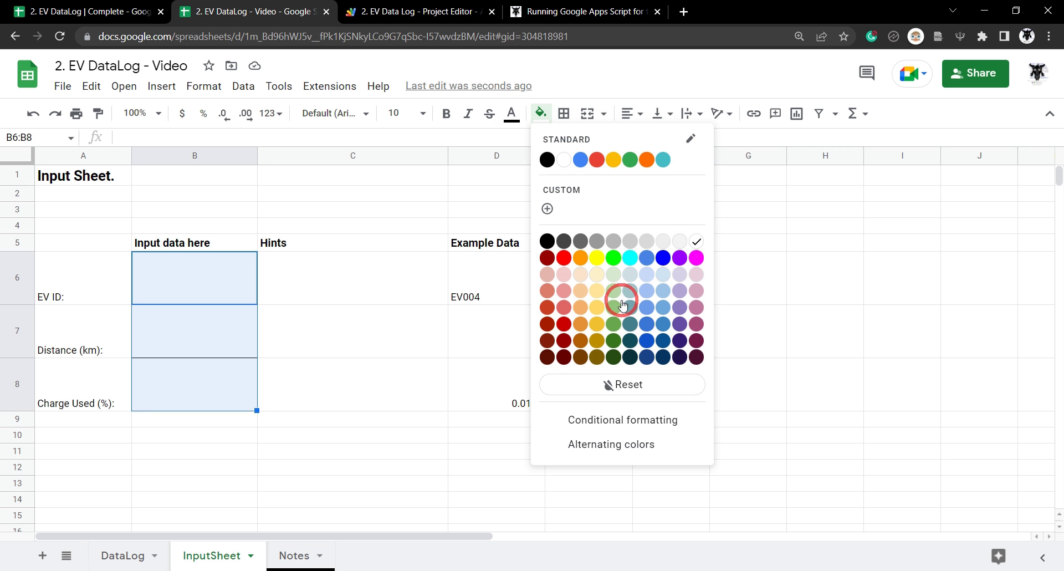
pyautogui.click(660, 243)
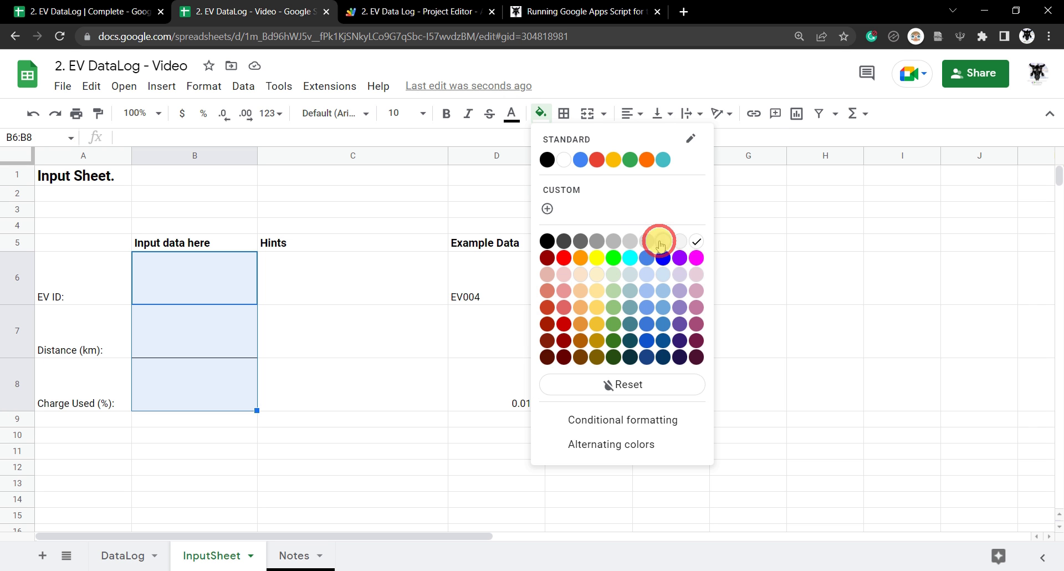
pyautogui.click(354, 352)
pyautogui.click(232, 286)
pyautogui.click(197, 324)
pyautogui.click(181, 387)
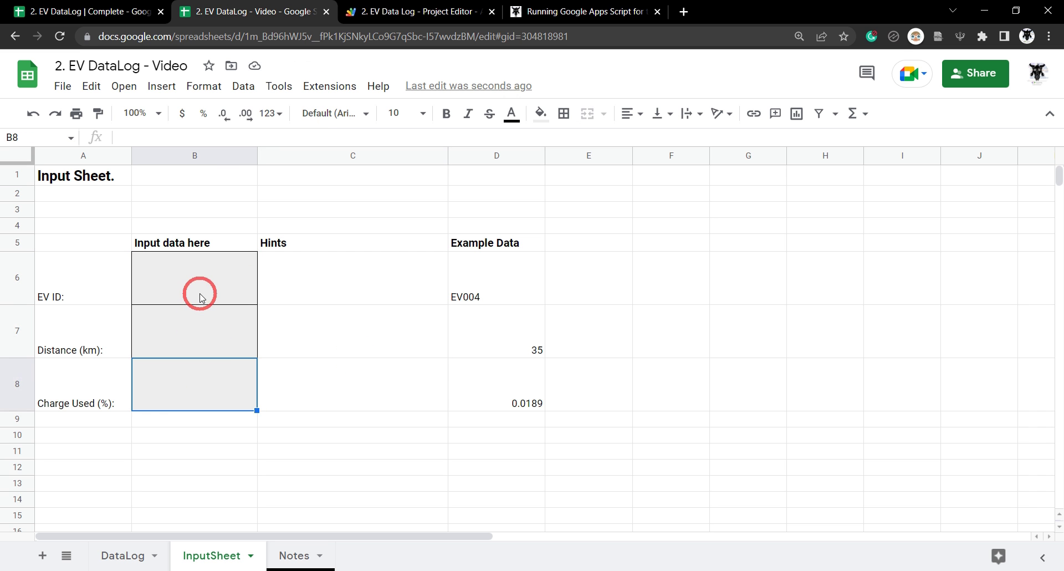
pyautogui.click(355, 296)
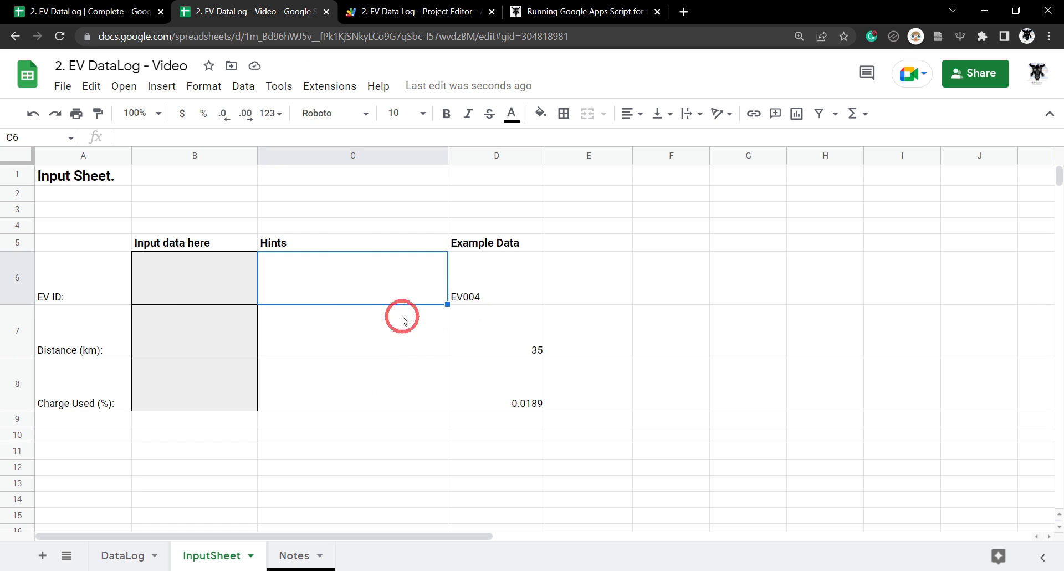
# Apply all borders and a light green fill to the example data cells D6:D8
pyautogui.click(484, 280)
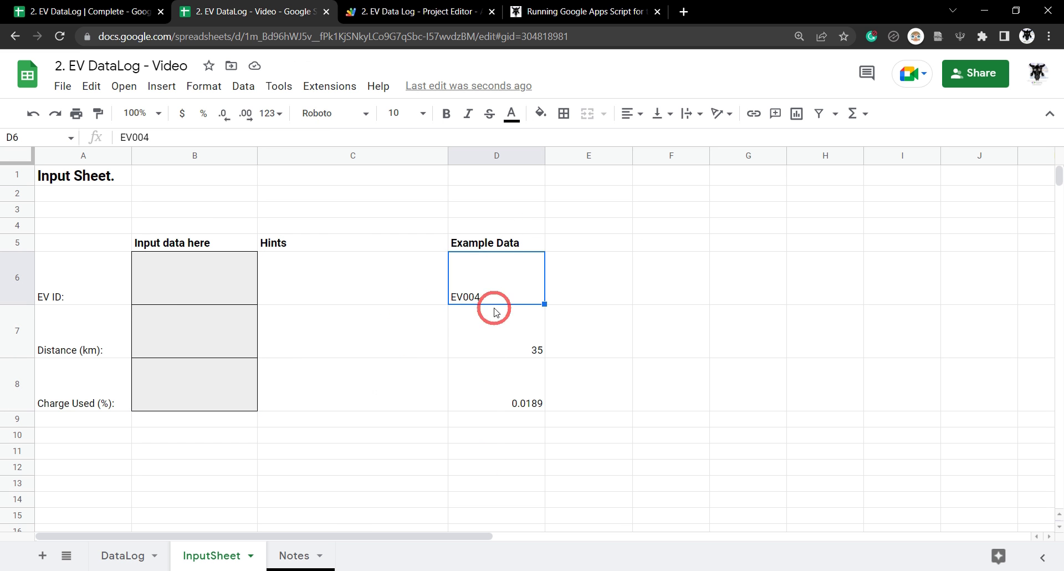
pyautogui.keyDown('shift'); pyautogui.click(501, 397); pyautogui.keyUp('shift')
pyautogui.click(564, 113)
pyautogui.click(570, 145)
pyautogui.click(540, 113)
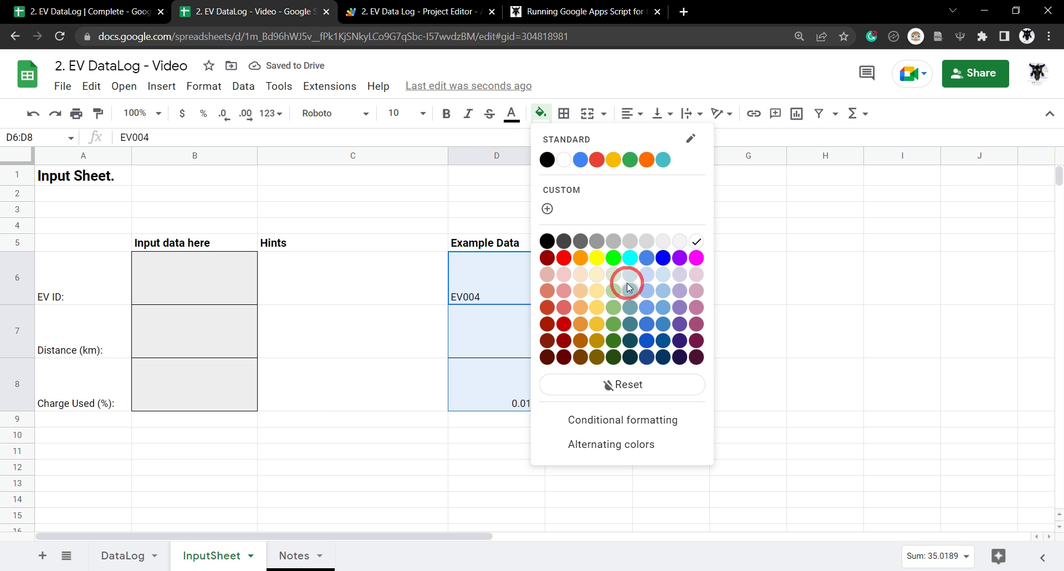
pyautogui.click(614, 277)
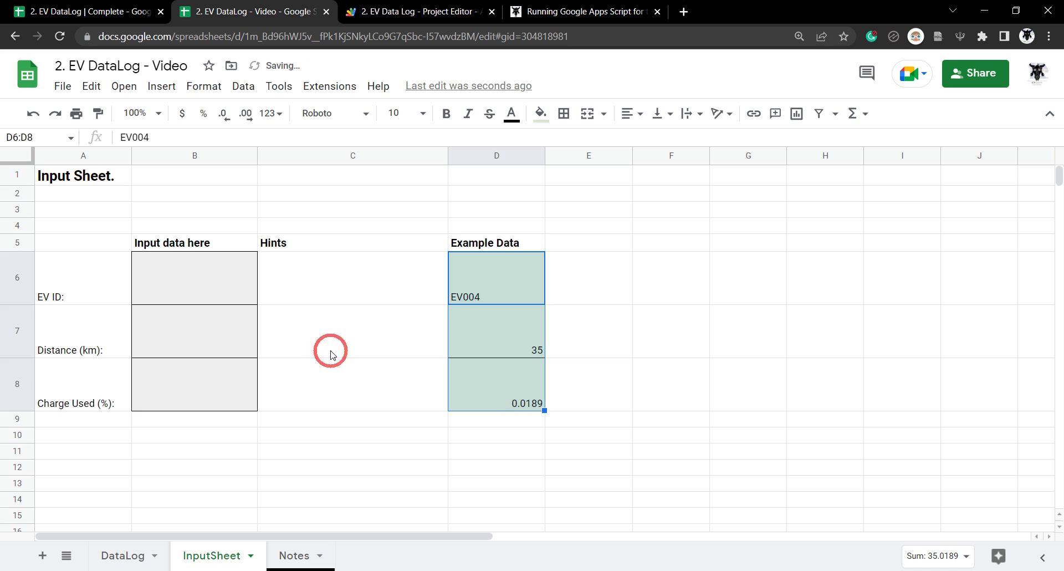
pyautogui.click(341, 333)
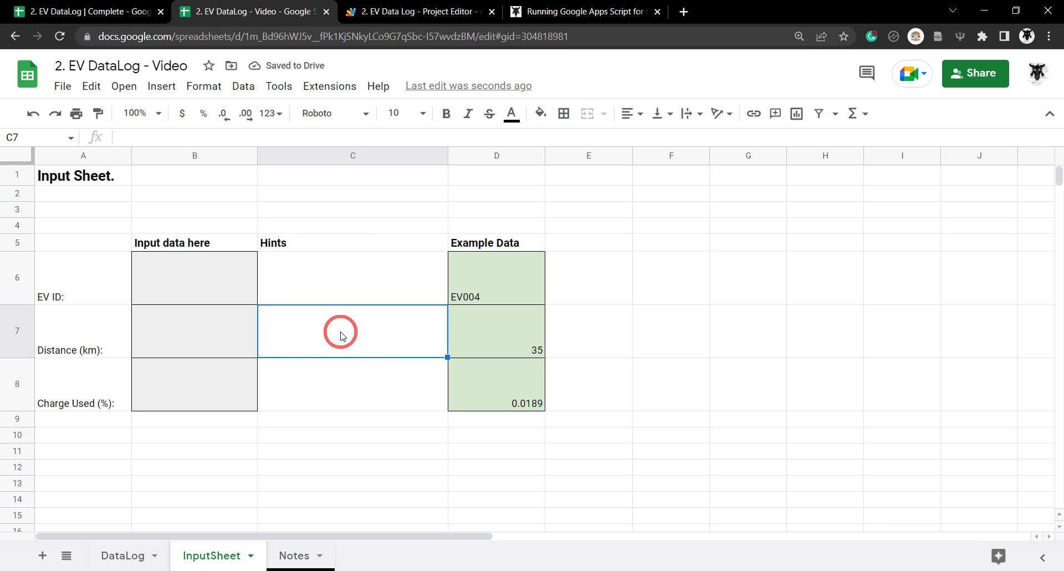
# Widen column B, which holds the input cells, by about a quarter
pyautogui.click(344, 375)
pyautogui.click(340, 281)
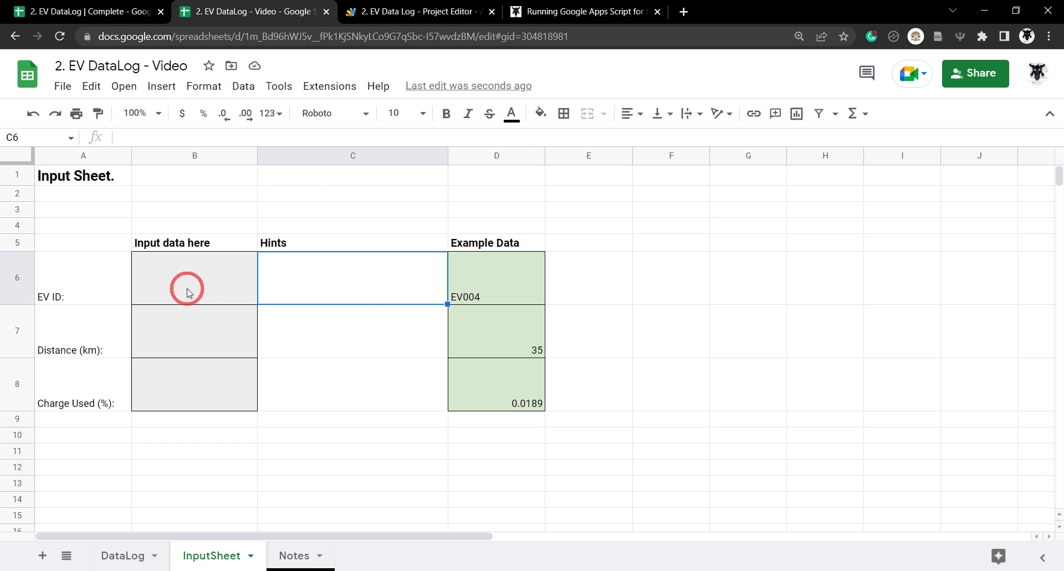
pyautogui.moveTo(257, 155); pyautogui.dragTo(292, 156)
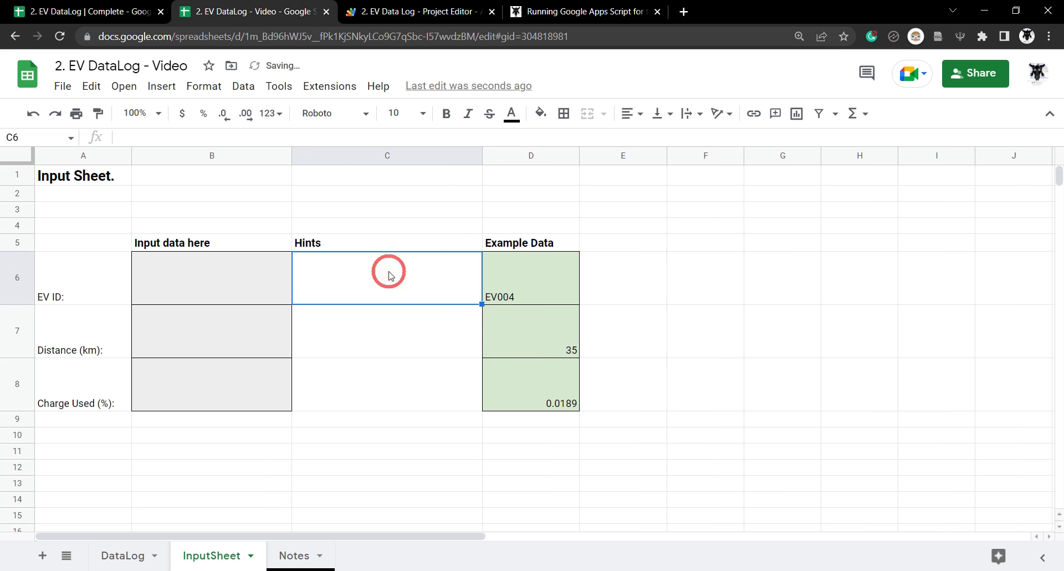
pyautogui.click(409, 279)
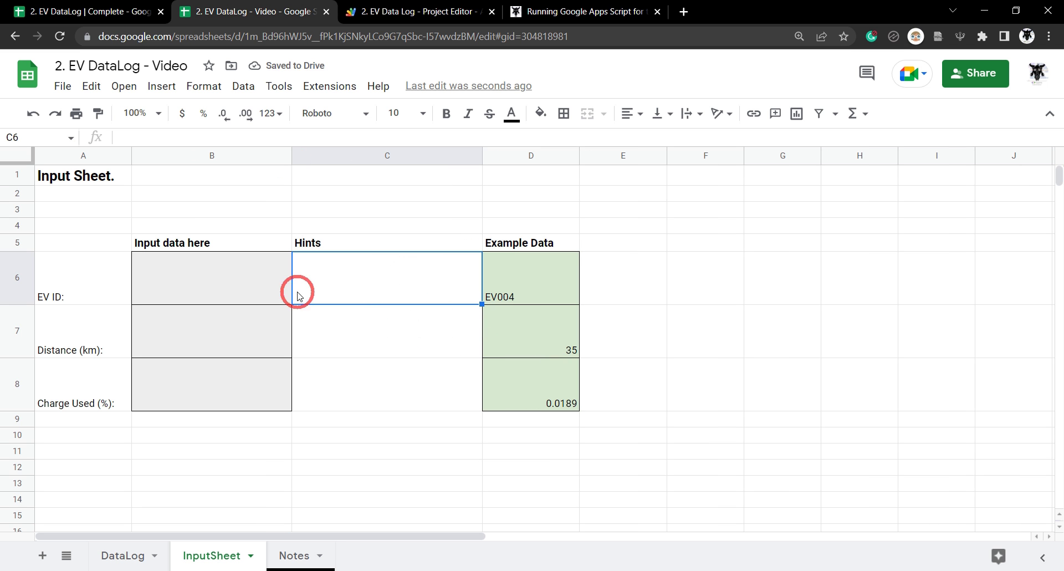
pyautogui.click(233, 286)
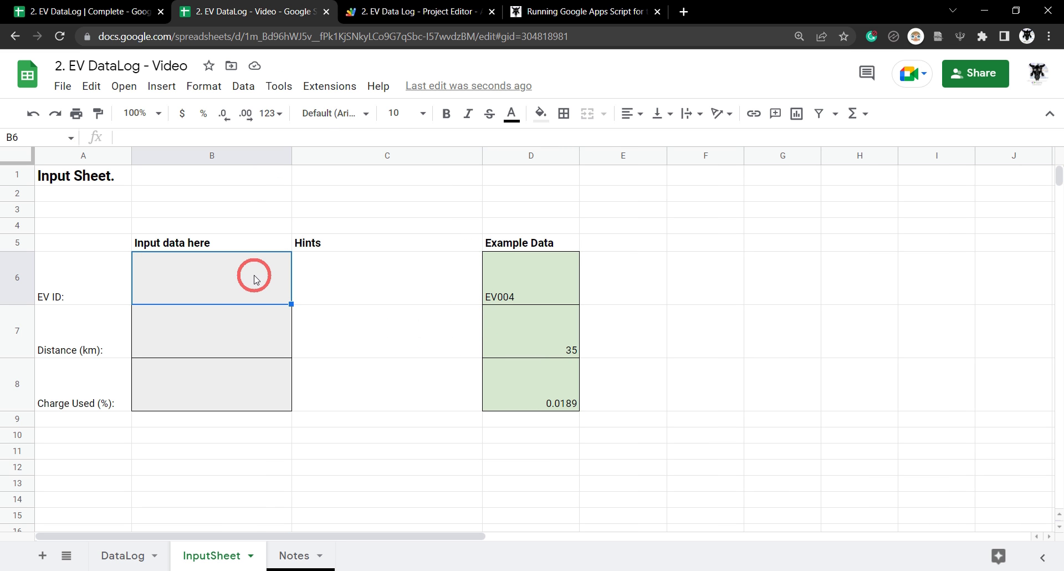
# Enter the hints "Select from the fleet list." in C6 and "Add a numerical value in kilometers. No partial values." in C7
pyautogui.click(328, 278)
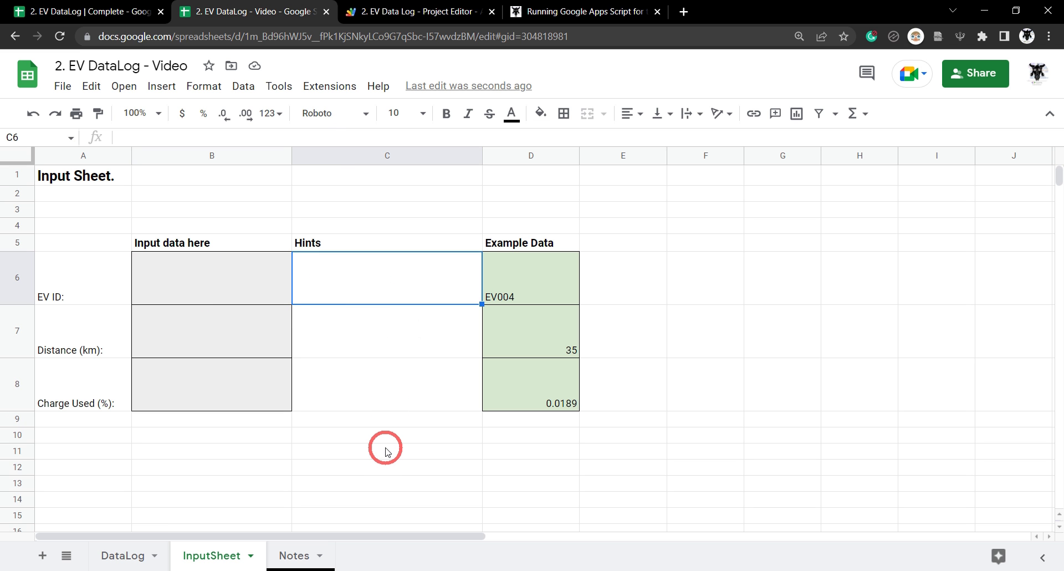
pyautogui.write('Select fom')
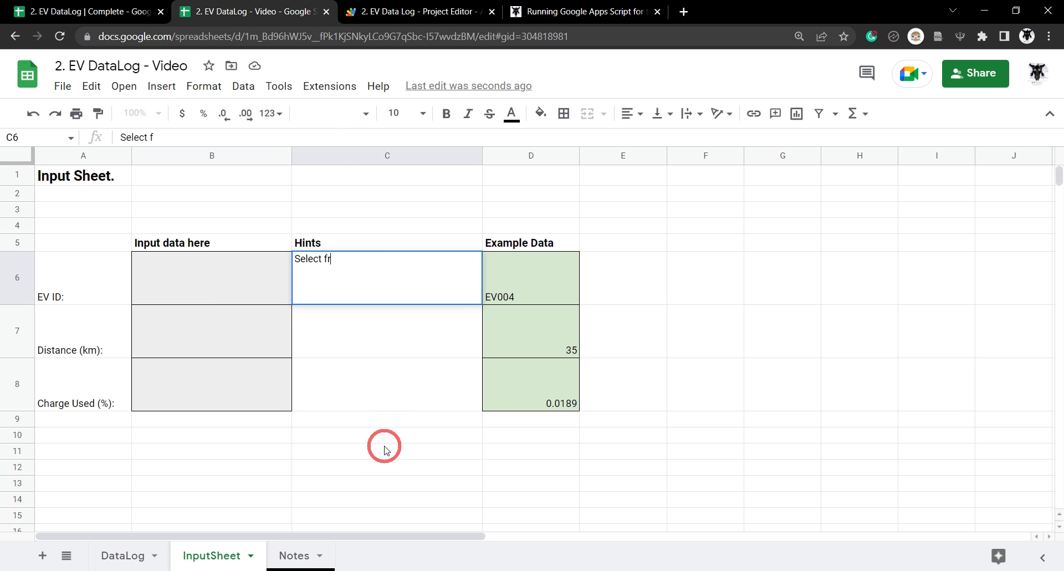
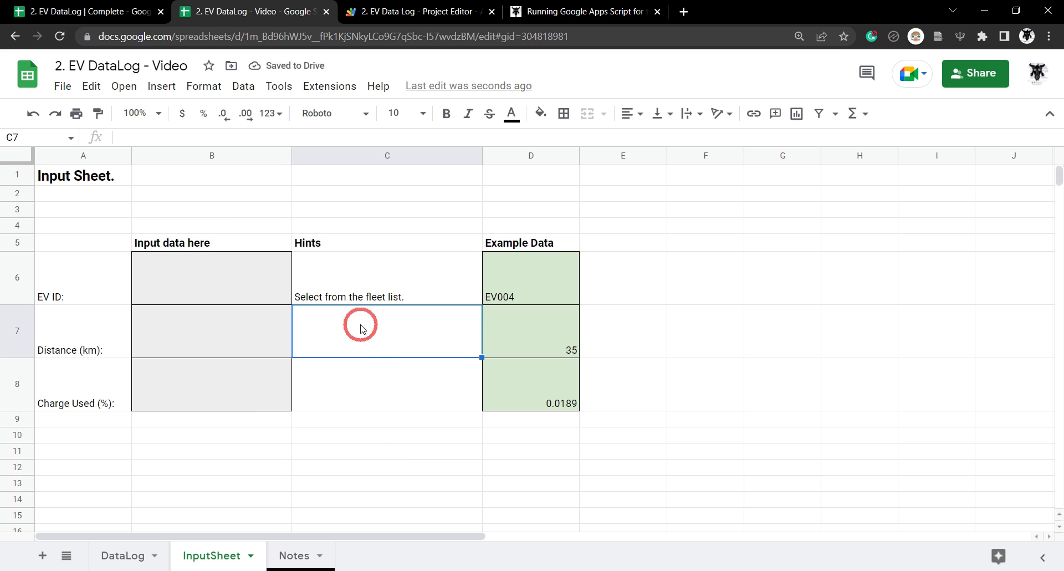
pyautogui.click(245, 319)
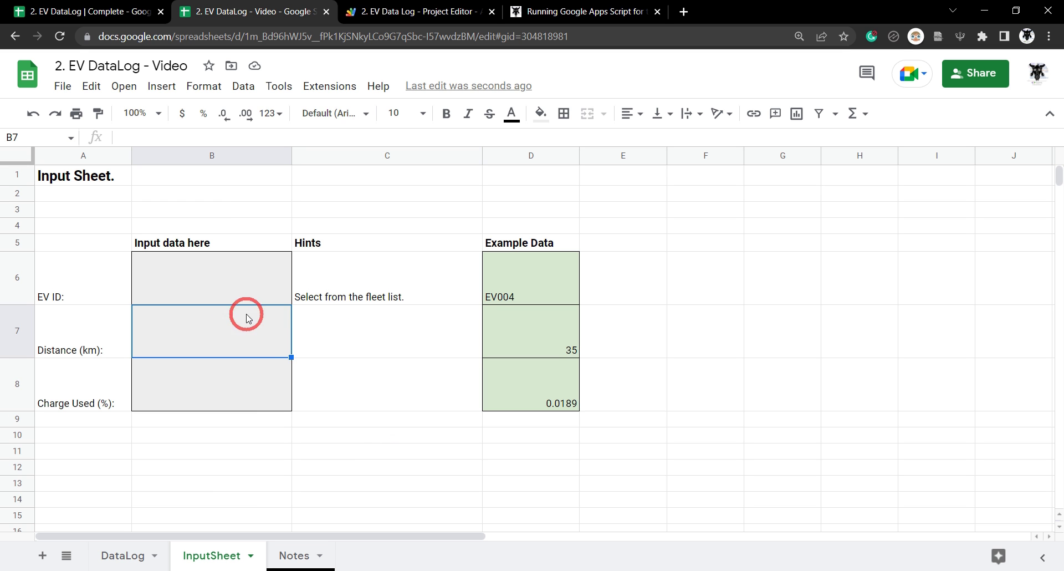
pyautogui.click(358, 331)
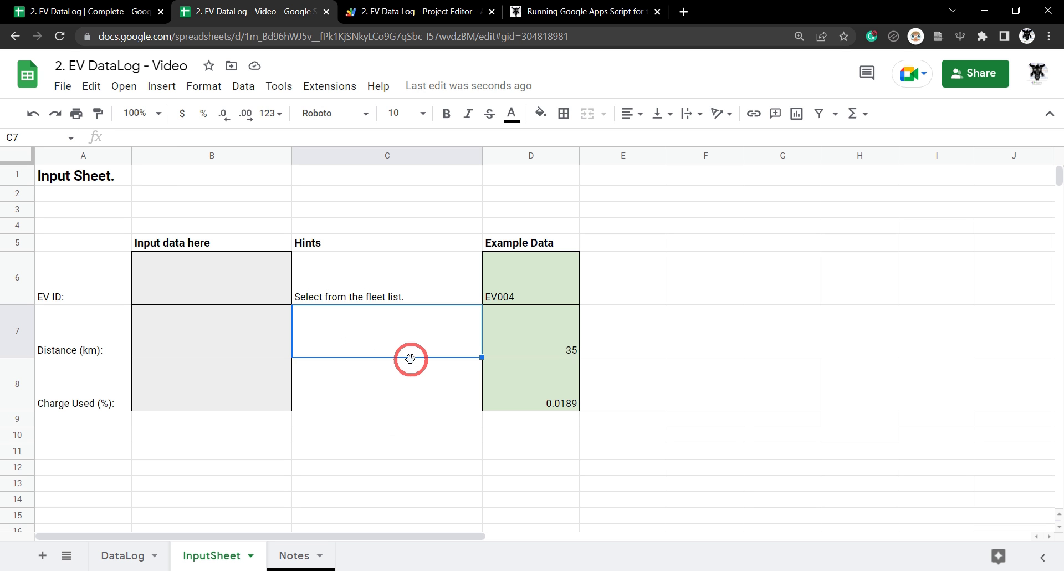
pyautogui.click(545, 330)
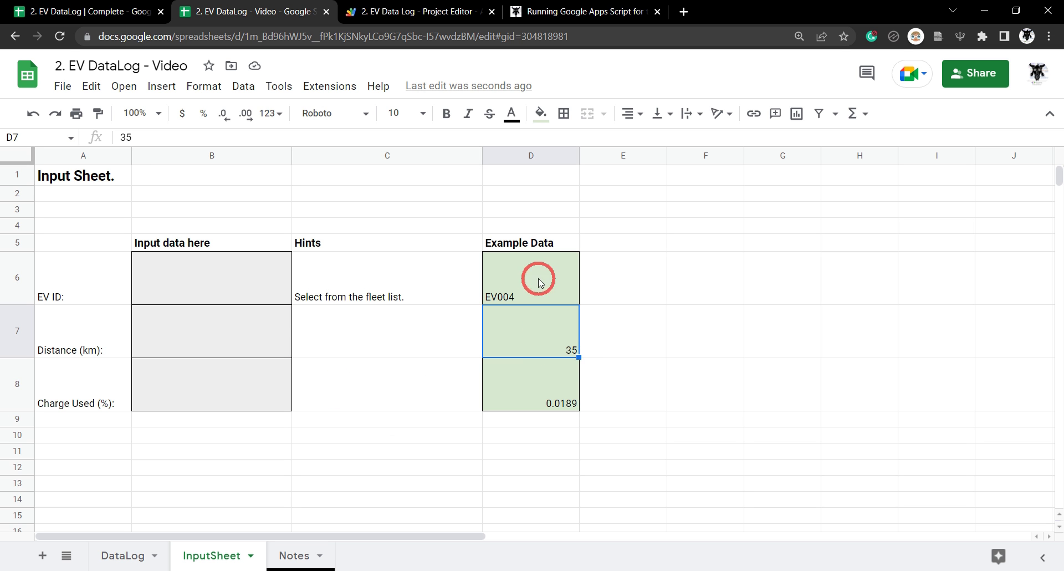
pyautogui.click(399, 333)
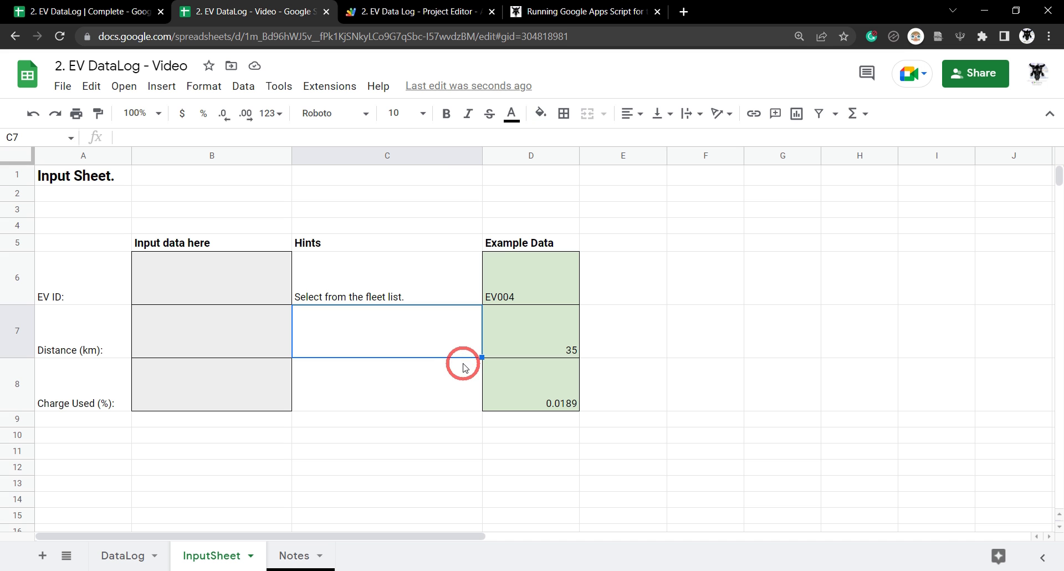
pyautogui.write('Add a n')
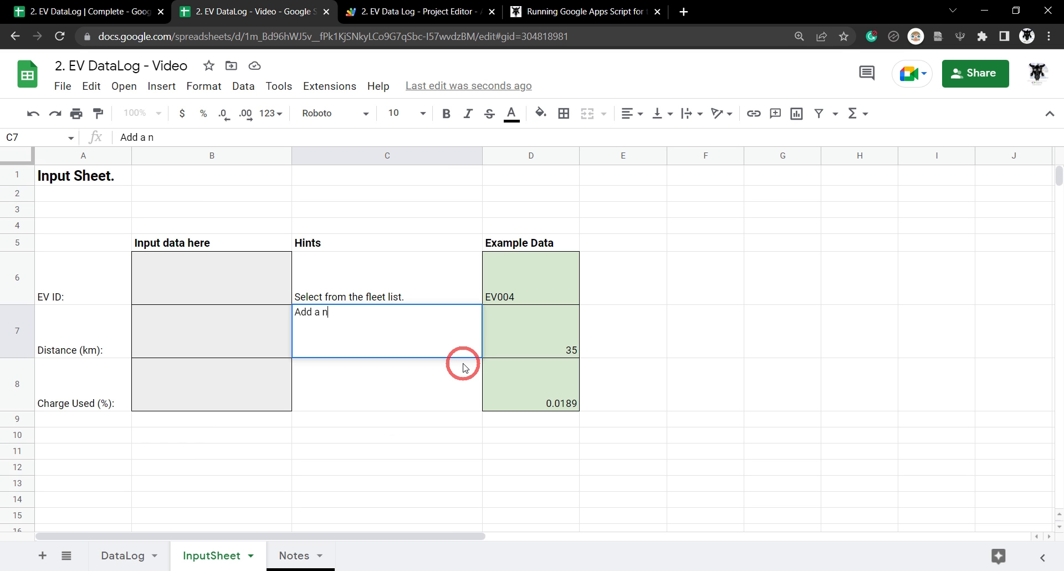
pyautogui.write('umerical value in ki')
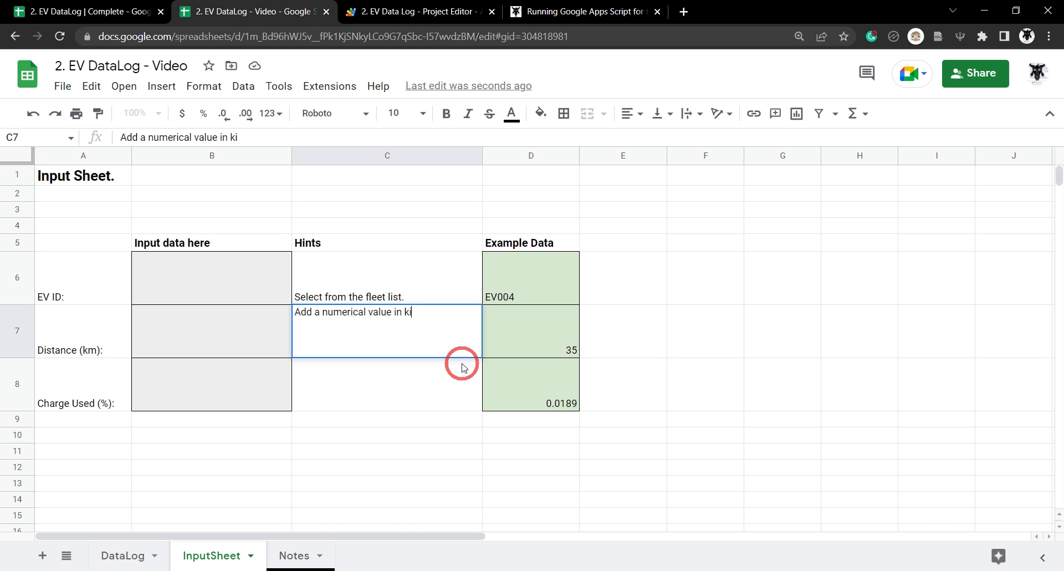
pyautogui.write('lometers.')
pyautogui.press('Return')
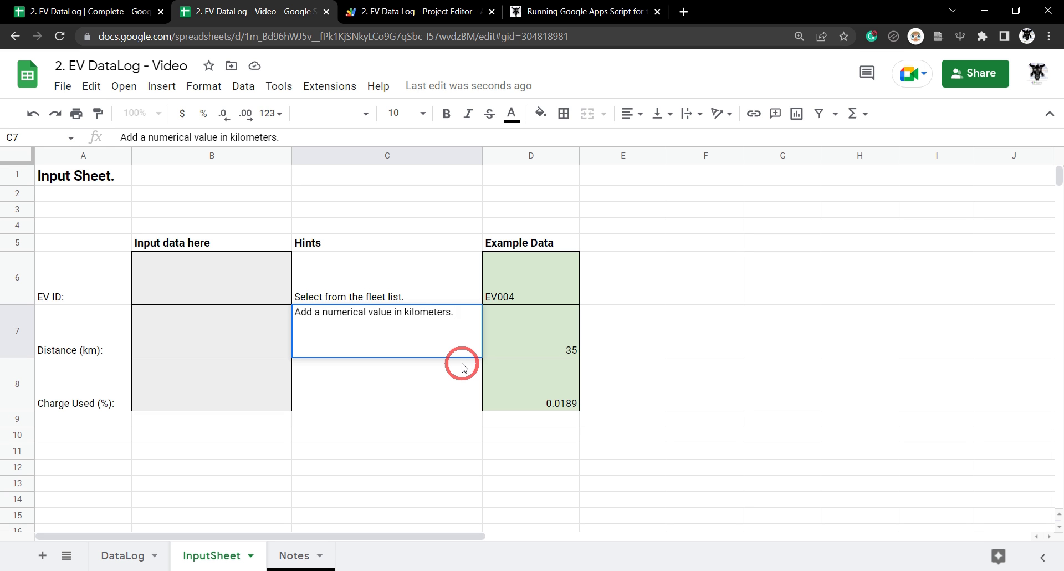
pyautogui.write('No partial')
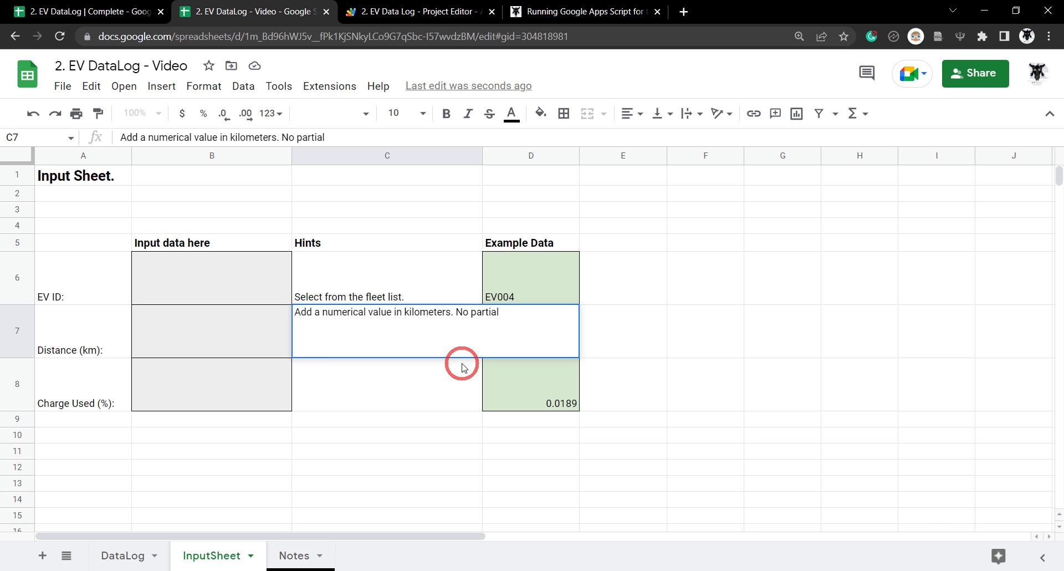
pyautogui.write(' values.')
pyautogui.press('Return')
# Enter the charge hint "Add percentage charge used as a decimal value." in C8
pyautogui.click(407, 393)
pyautogui.write('A')
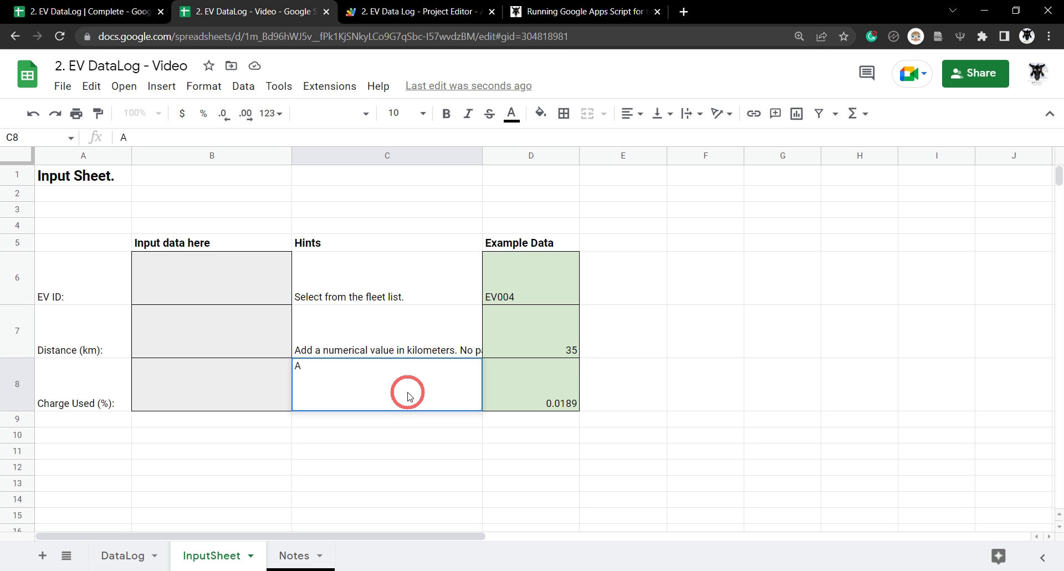
pyautogui.click(221, 364)
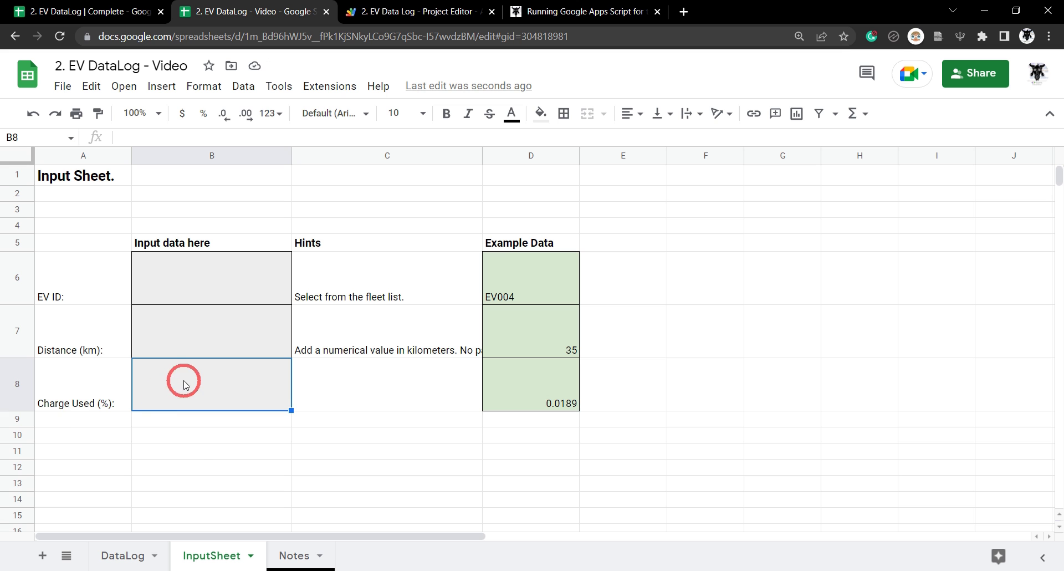
pyautogui.click(194, 441)
pyautogui.click(202, 377)
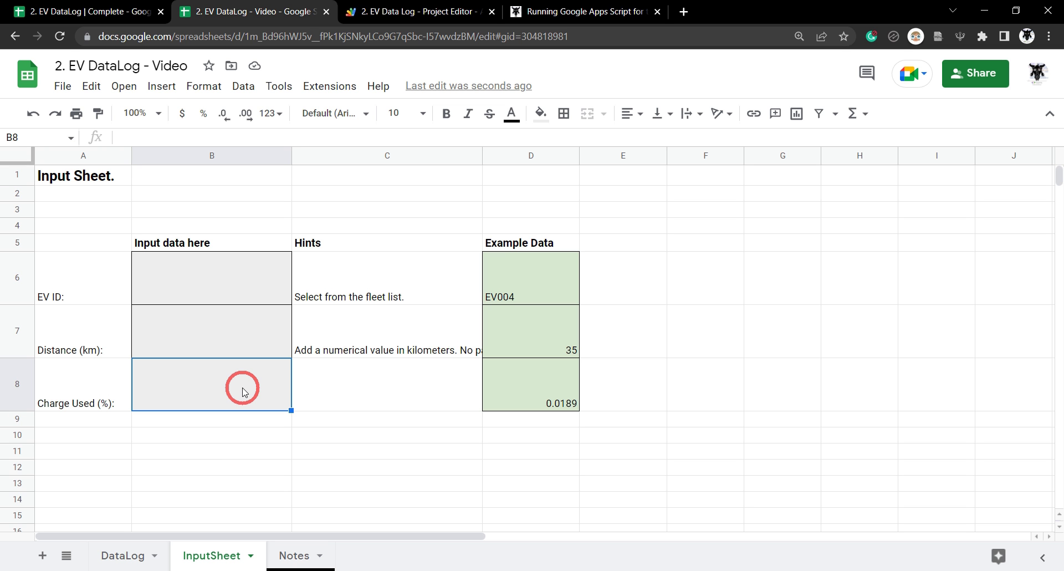
pyautogui.click(356, 388)
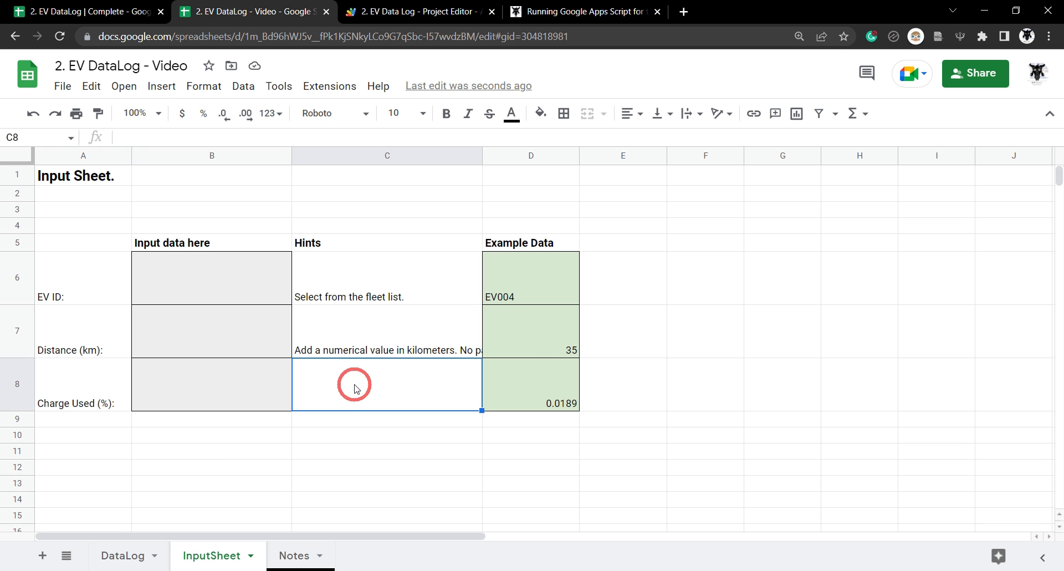
pyautogui.write('Add percentage charge uss')
pyautogui.write('d asa ')
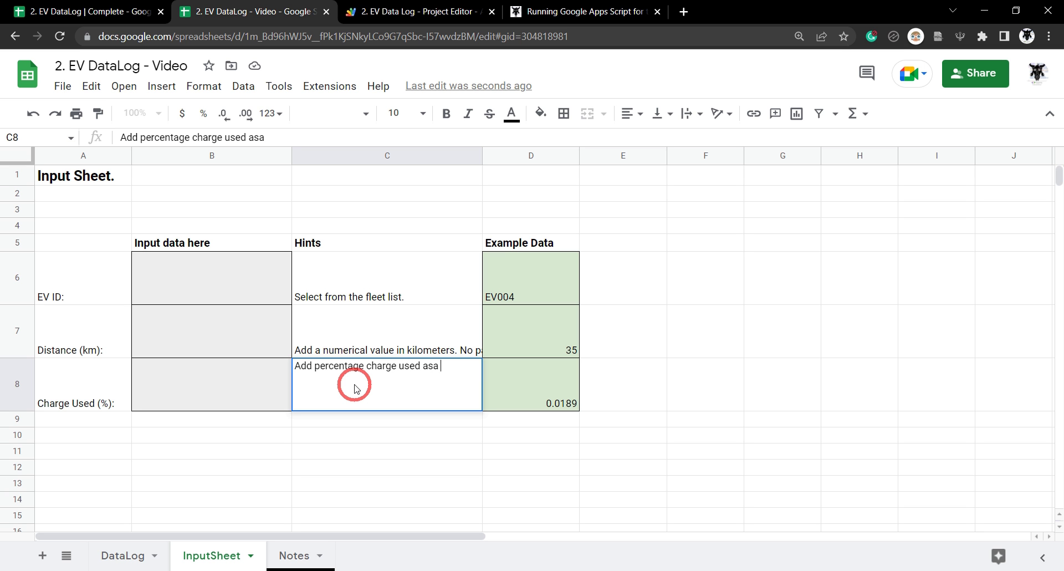
pyautogui.press('BackSpace')
pyautogui.press('BackSpace')
pyautogui.write(' a decimp')
pyautogui.press('BackSpace')
pyautogui.write('al value.')
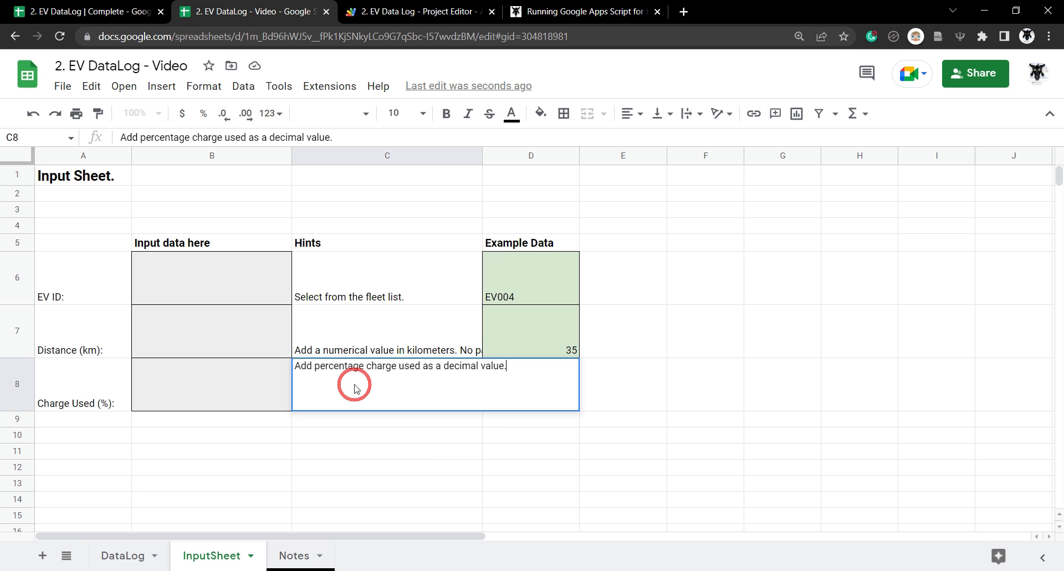
pyautogui.press('Return')
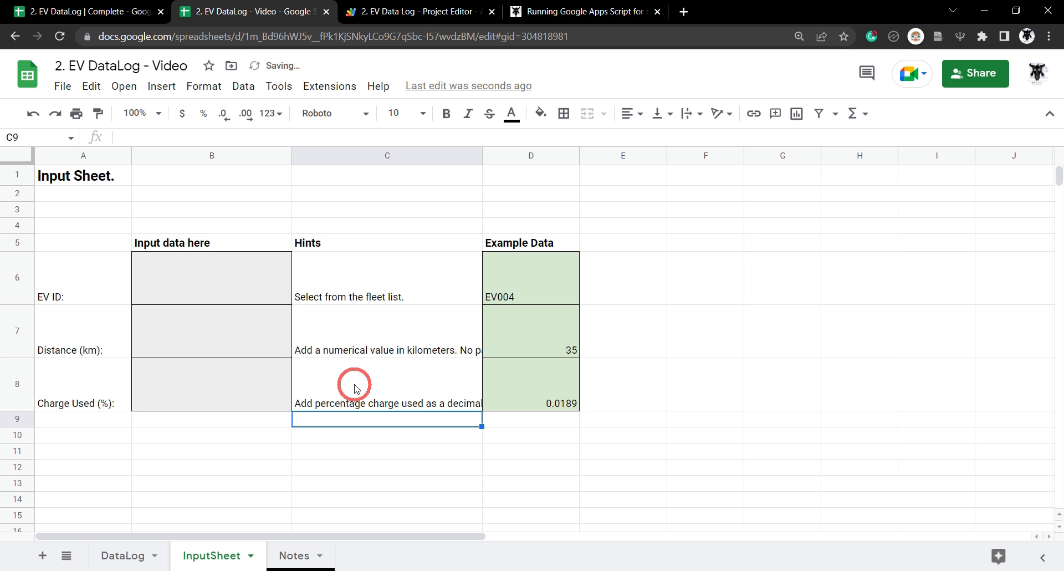
# Wrap the text of the hints in C6:C8 and make them italic
pyautogui.click(383, 280)
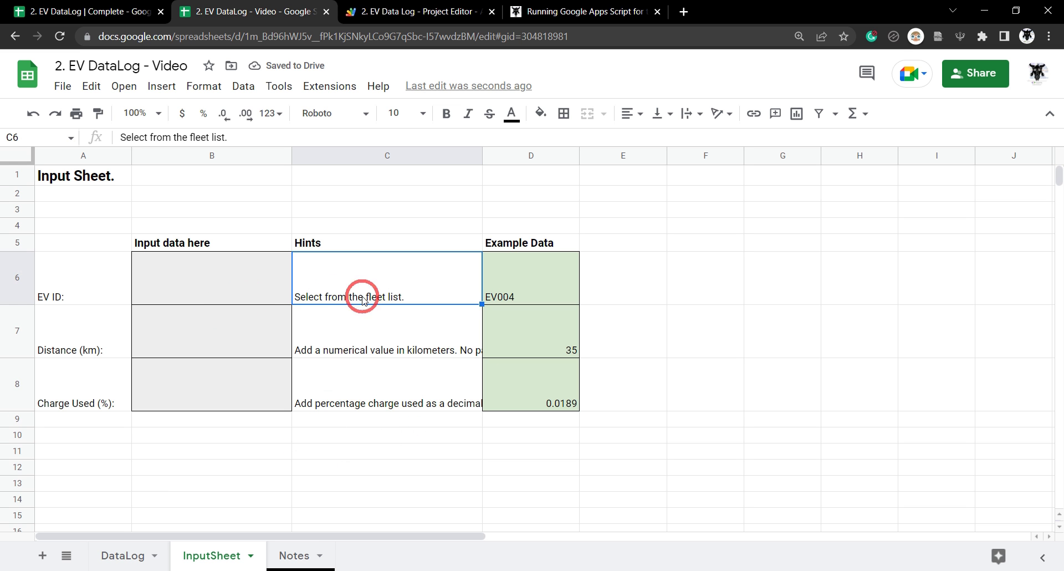
pyautogui.keyDown('shift'); pyautogui.click(388, 403); pyautogui.keyUp('shift')
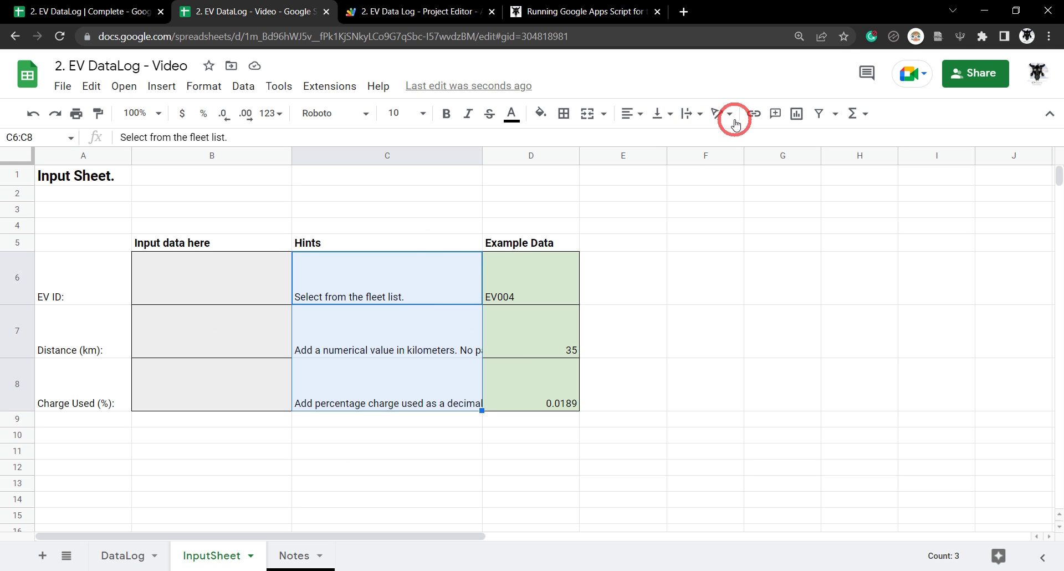
pyautogui.click(687, 126)
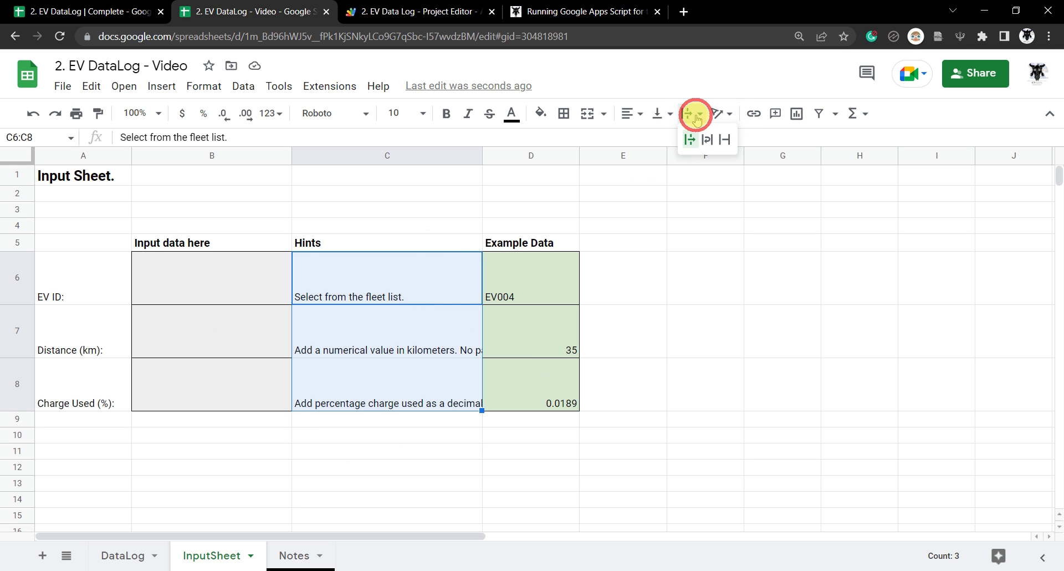
pyautogui.click(703, 143)
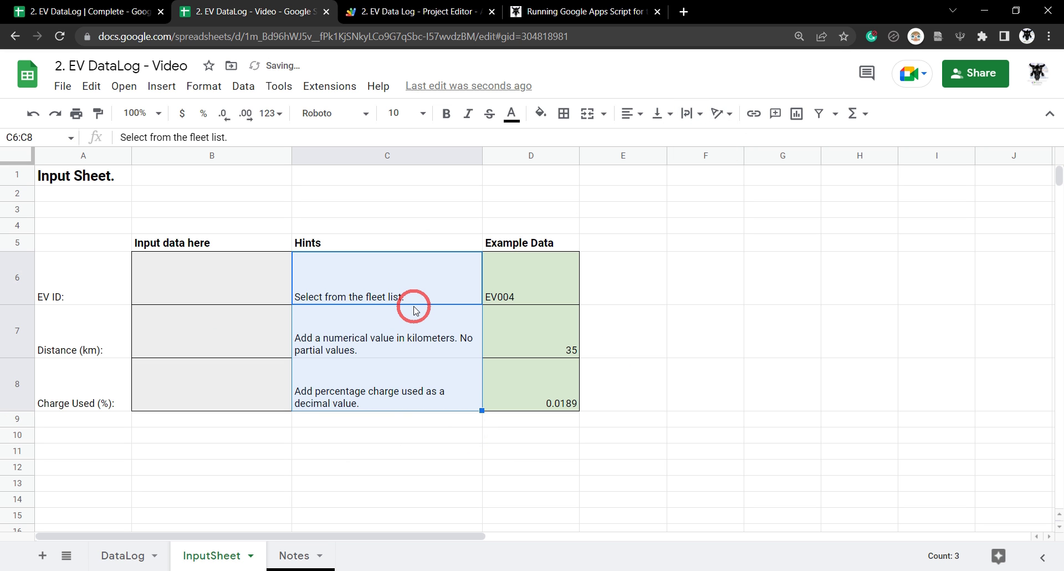
pyautogui.hotkey('ctrl', 'i')
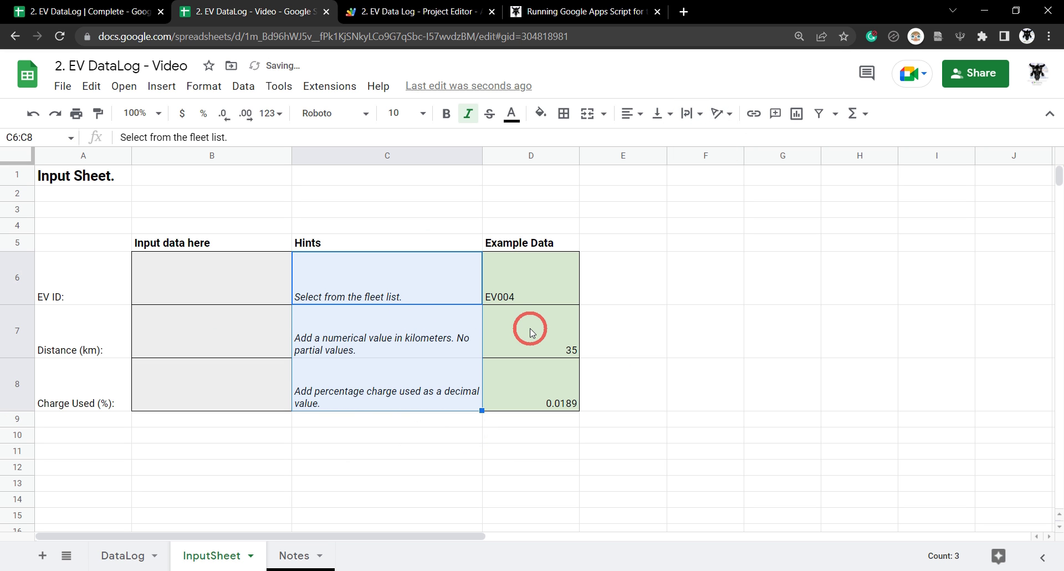
pyautogui.click(364, 420)
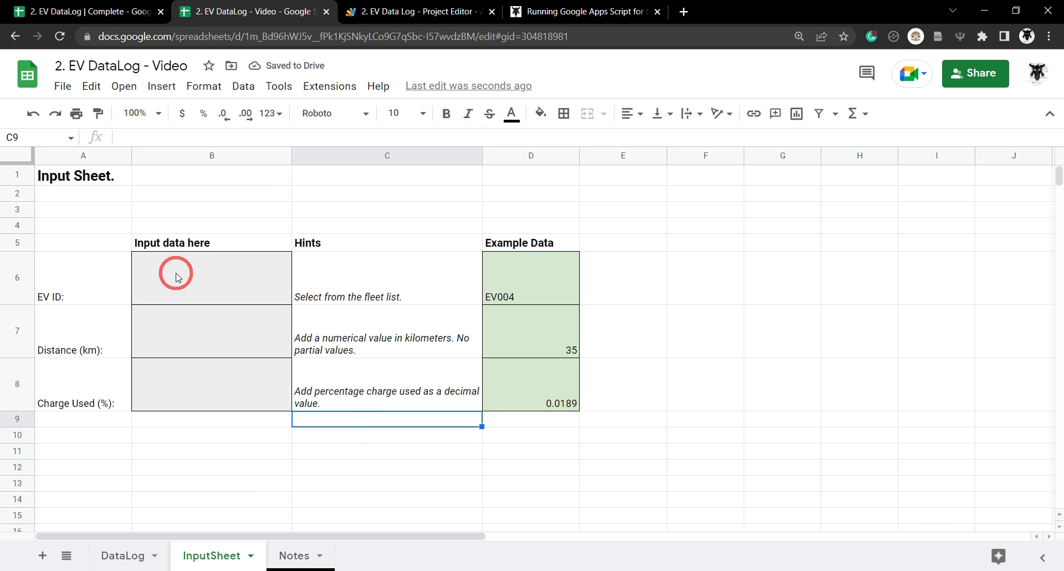
# Make the row labels in A6:A8 bold and set their font size to 11
pyautogui.click(93, 288)
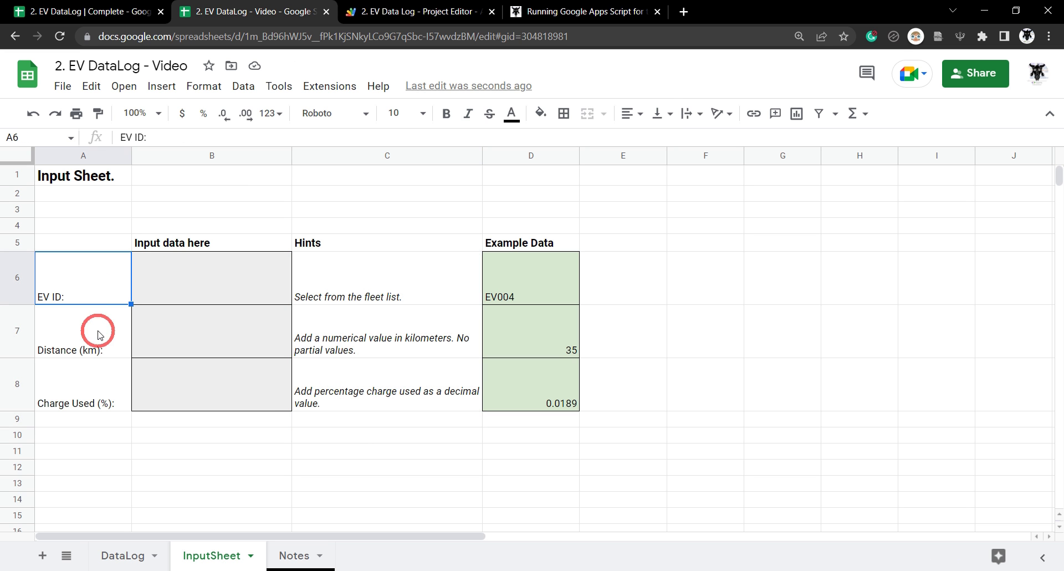
pyautogui.keyDown('shift'); pyautogui.click(101, 400); pyautogui.keyUp('shift')
pyautogui.hotkey('ctrl', 'b')
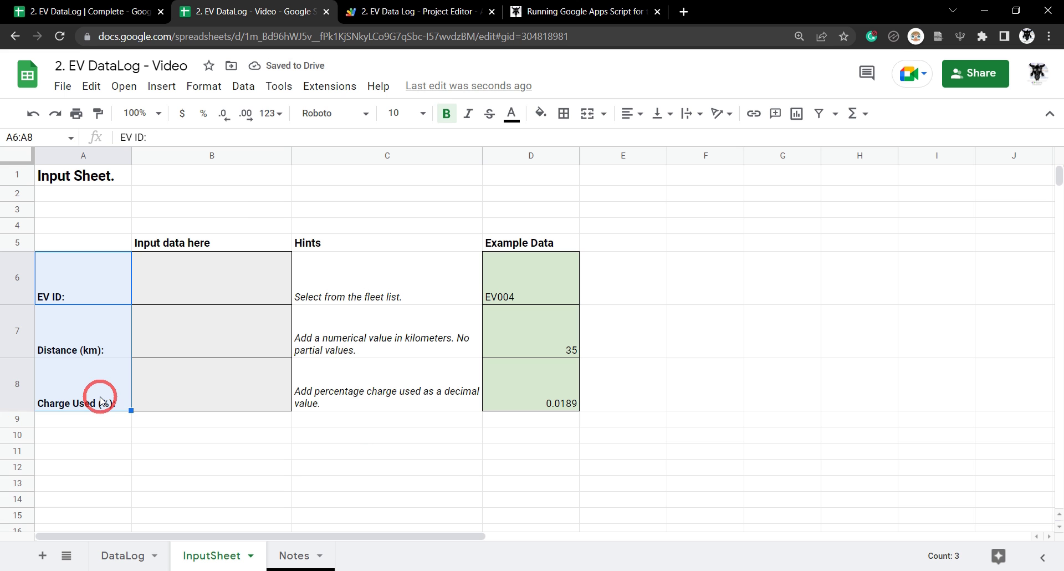
pyautogui.click(423, 113)
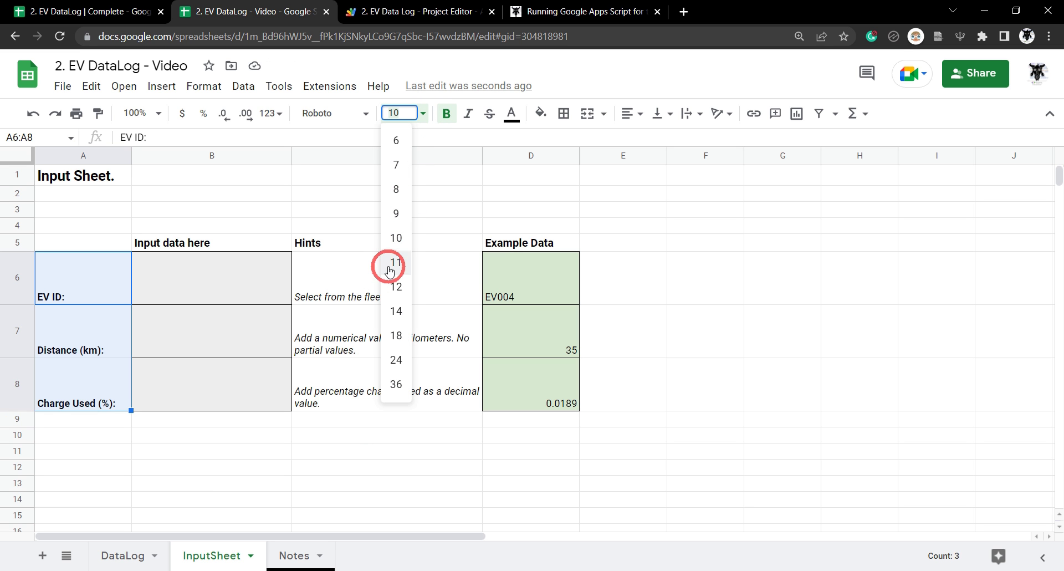
pyautogui.click(396, 263)
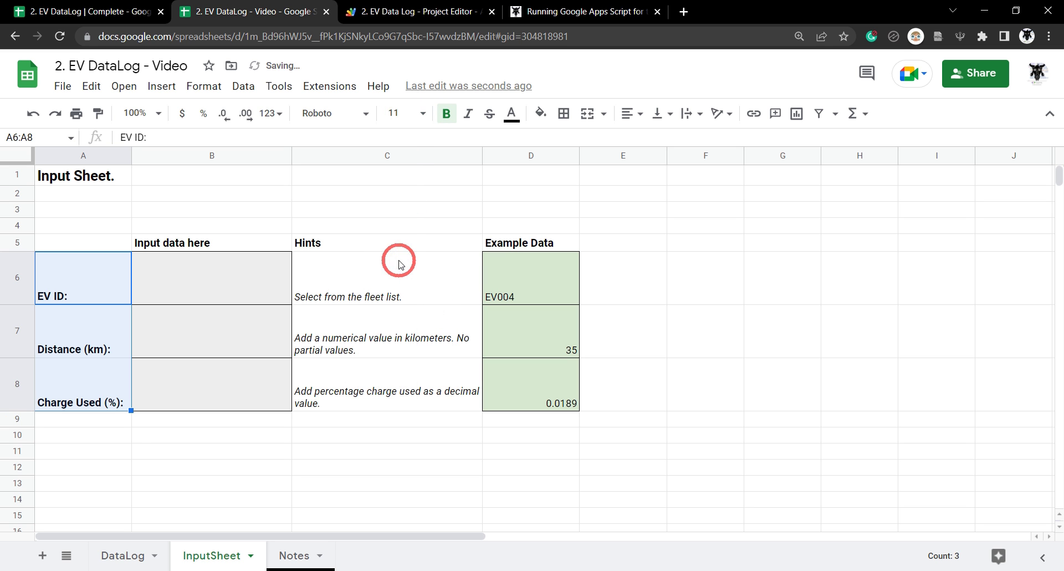
pyautogui.click(152, 436)
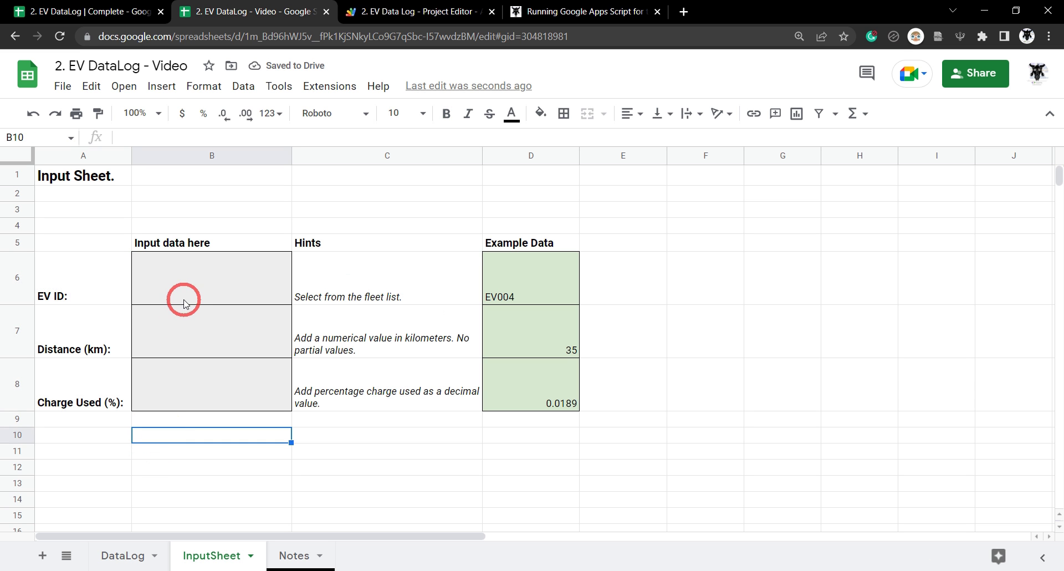
# Set the font size of the input cells B6:B8 and the example data cells D6:D8 to 11
pyautogui.click(88, 288)
pyautogui.click(225, 293)
pyautogui.keyDown('shift'); pyautogui.click(237, 397); pyautogui.keyUp('shift')
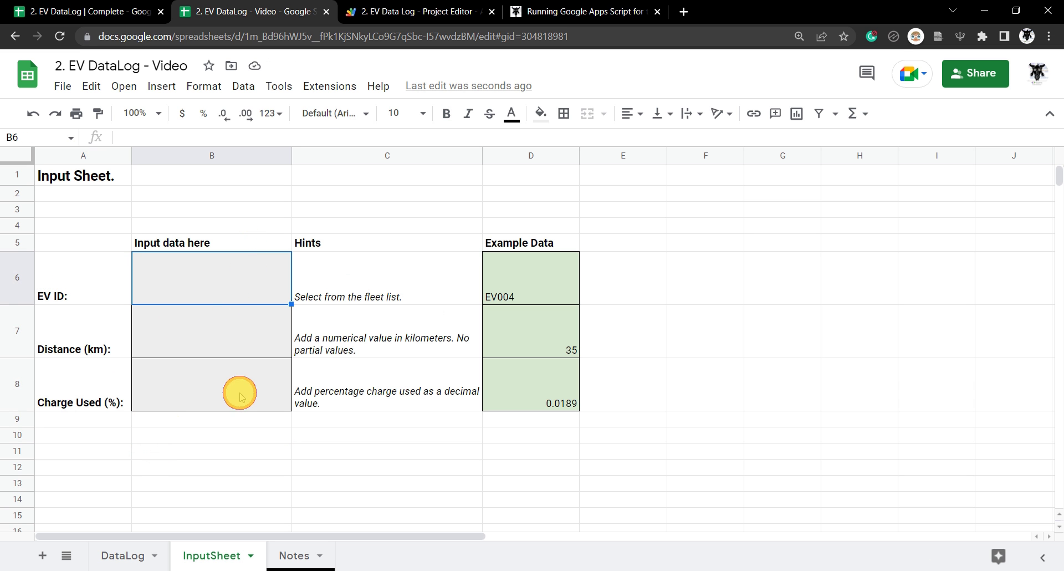
pyautogui.click(551, 290)
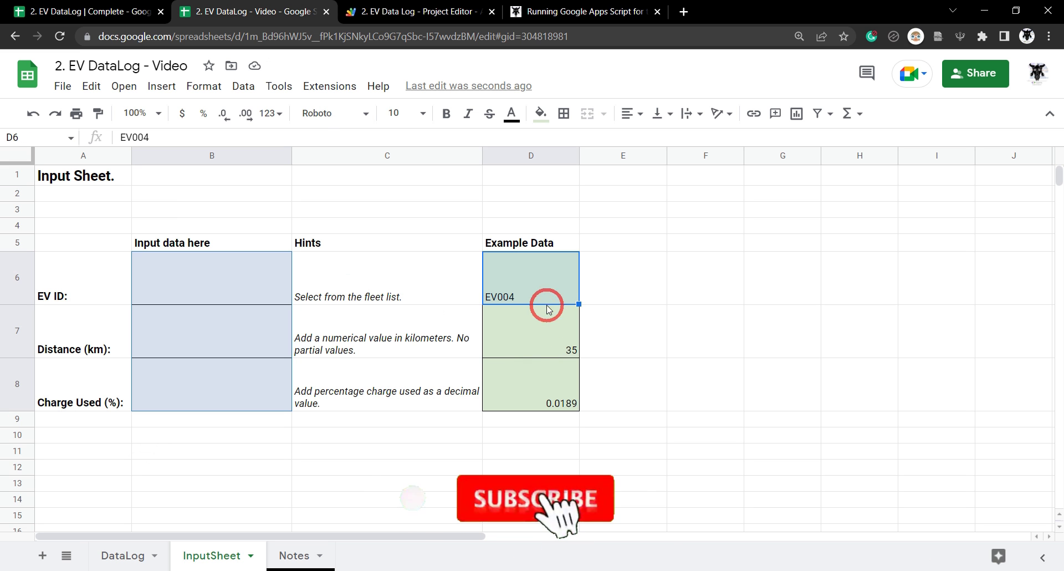
pyautogui.keyDown('shift'); pyautogui.click(534, 338); pyautogui.keyUp('shift')
pyautogui.keyDown('shift'); pyautogui.click(519, 402); pyautogui.keyUp('shift')
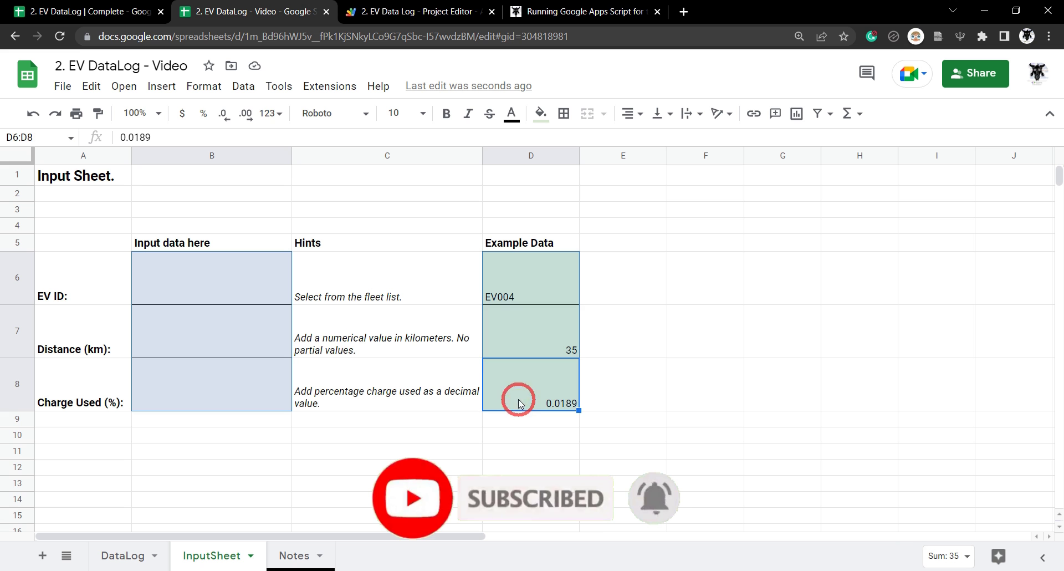
pyautogui.click(429, 117)
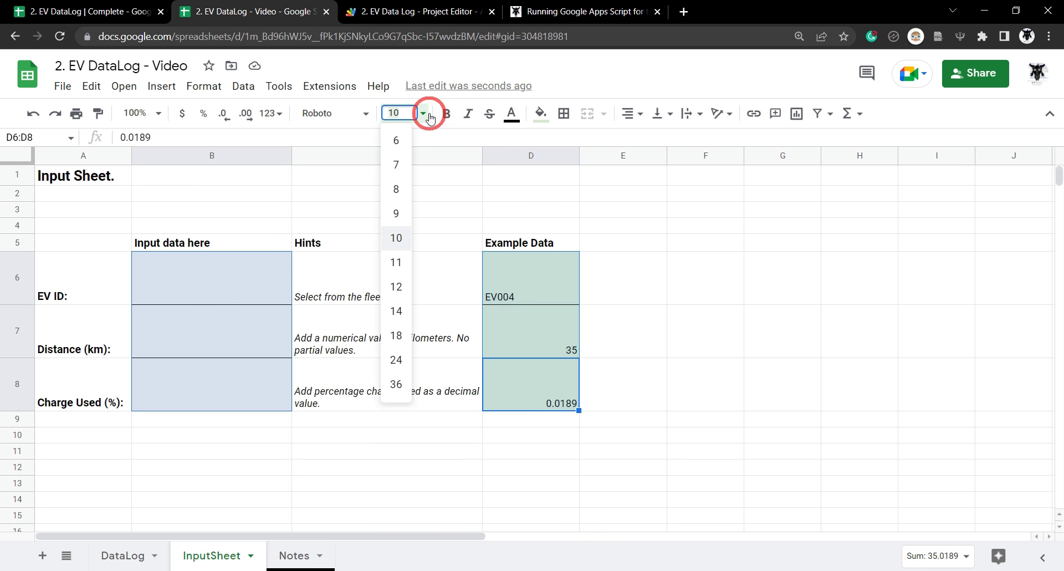
pyautogui.click(401, 264)
# Right-align the row labels in A6:A8
pyautogui.press('Home')
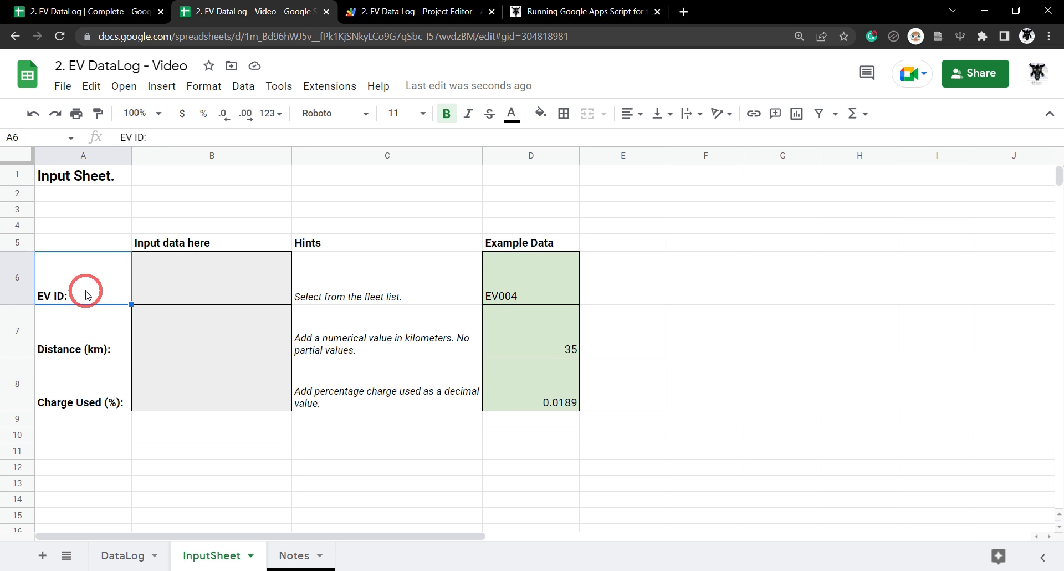
pyautogui.keyDown('shift'); pyautogui.click(82, 390); pyautogui.keyUp('shift')
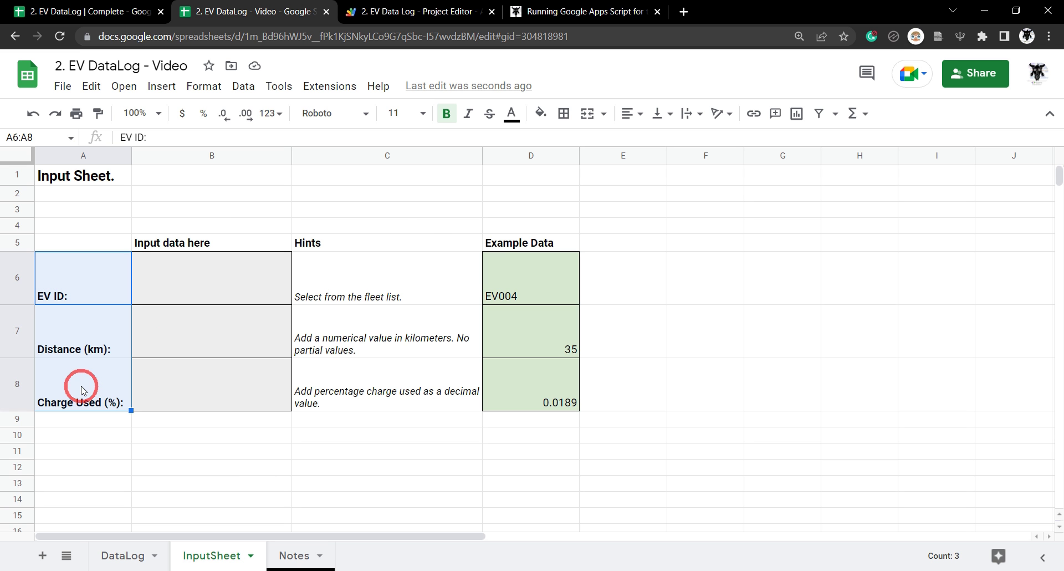
pyautogui.click(635, 116)
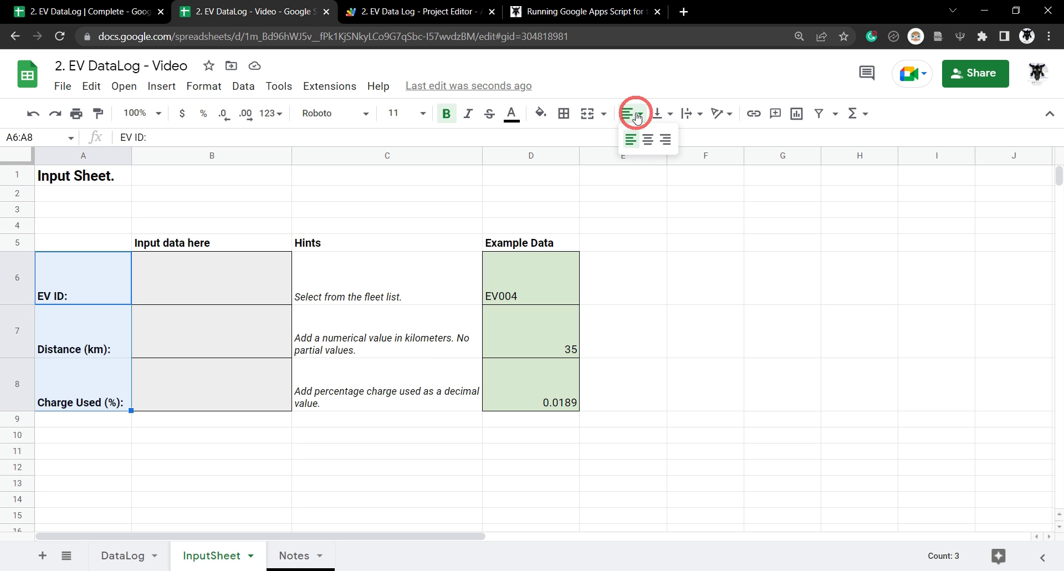
pyautogui.click(663, 138)
# Center the input cells B6:B8 and the example data cells D6:D8 horizontally
pyautogui.click(245, 282)
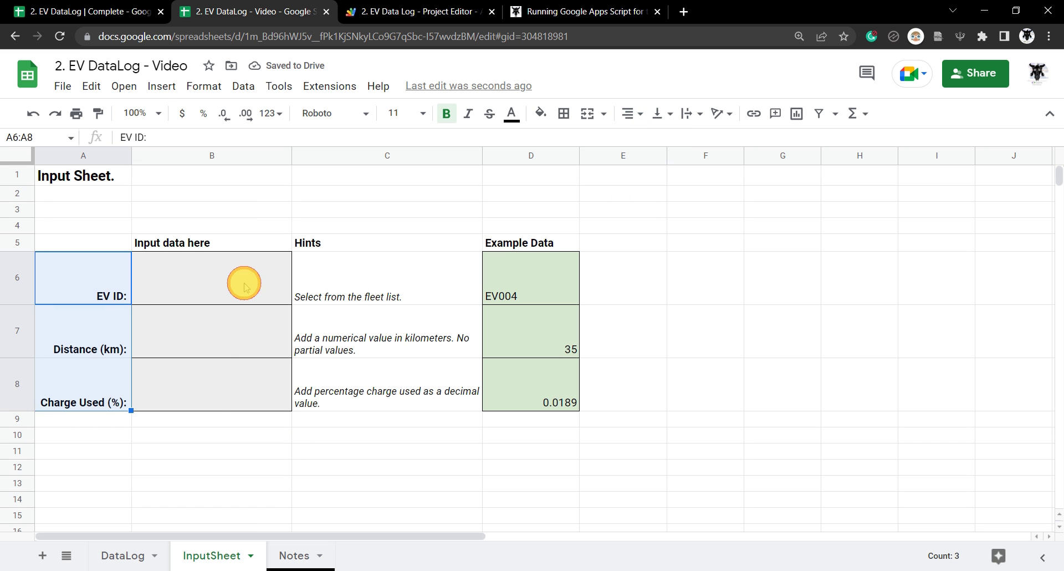
pyautogui.keyDown('shift'); pyautogui.click(219, 382); pyautogui.keyUp('shift')
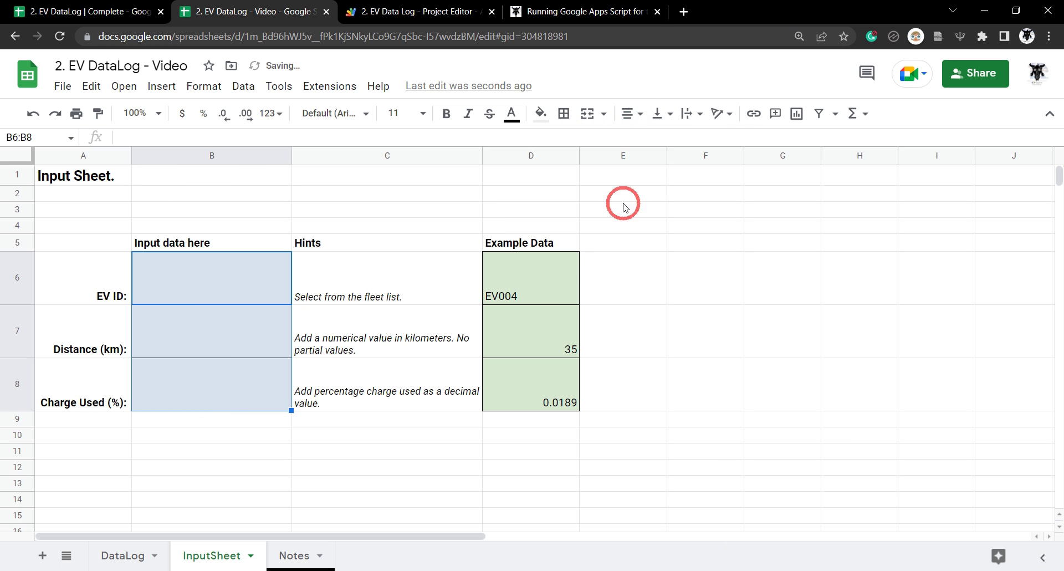
pyautogui.click(533, 274)
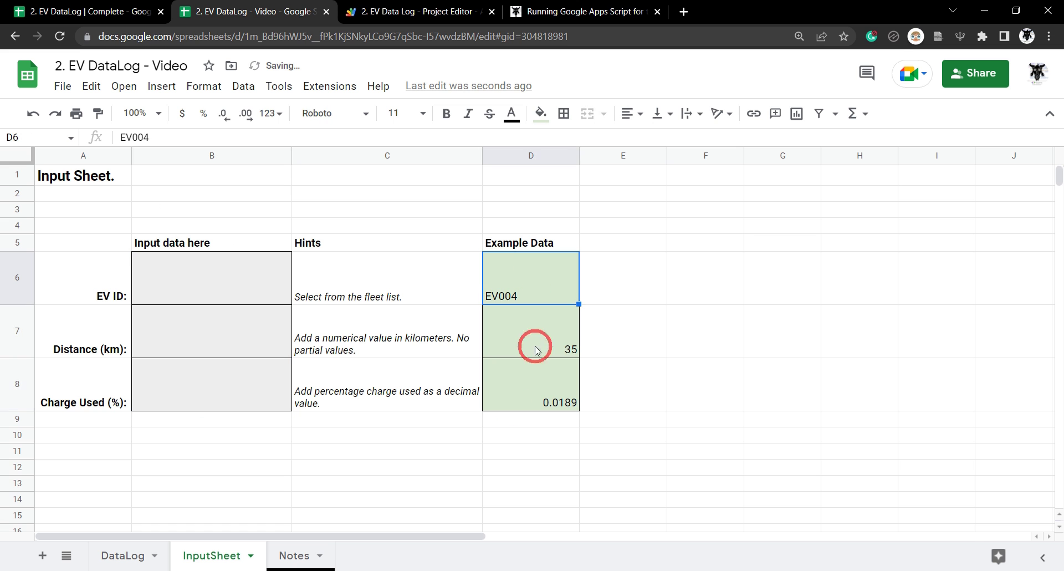
pyautogui.keyDown('shift'); pyautogui.click(530, 396); pyautogui.keyUp('shift')
pyautogui.click(628, 113)
pyautogui.click(645, 136)
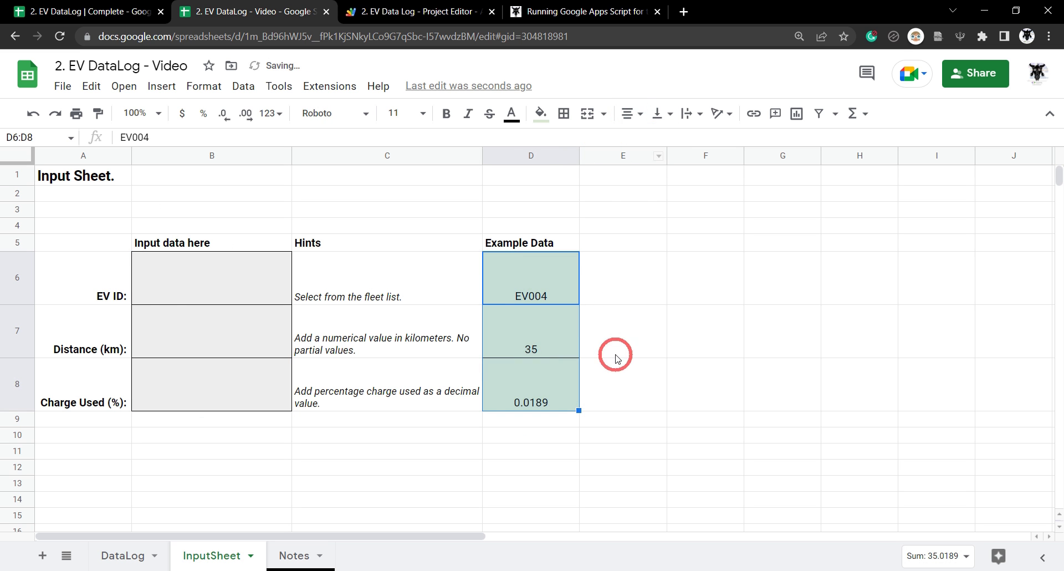
pyautogui.click(616, 357)
pyautogui.click(141, 436)
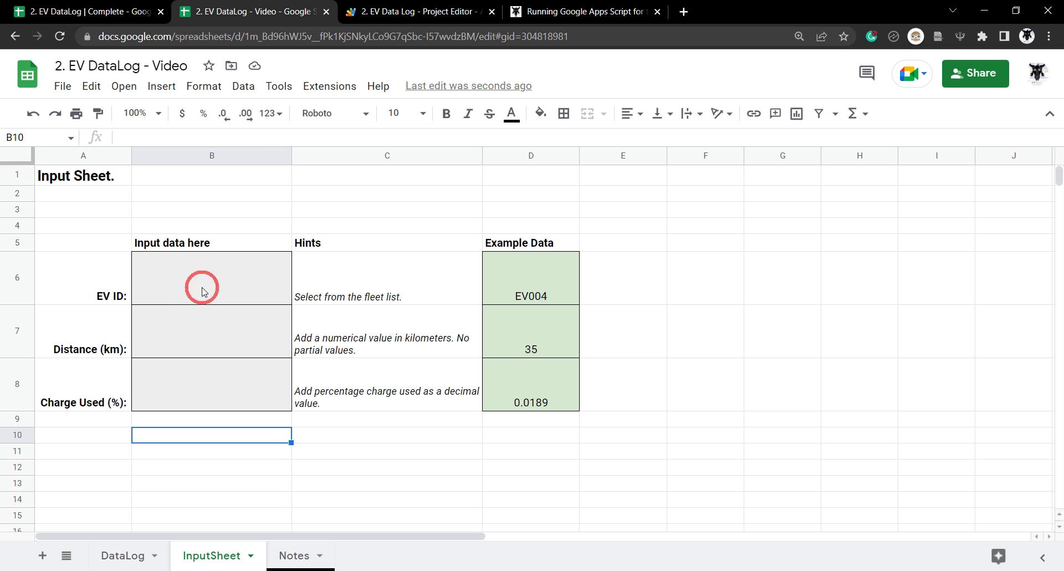
# Merge A2:E2 with italic formatting and copy that format to A3:E3
pyautogui.click(104, 195)
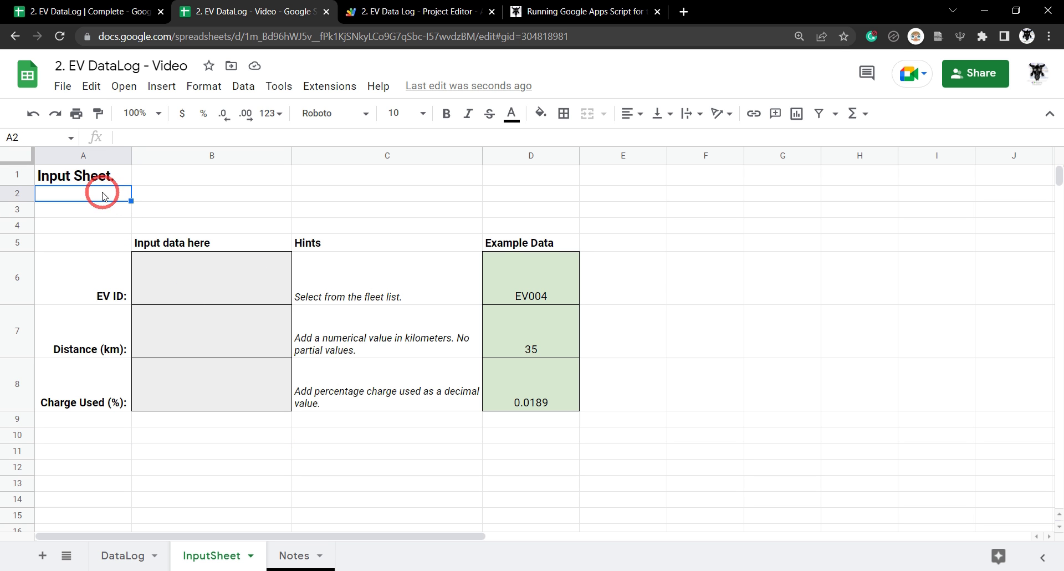
pyautogui.keyDown('shift'); pyautogui.click(638, 197); pyautogui.keyUp('shift')
pyautogui.click(594, 118)
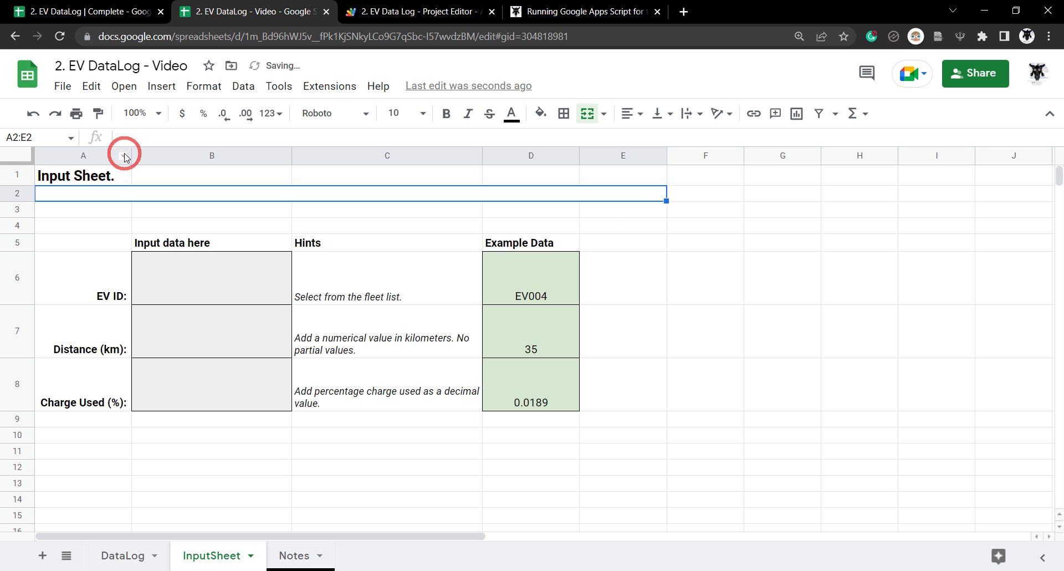
pyautogui.hotkey('ctrl', 'i')
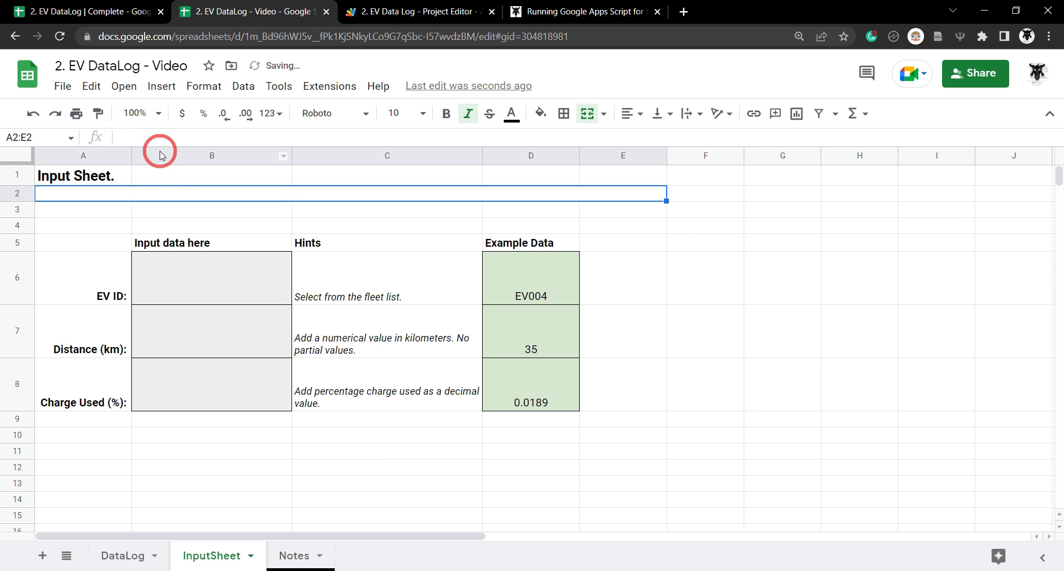
pyautogui.click(103, 113)
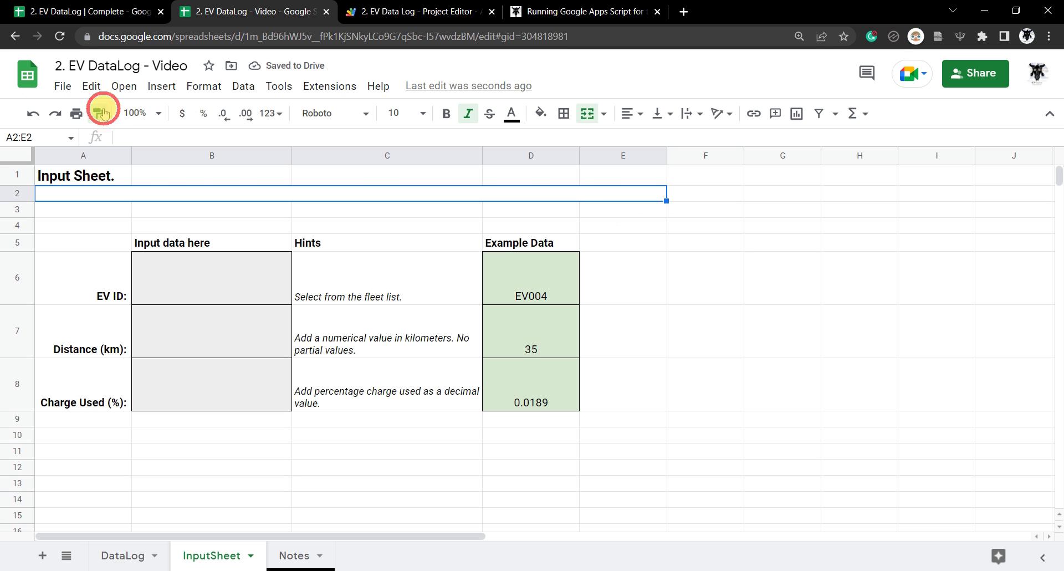
pyautogui.click(72, 216)
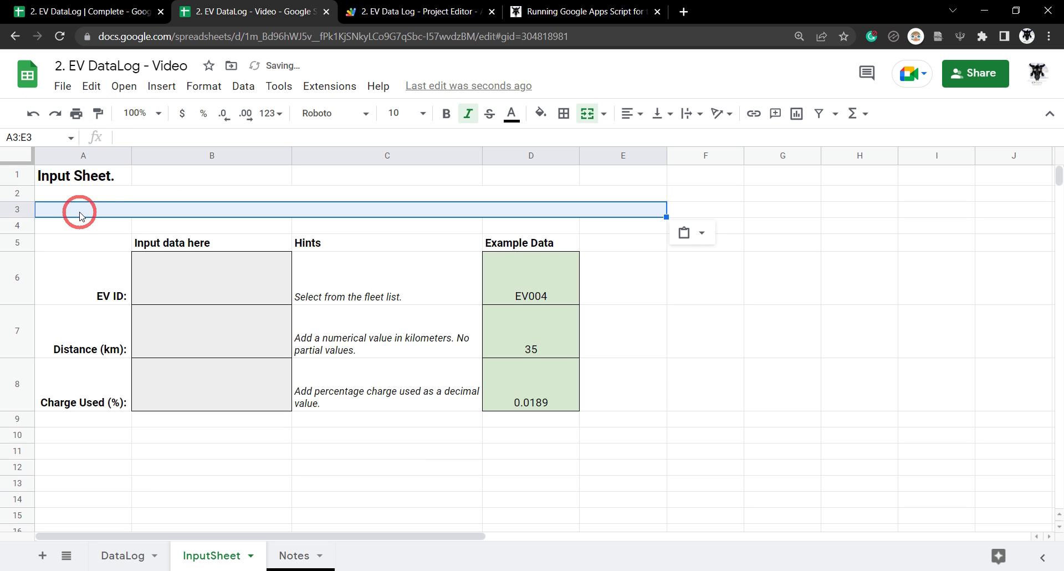
# Enter the instruction "Fill out the details below in range B5:B8 and then click the submit button." in A2, with B5:B8 in bold
pyautogui.click(105, 195)
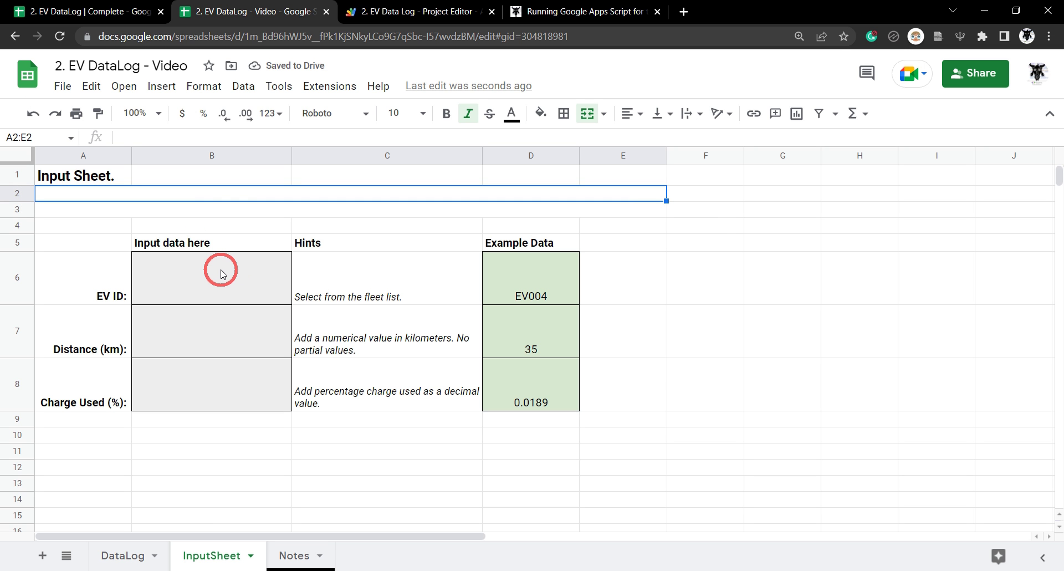
pyautogui.write('Fill out the details ')
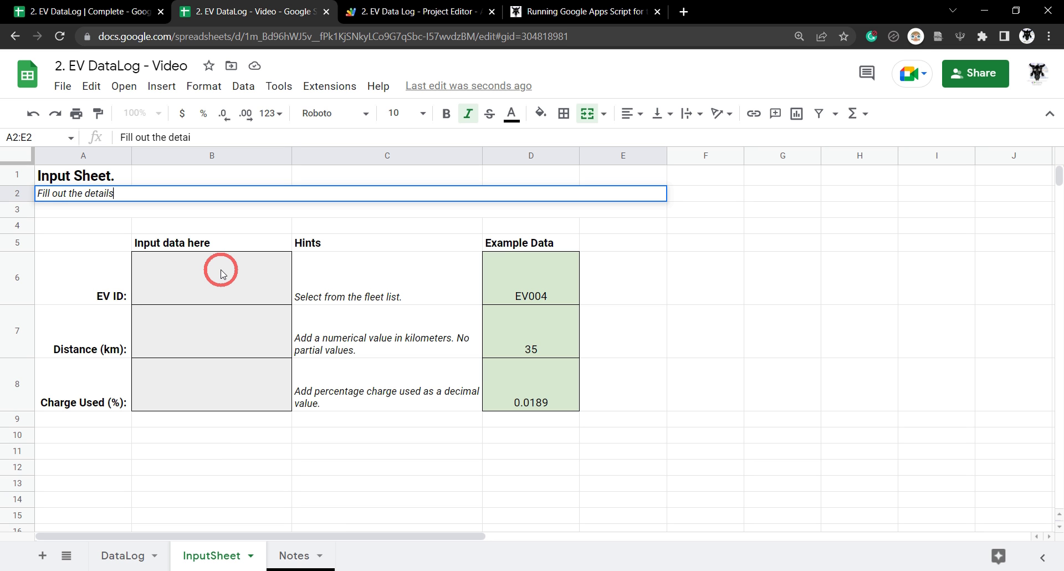
pyautogui.write('below in range')
pyautogui.hotkey('ctrl', 'b')
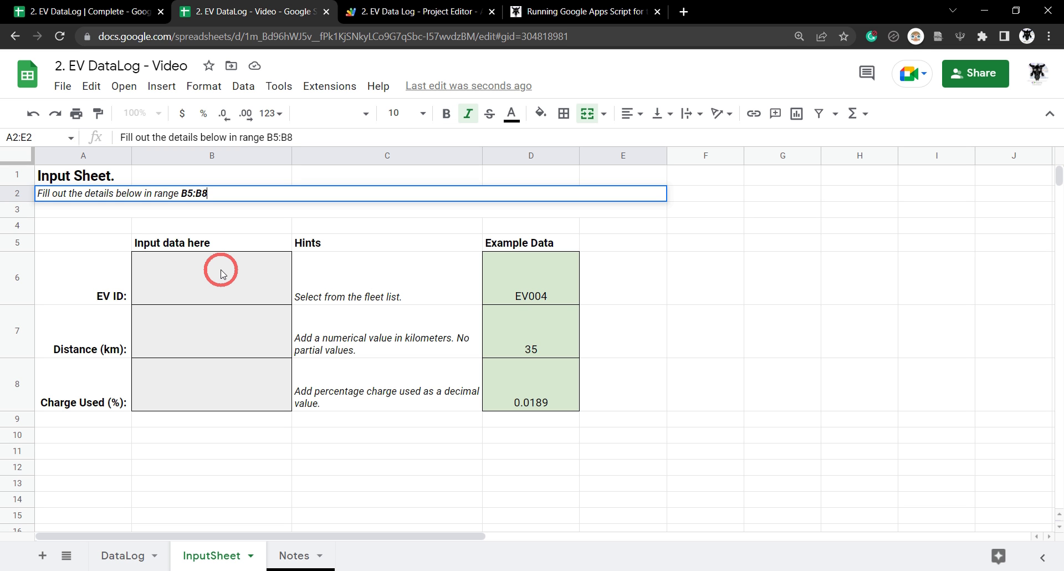
pyautogui.write('and then click the submit button.')
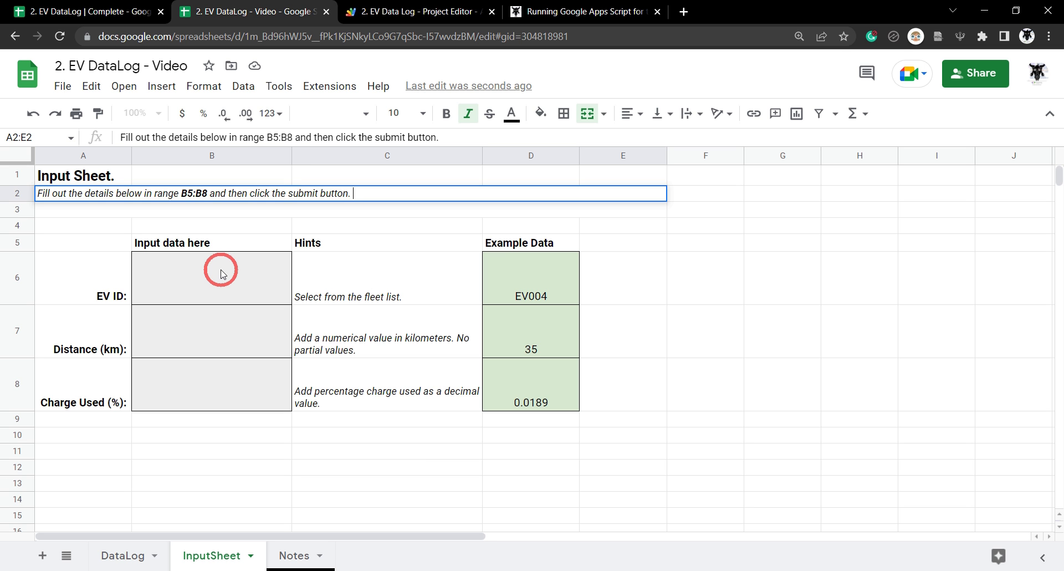
pyautogui.press('Return')
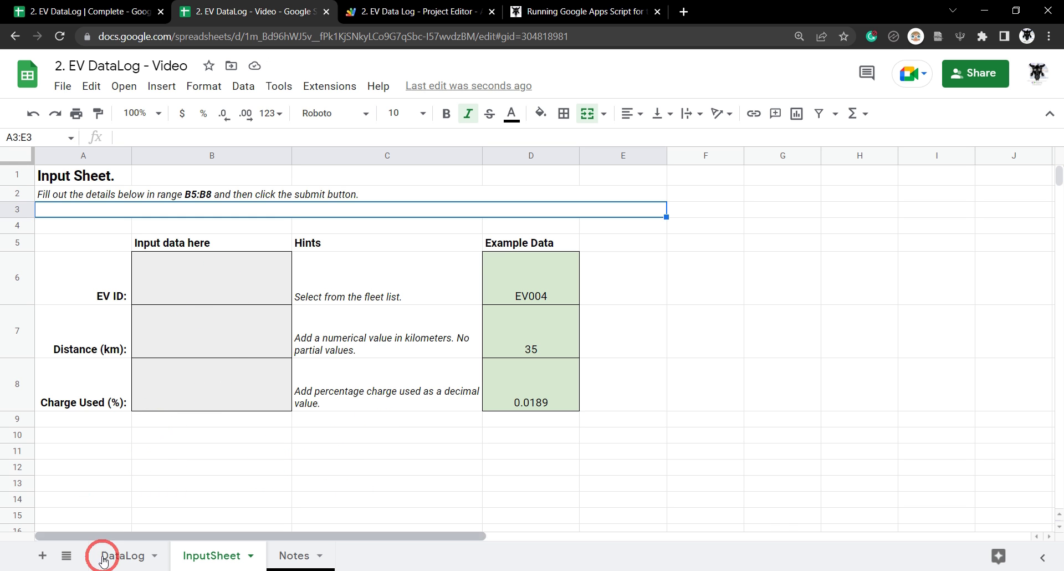
# Begin the A3 note: "If you are submitting a log for the first time, you will need to authorise the script by clicking the button below and"
pyautogui.click(124, 567)
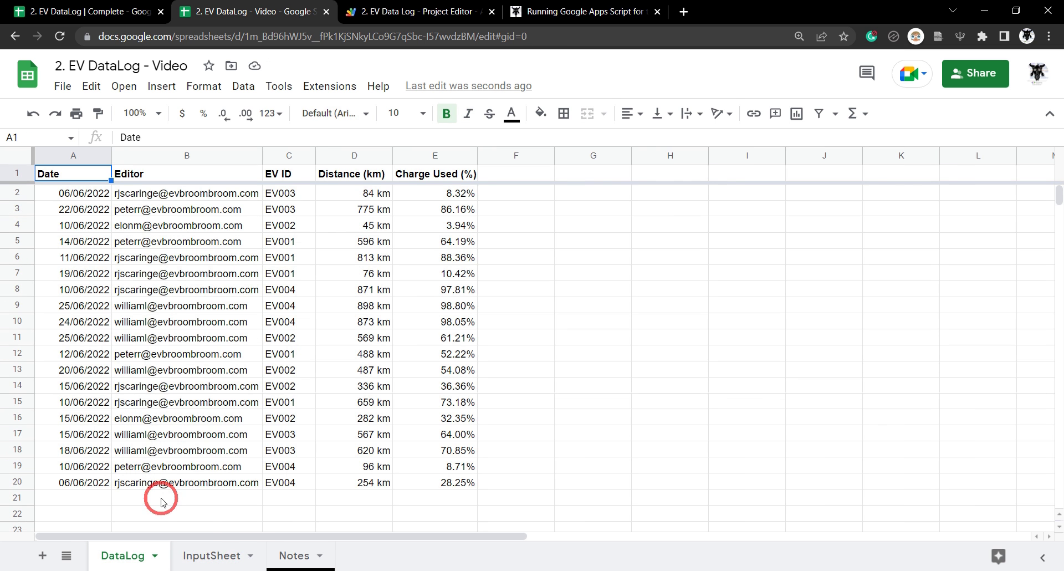
pyautogui.click(232, 556)
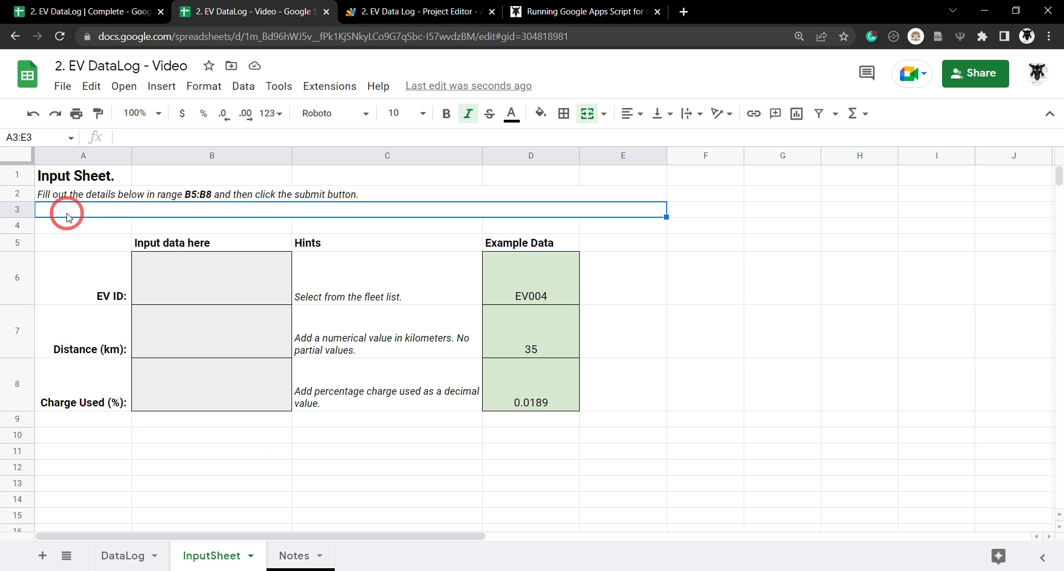
pyautogui.write('If you are submitting a log for the first time')
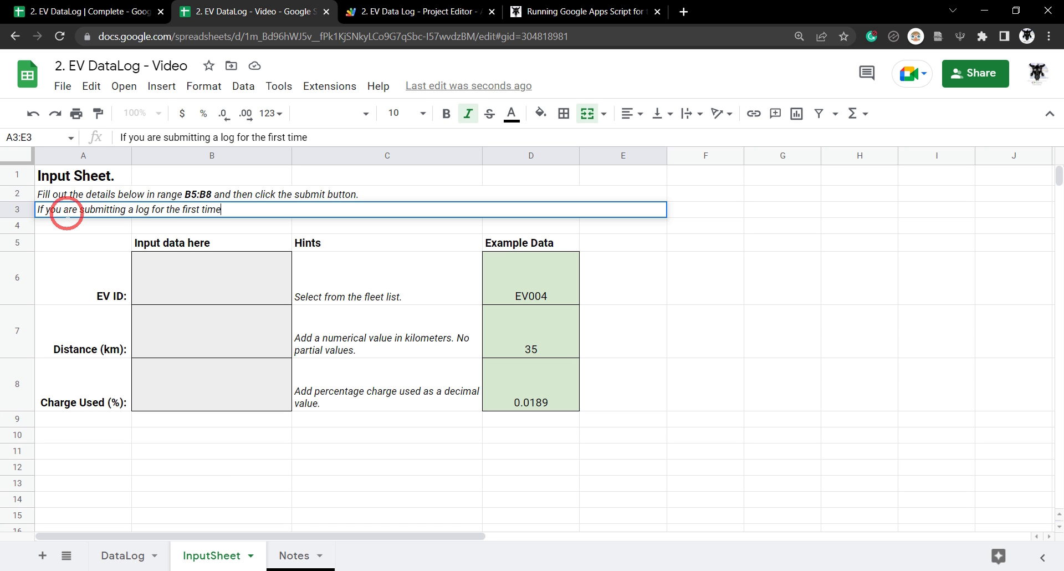
pyautogui.write(', you will need')
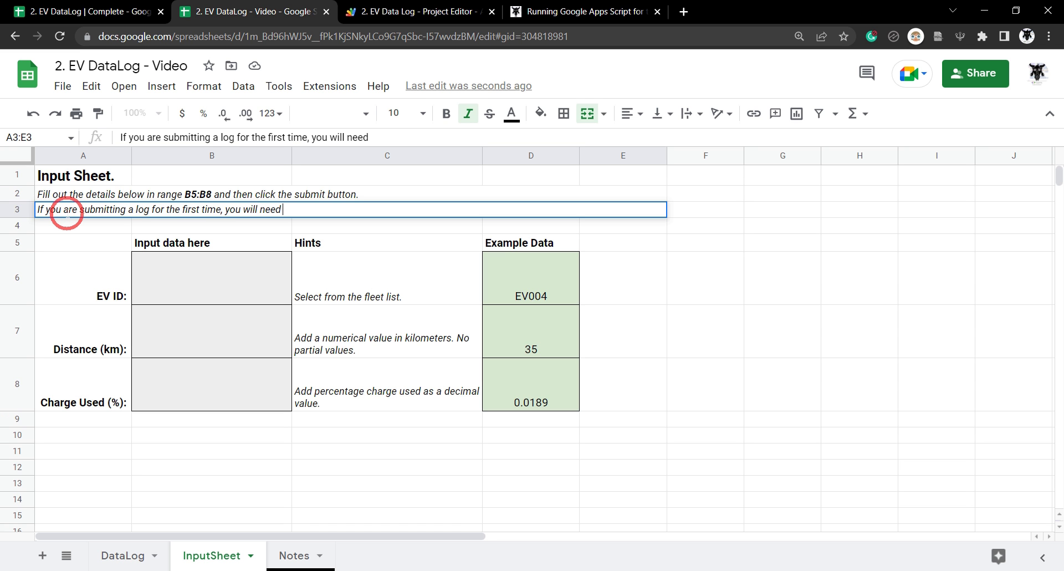
pyautogui.write(' to authorise the s')
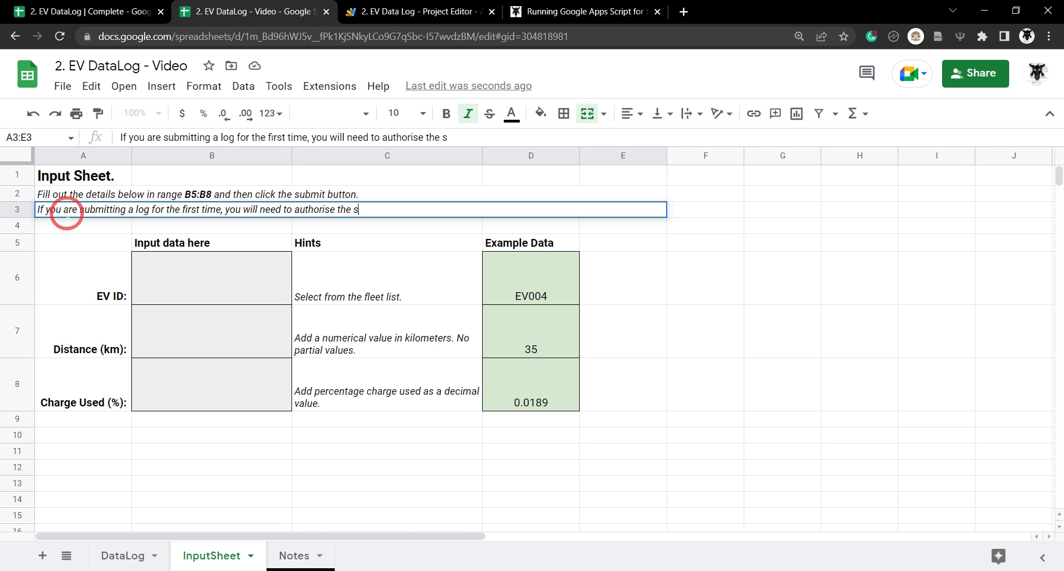
pyautogui.write('cript by clicking the button below and')
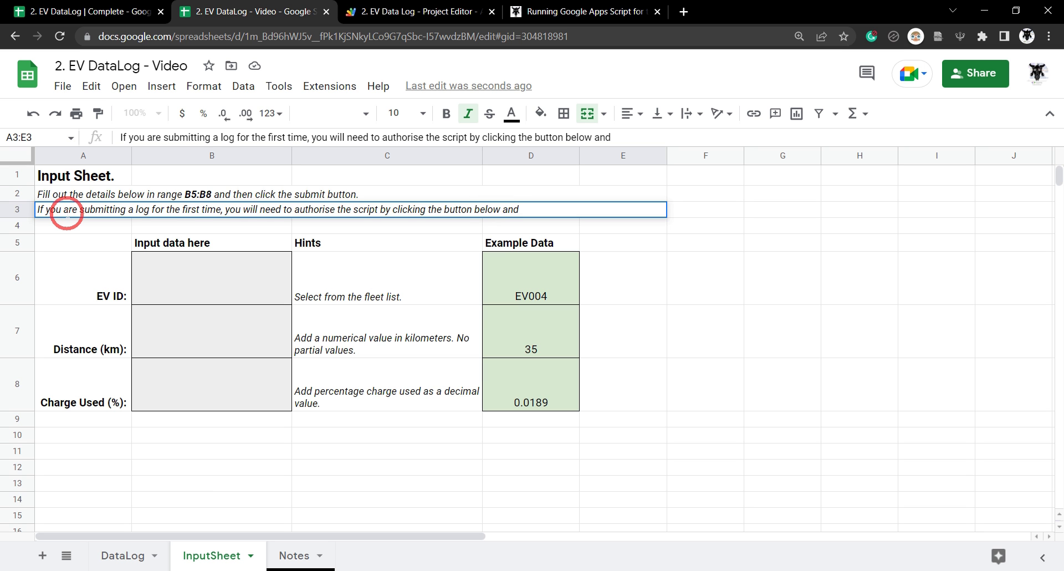
# Continue the A3 note with "completing authorisation and then clicking the button a second time to submit the data."
pyautogui.write('ting authorisation an')
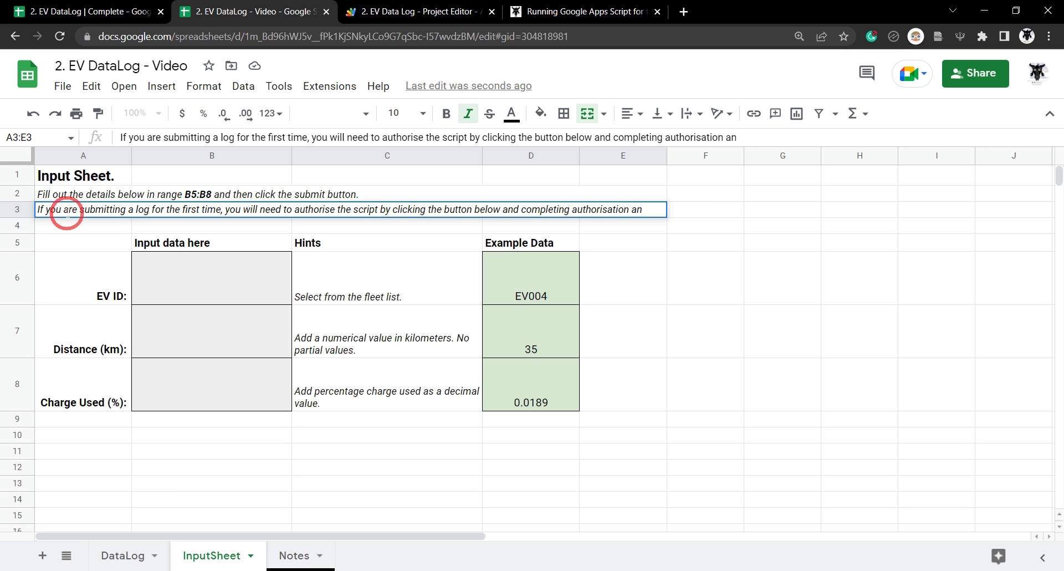
pyautogui.write('d then clicking the button a second time to')
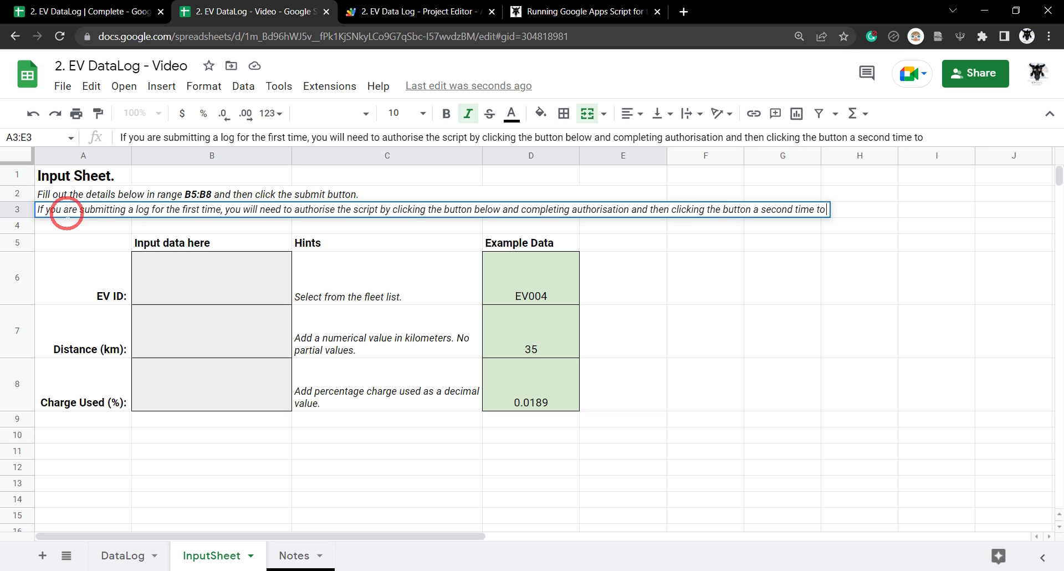
pyautogui.write(' submit hte d')
pyautogui.press('BackSpace')
pyautogui.write('the ddat')
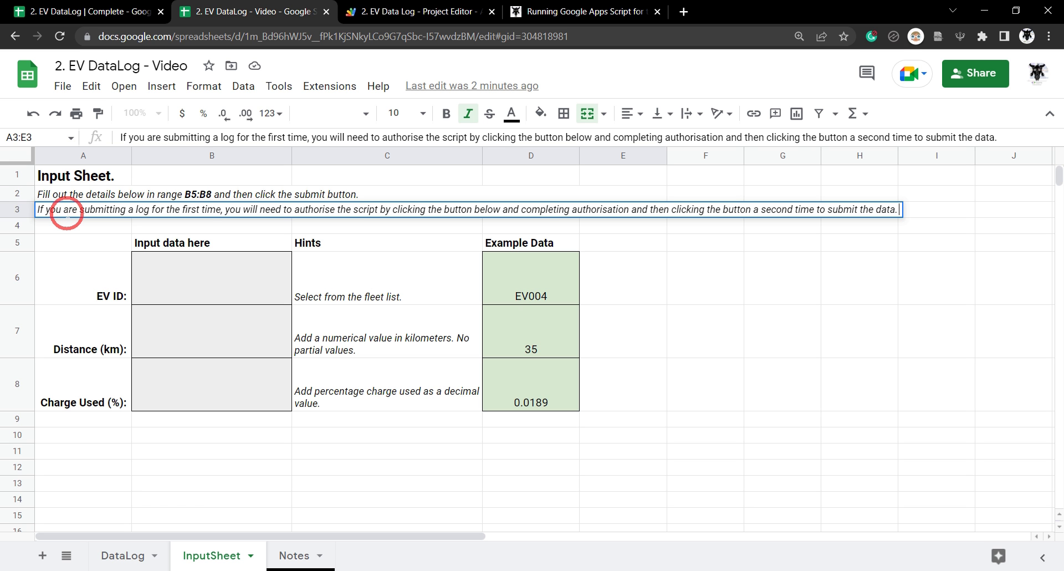
# End the A3 note with "Learn more here." and wrap its text within the merged cell
pyautogui.write('Learn')
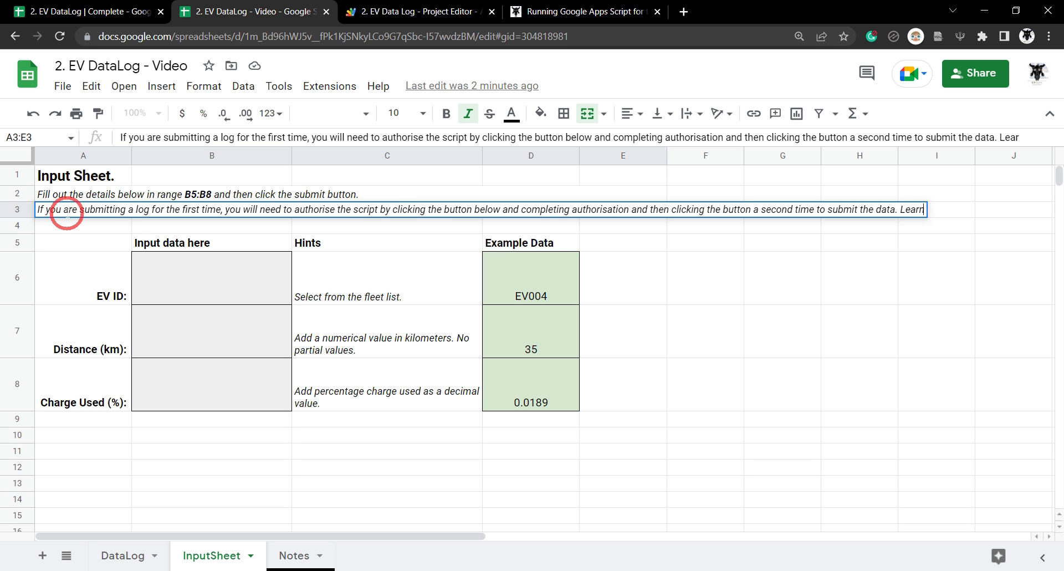
pyautogui.write(' more here')
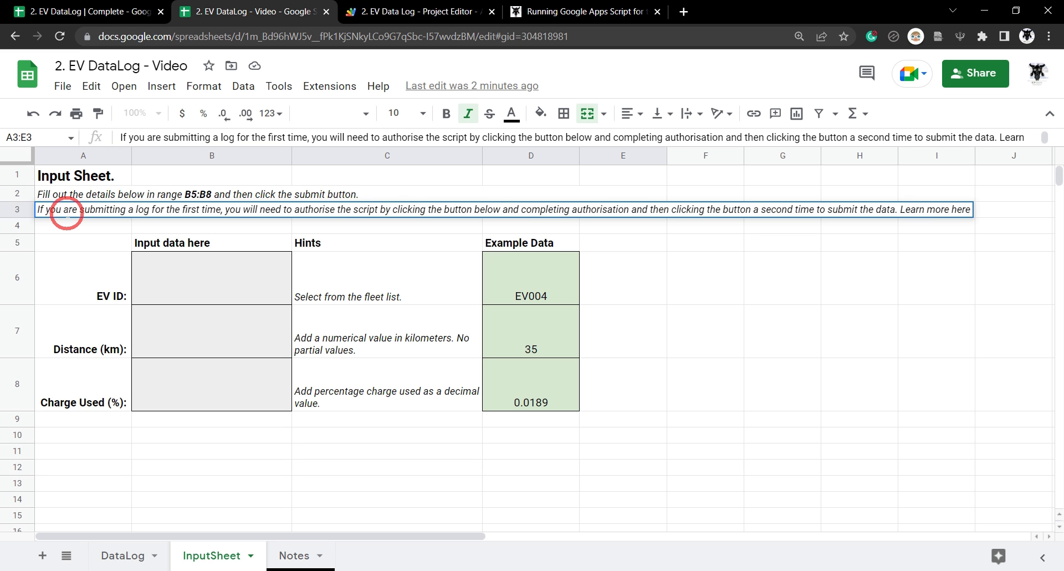
pyautogui.press('Return')
pyautogui.click(693, 119)
pyautogui.click(703, 136)
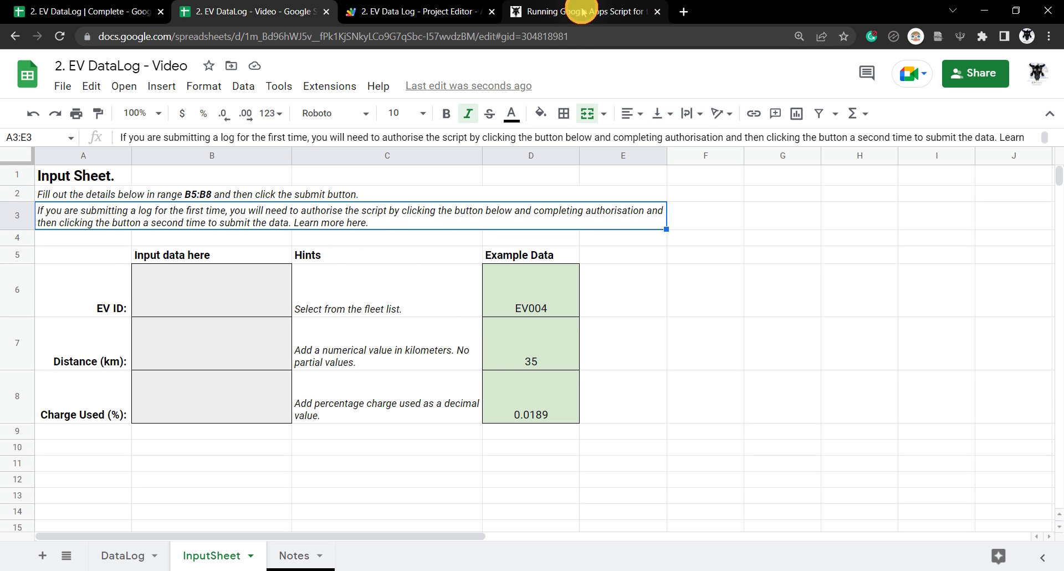
# Switch to the Yagisanatode article on running Google Apps Script for the first time, copy its web address and skim the page
pyautogui.click(604, 11)
pyautogui.click(724, 35)
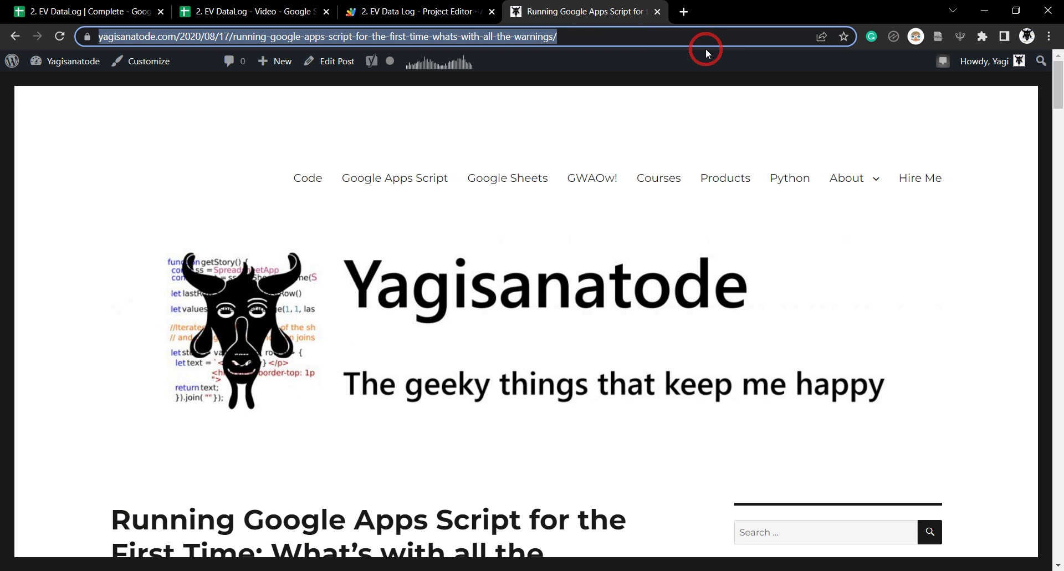
pyautogui.scroll(-10, 493, 340)
pyautogui.scroll(-13, 495, 342)
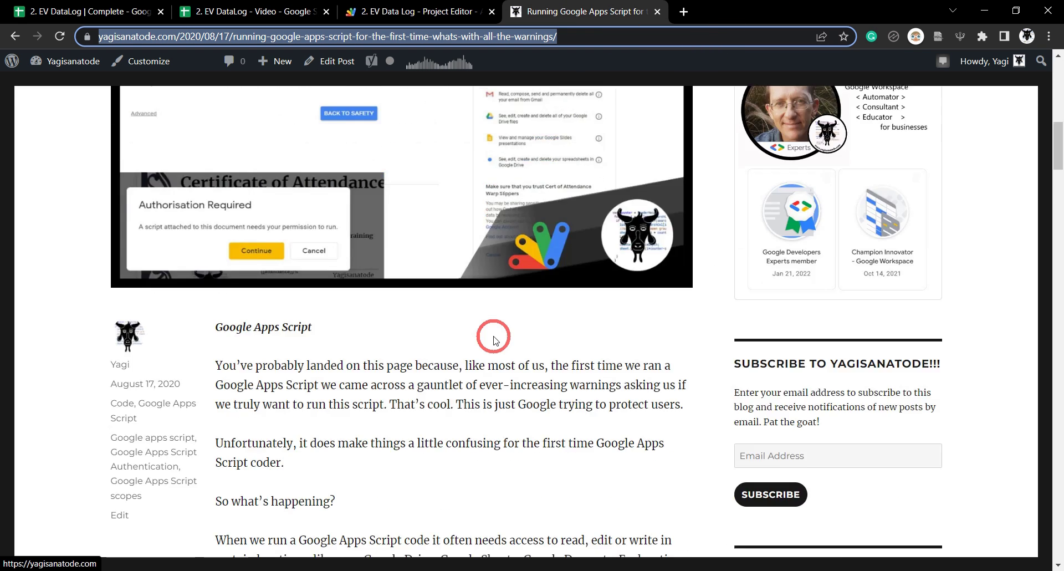
pyautogui.scroll(7, 444, 286)
pyautogui.scroll(-14, 444, 286)
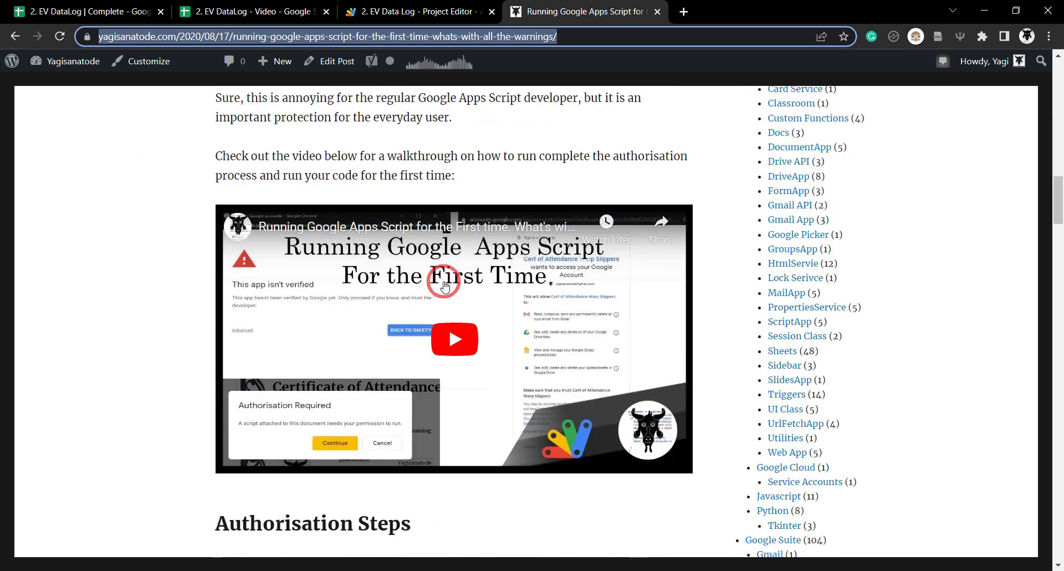
pyautogui.scroll(12, 444, 286)
# Back in the InputSheet, link the "Learn more here" text in the A3 note to the copied article address
pyautogui.click(286, 11)
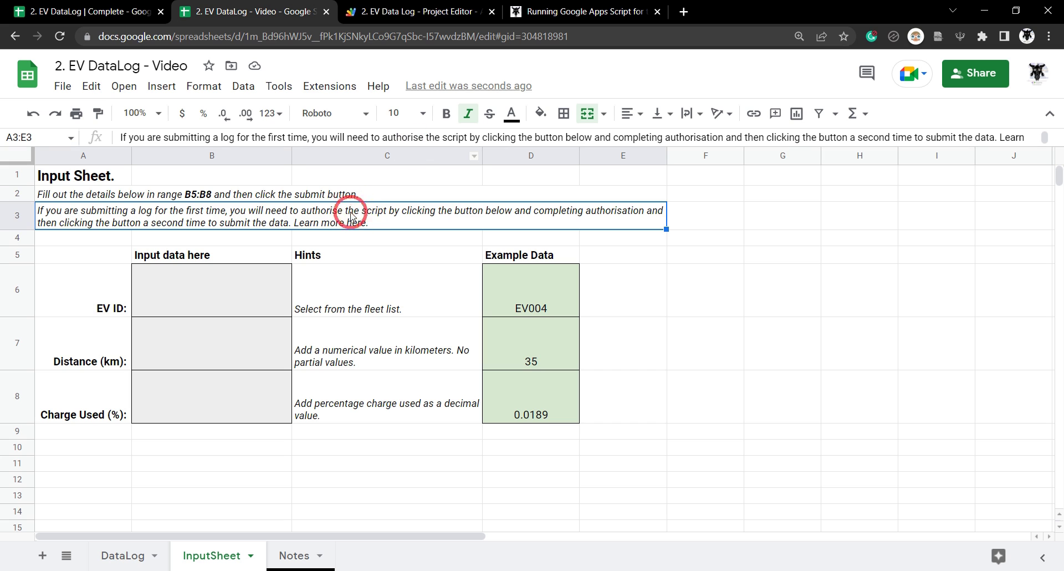
pyautogui.click(344, 137)
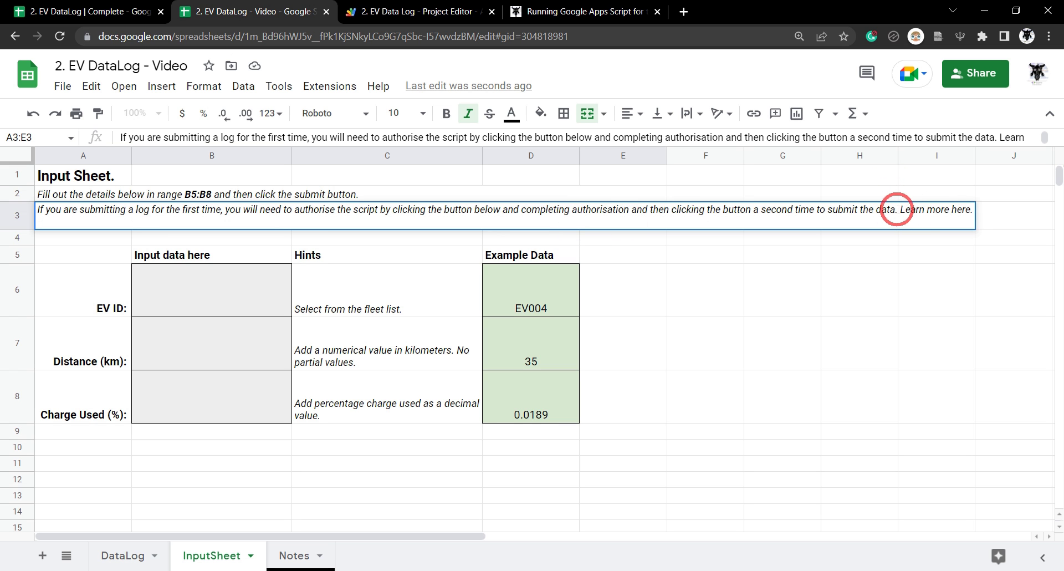
pyautogui.moveTo(899, 210); pyautogui.dragTo(964, 204)
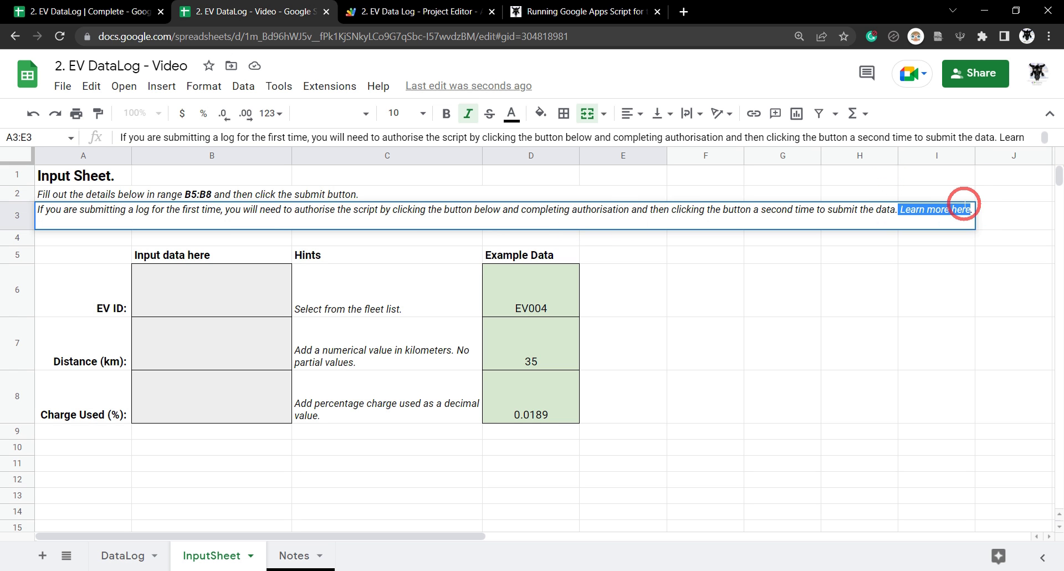
pyautogui.hotkey('ctrl', 'k')
pyautogui.hotkey('ctrl', 'v')
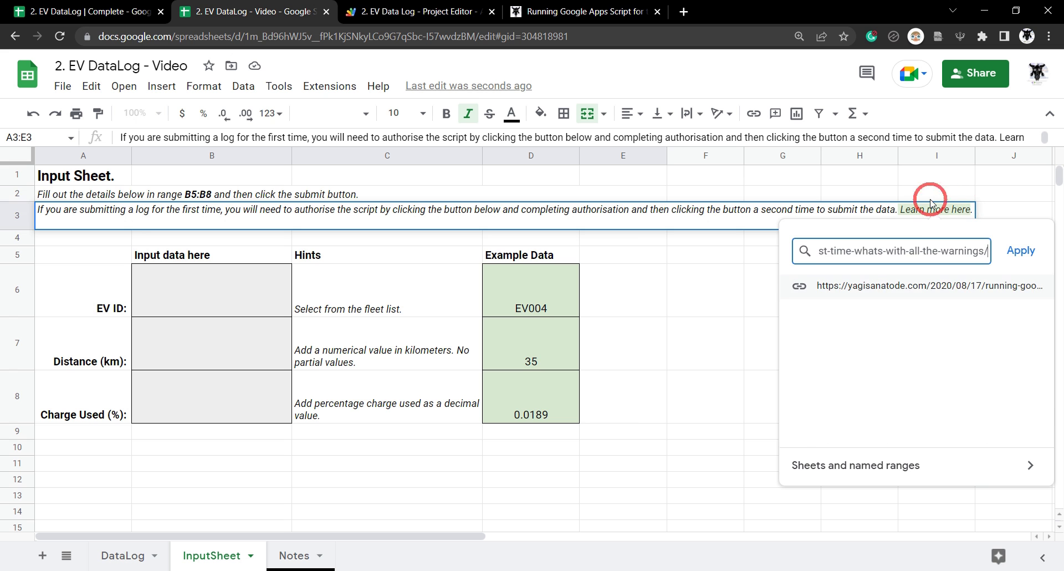
pyautogui.click(1021, 251)
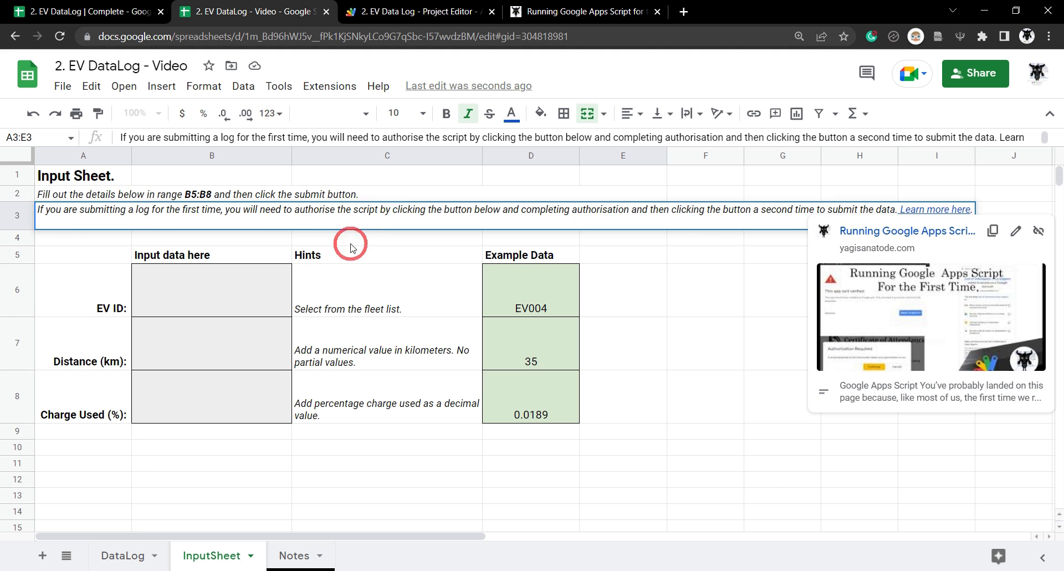
pyautogui.press('Tab')
pyautogui.press('Down')
pyautogui.press('Down')
pyautogui.press('Down')
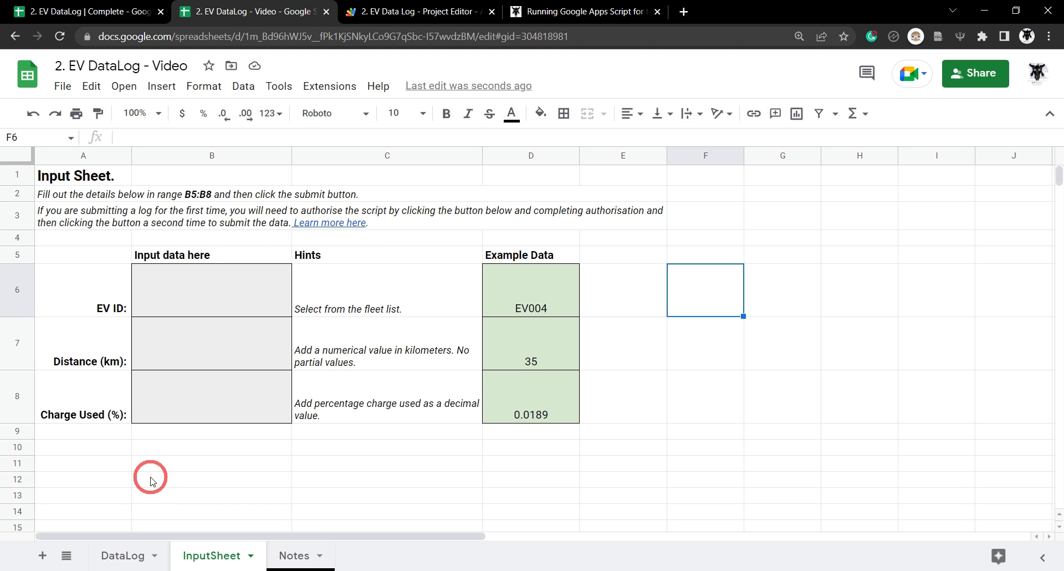
# Review the input cells B6:B8 of the InputSheet against the columns of the DataLog sheet
pyautogui.click(204, 299)
pyautogui.click(200, 337)
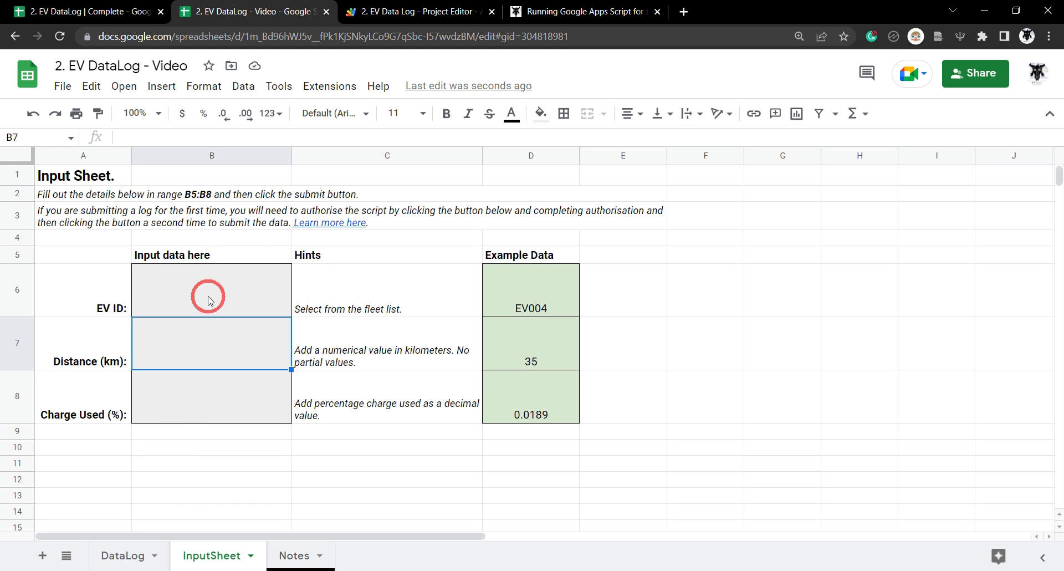
pyautogui.click(194, 310)
pyautogui.click(197, 339)
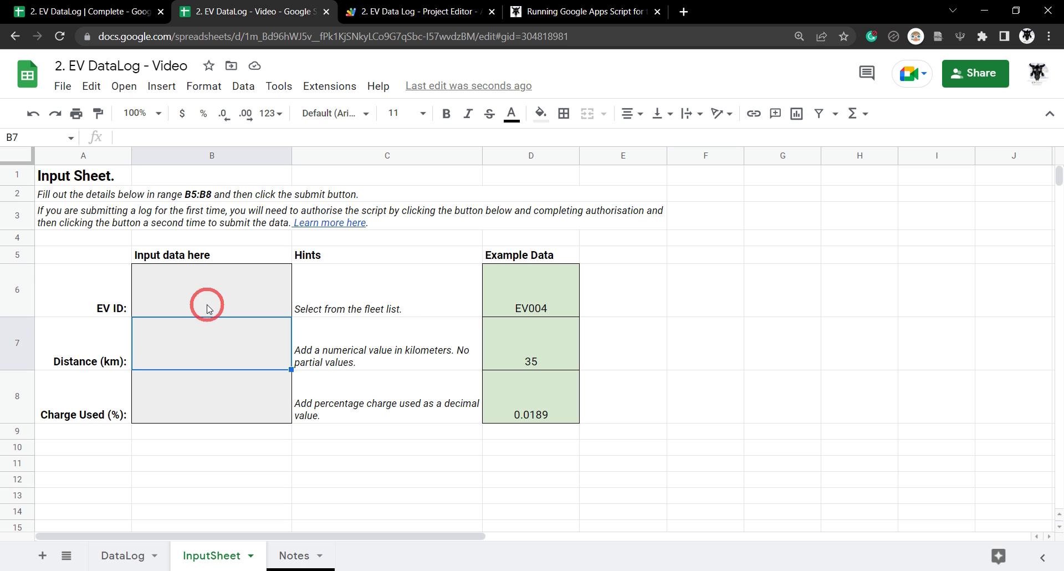
pyautogui.click(201, 296)
pyautogui.click(188, 355)
pyautogui.click(183, 388)
pyautogui.click(143, 560)
pyautogui.click(238, 558)
pyautogui.click(242, 304)
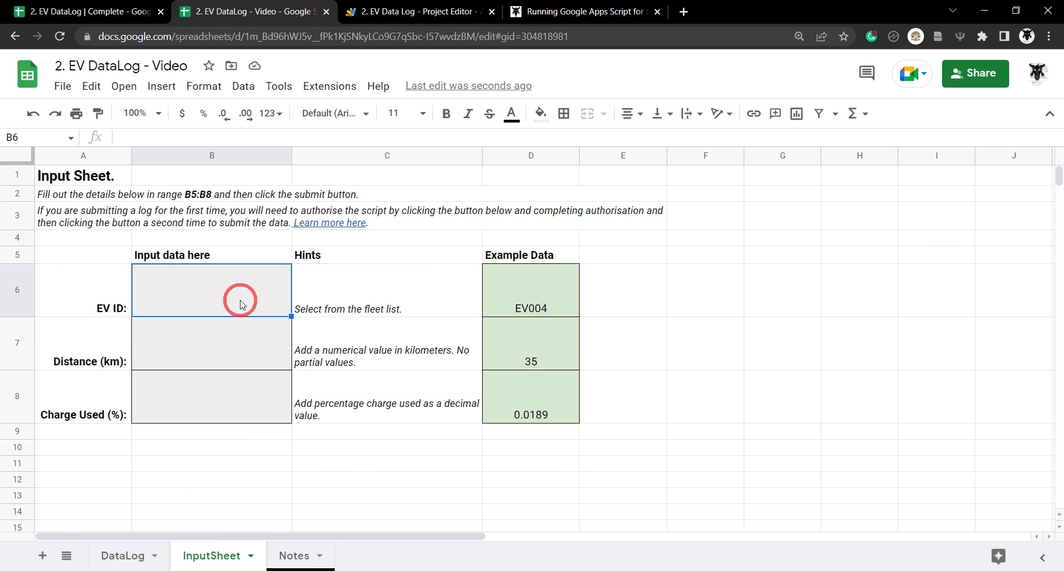
pyautogui.click(134, 552)
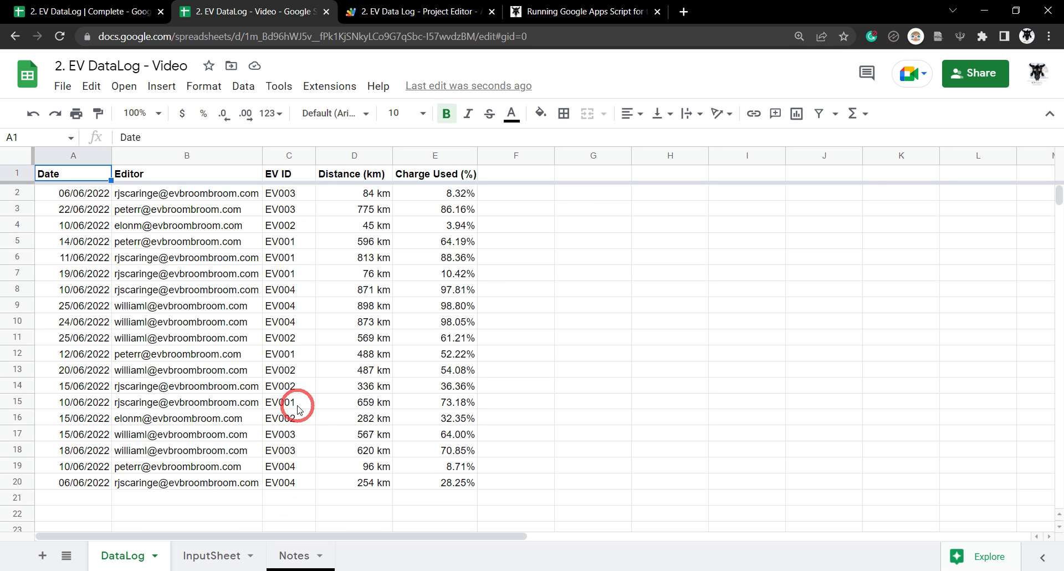
pyautogui.click(220, 559)
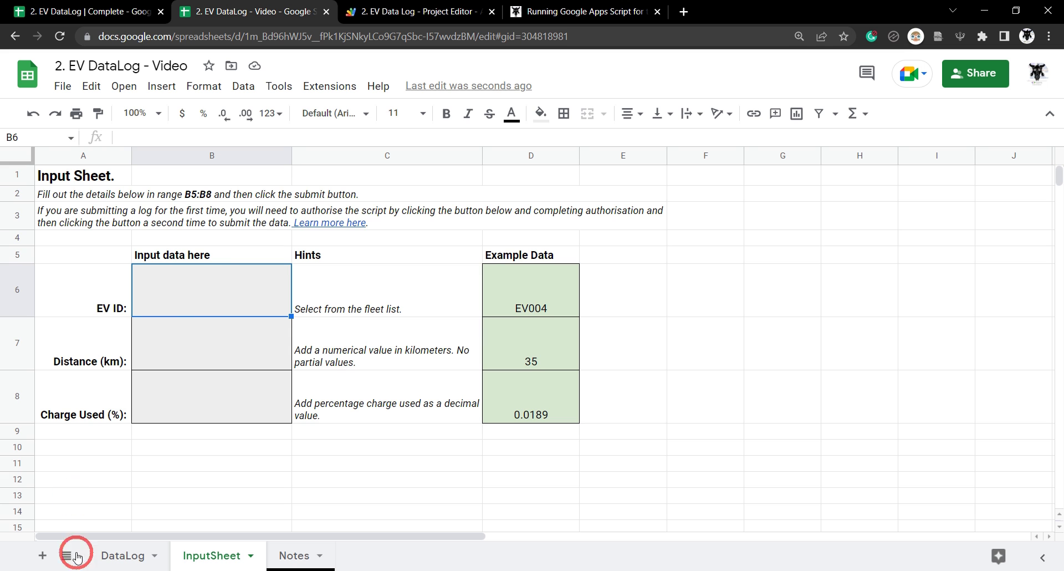
# Add a new sheet to the spreadsheet and name it "Fleet"
pyautogui.click(41, 557)
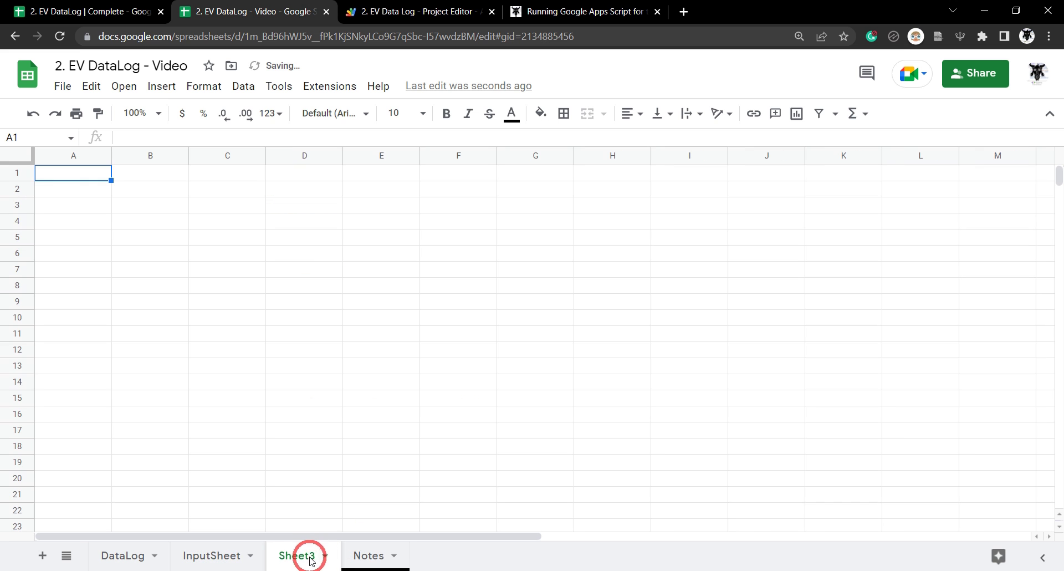
pyautogui.doubleClick(311, 560)
pyautogui.write('Fleet')
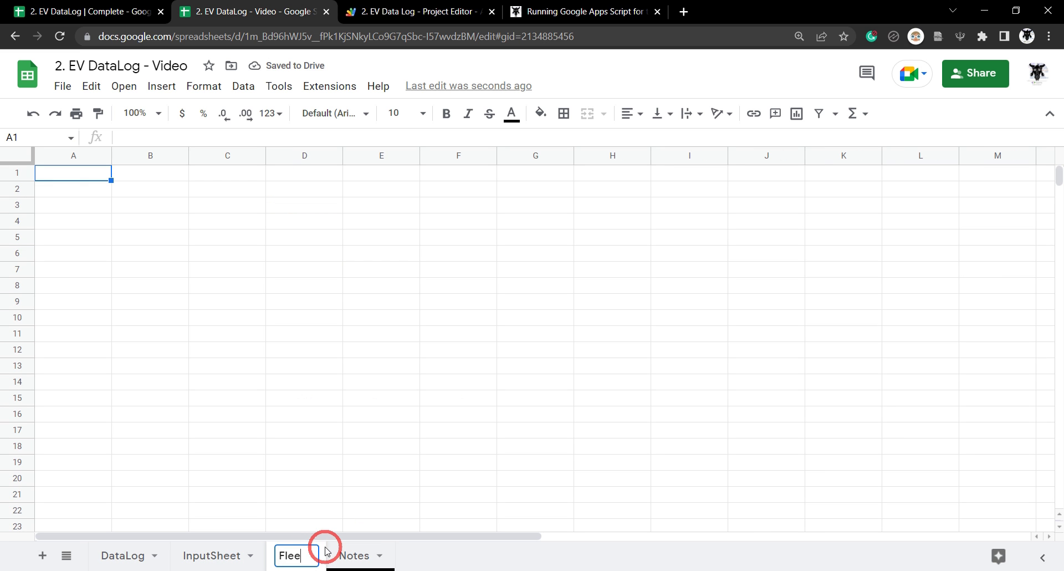
pyautogui.press('Return')
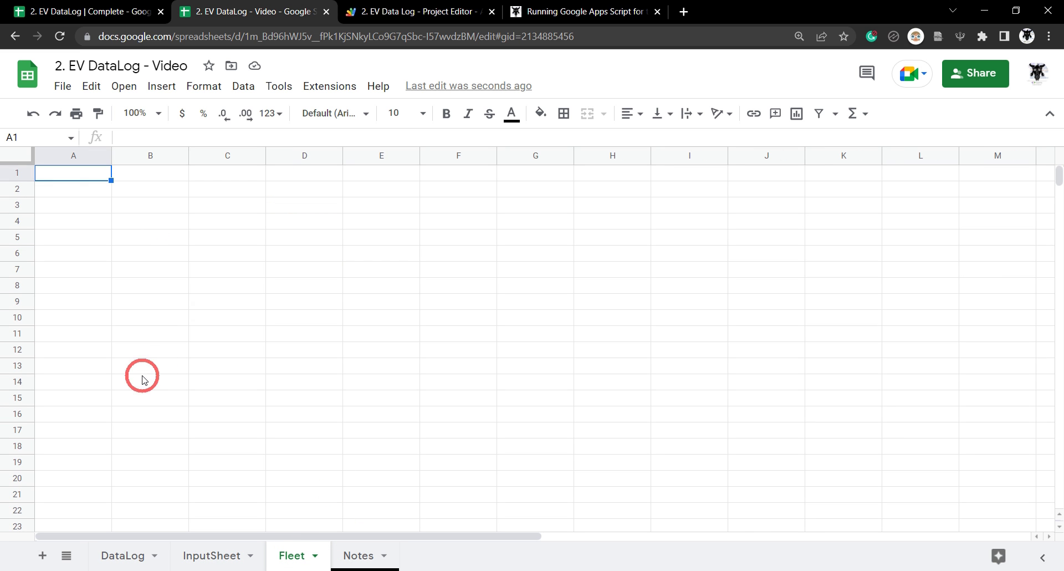
# Set the font of the entire Fleet sheet to Roboto
pyautogui.hotkey('ctrl', 'a')
pyautogui.click(366, 113)
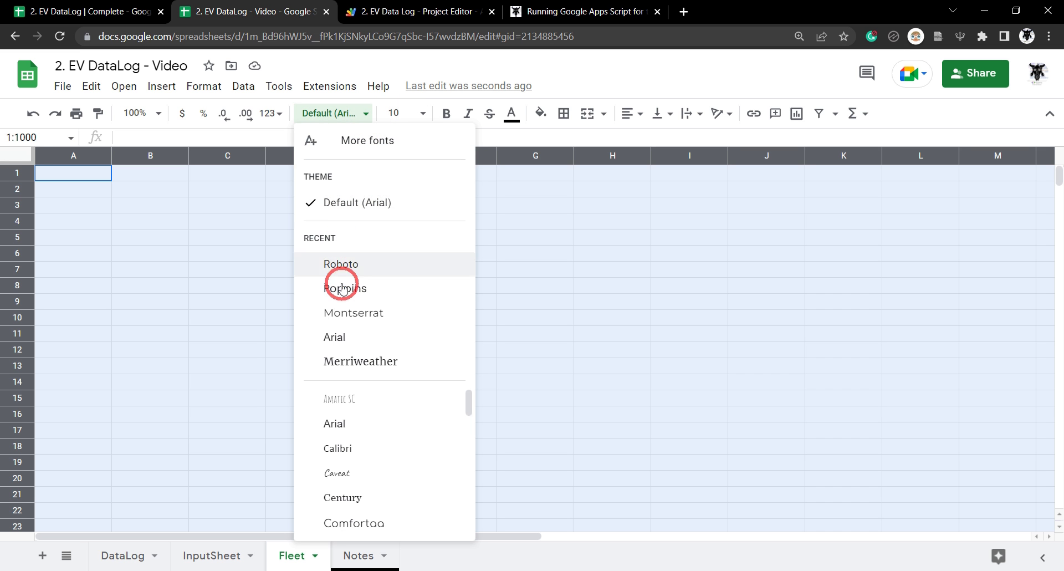
pyautogui.click(340, 263)
# Enter the heading "Fleet" in A1 and format it bold at size 14
pyautogui.click(89, 171)
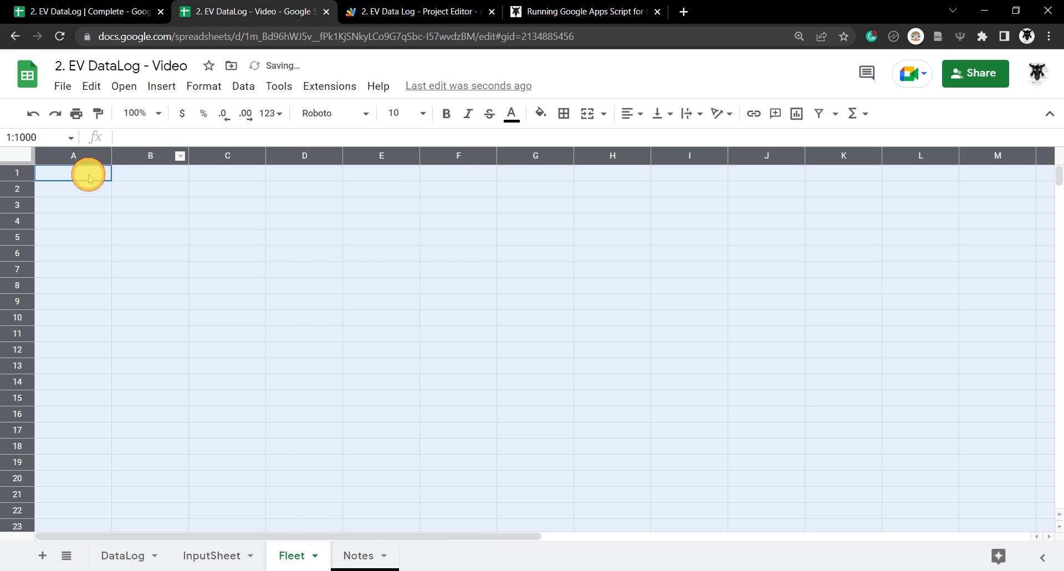
pyautogui.write('Fleet')
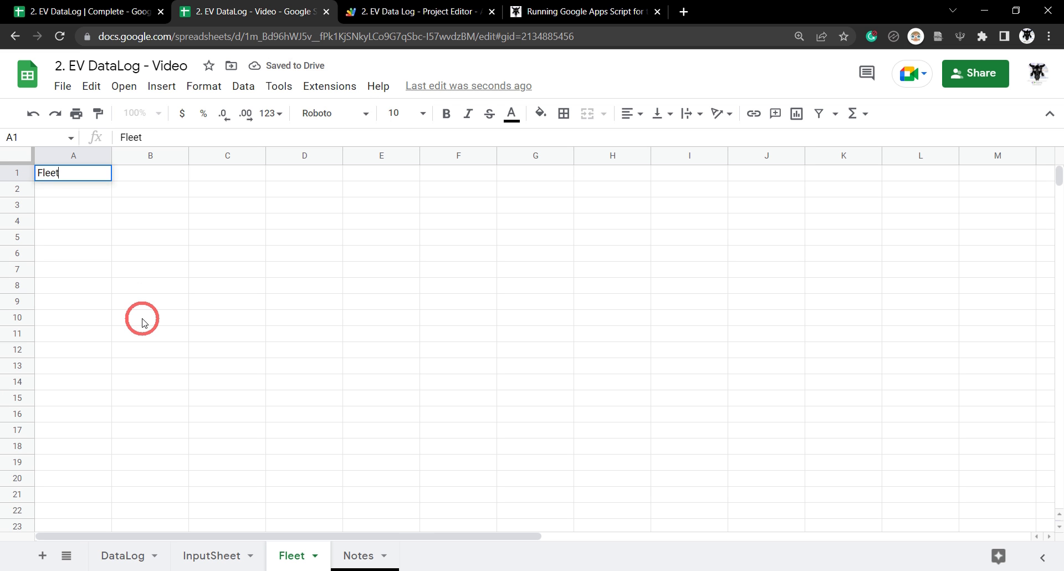
pyautogui.press('Tab')
pyautogui.click(71, 174)
pyautogui.hotkey('ctrl', 'b')
pyautogui.click(422, 113)
pyautogui.click(395, 311)
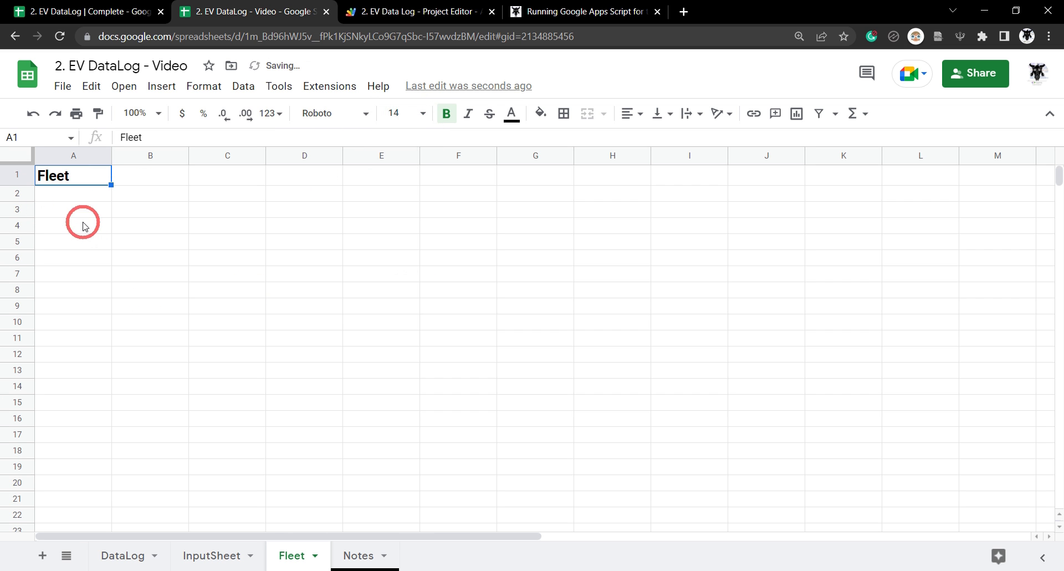
# Enter the bold column header "ID" in A2 of the Fleet sheet
pyautogui.click(71, 197)
pyautogui.hotkey('ctrl', 'b')
pyautogui.press('Return')
pyautogui.write('ID')
pyautogui.press('Return')
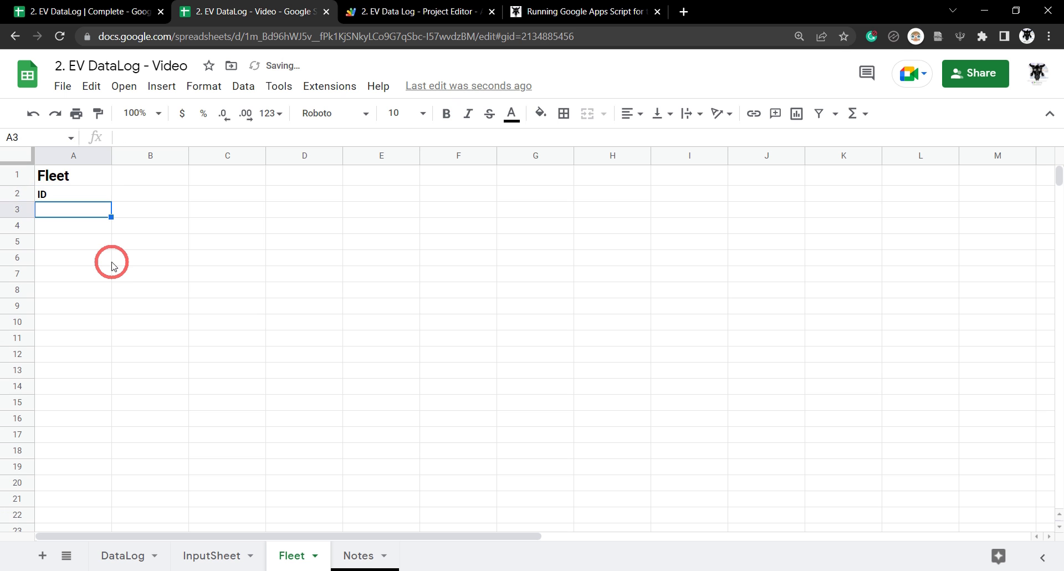
# Enter EV001 in A3 and autofill the ID series down to EV004 in A6
pyautogui.write('EV00')
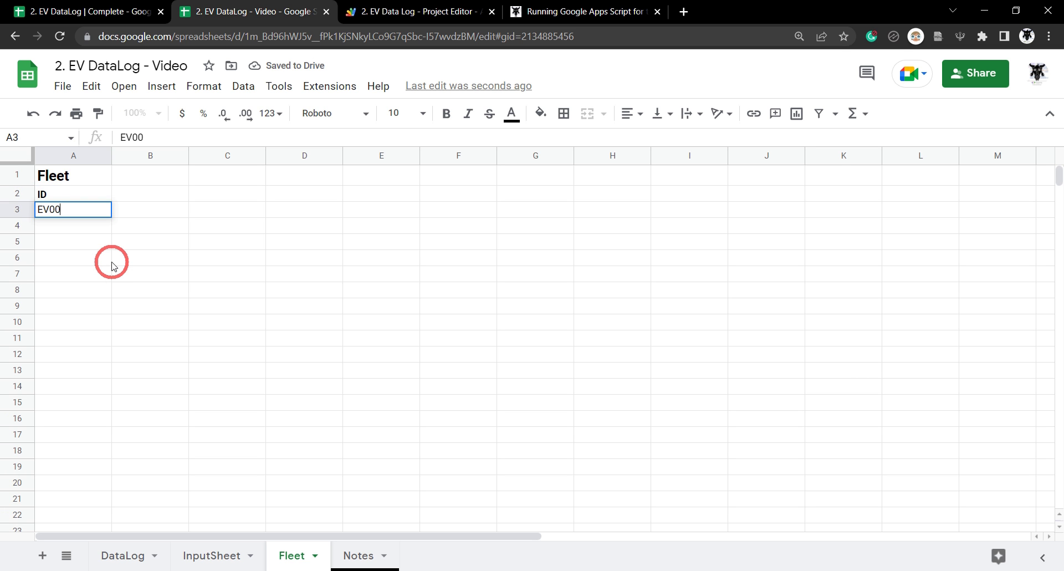
pyautogui.write('1')
pyautogui.press('Return')
pyautogui.click(95, 208)
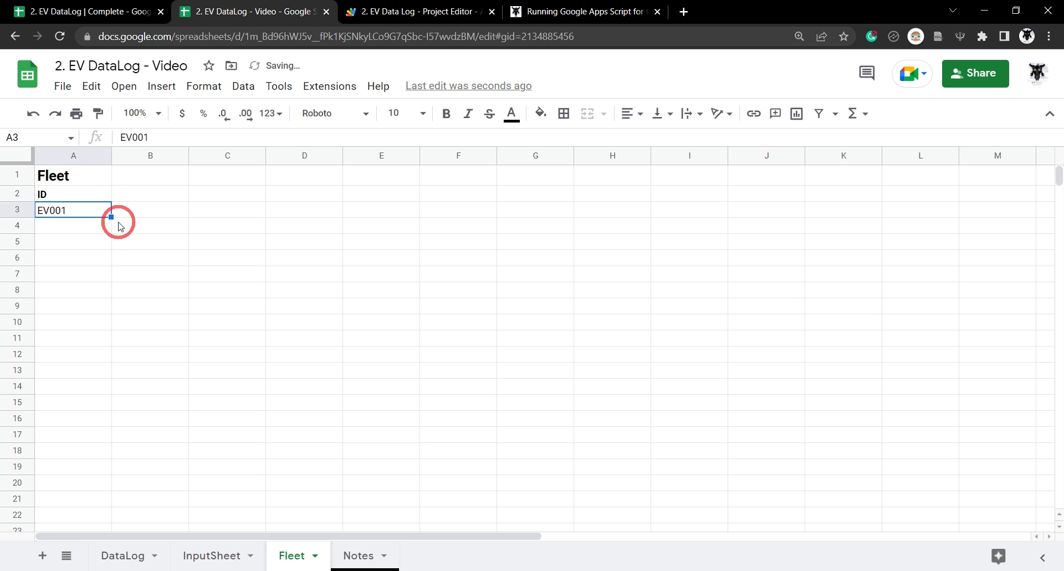
pyautogui.moveTo(111, 217); pyautogui.dragTo(100, 258)
pyautogui.click(118, 326)
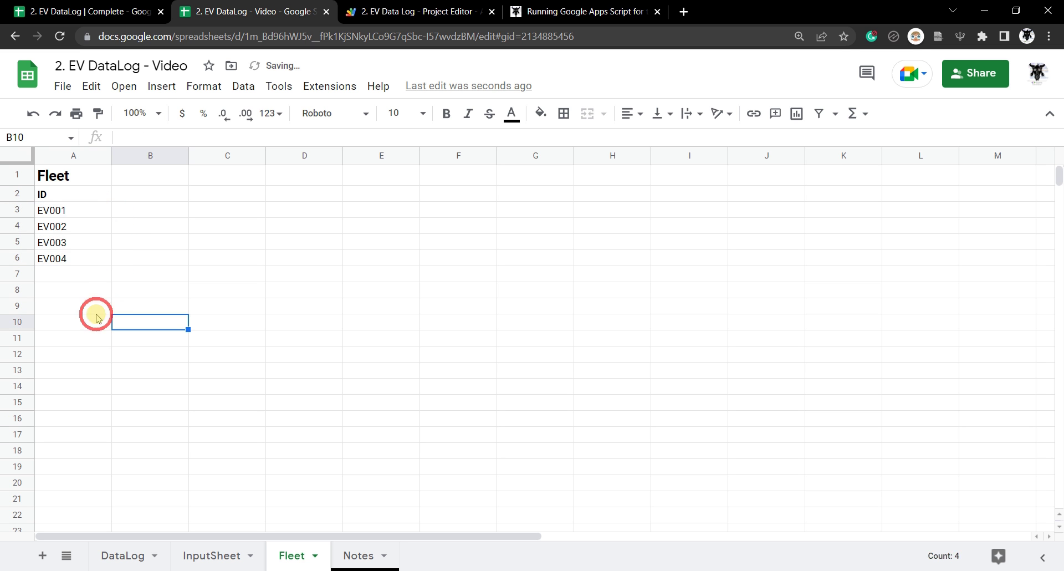
pyautogui.click(76, 212)
pyautogui.click(67, 227)
pyautogui.click(67, 243)
pyautogui.click(67, 261)
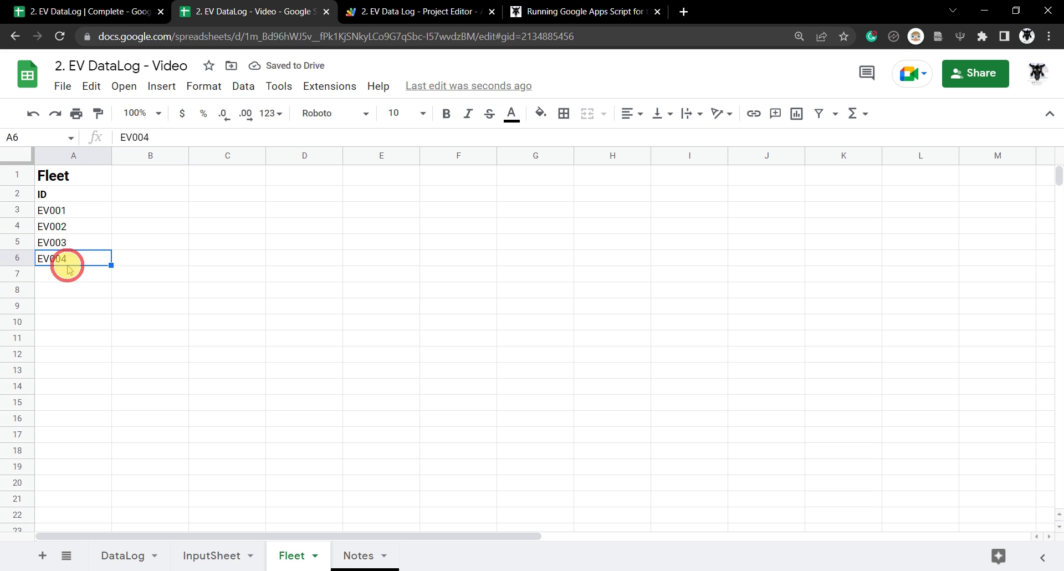
pyautogui.click(85, 306)
pyautogui.click(90, 213)
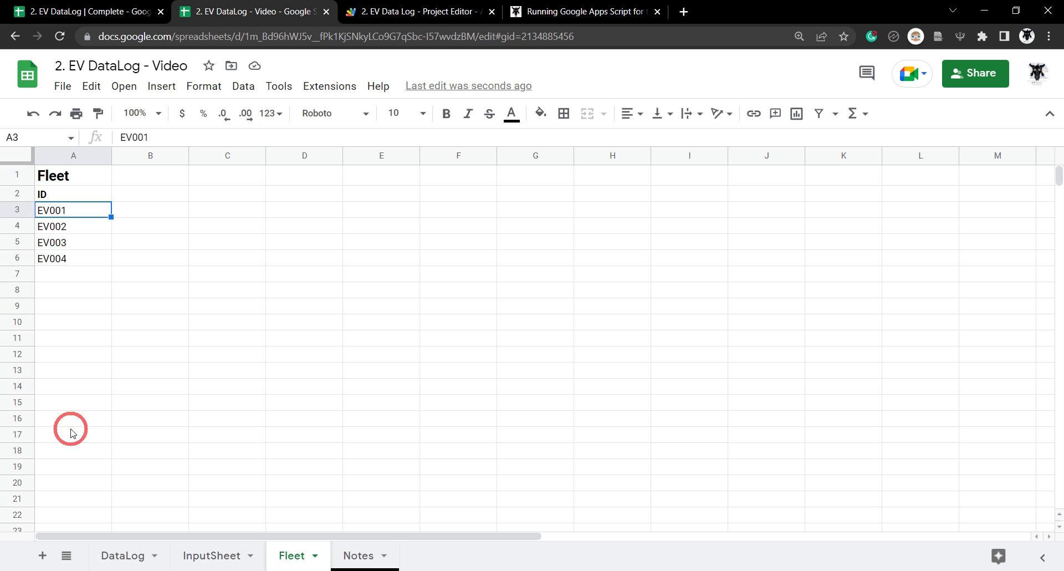
pyautogui.click(83, 386)
# Define a named range called "Fleet" for cells A3:A12 of the Fleet sheet
pyautogui.click(89, 212)
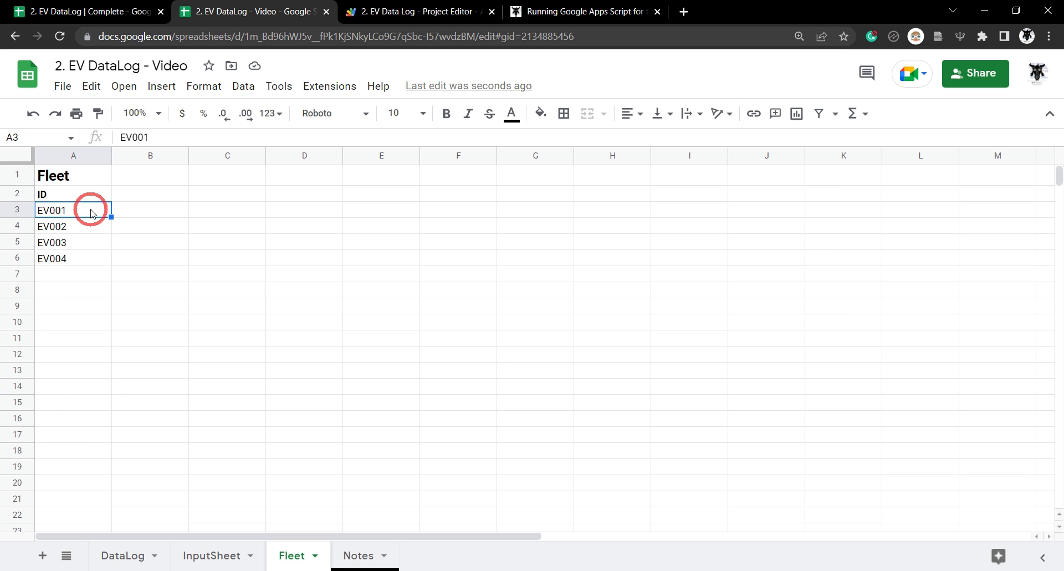
pyautogui.keyDown('shift'); pyautogui.click(93, 355); pyautogui.keyUp('shift')
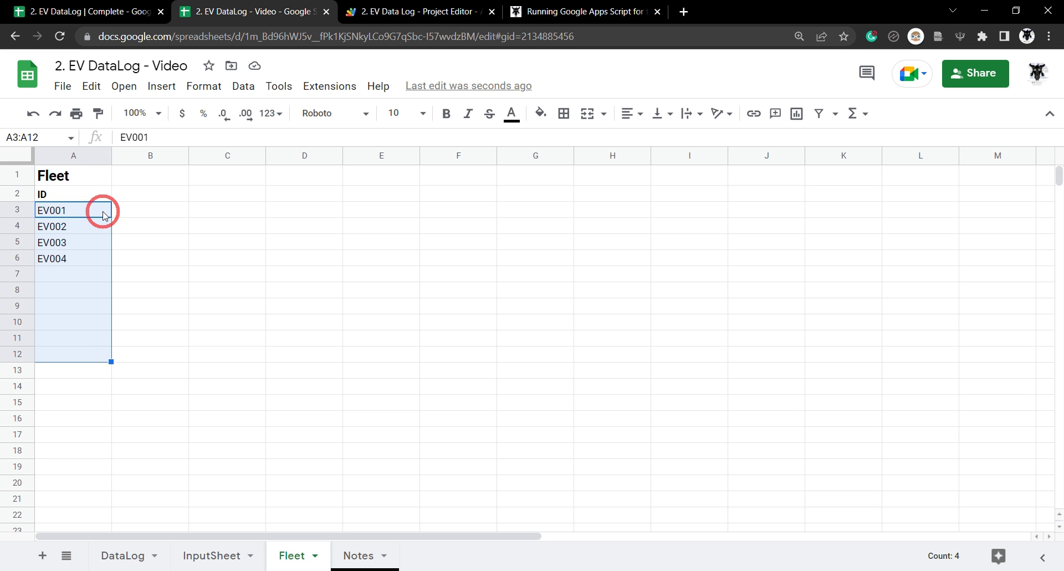
pyautogui.click(244, 86)
pyautogui.moveTo(279, 86)
pyautogui.moveTo(244, 86)
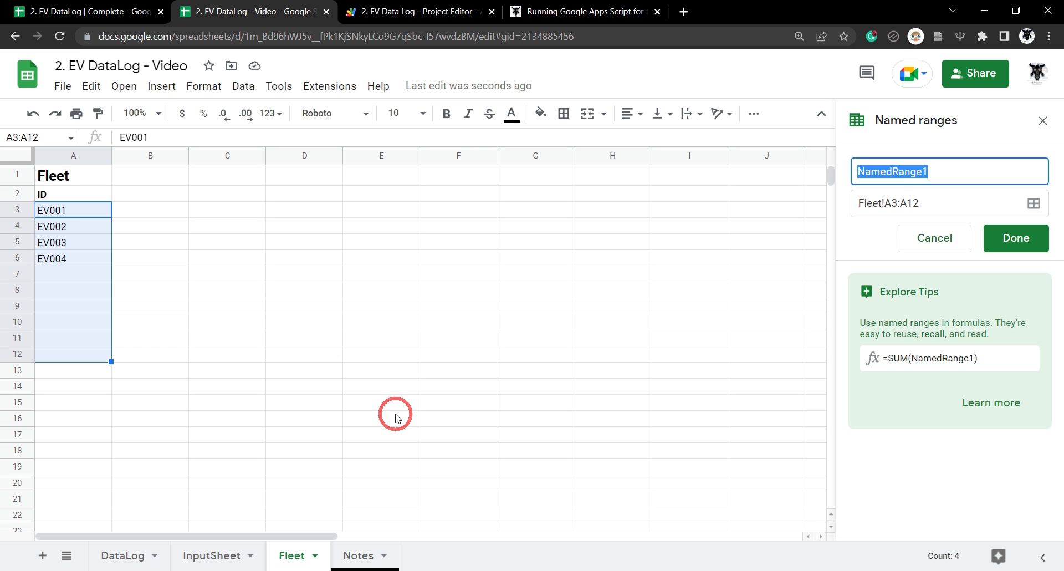
pyautogui.press('Return')
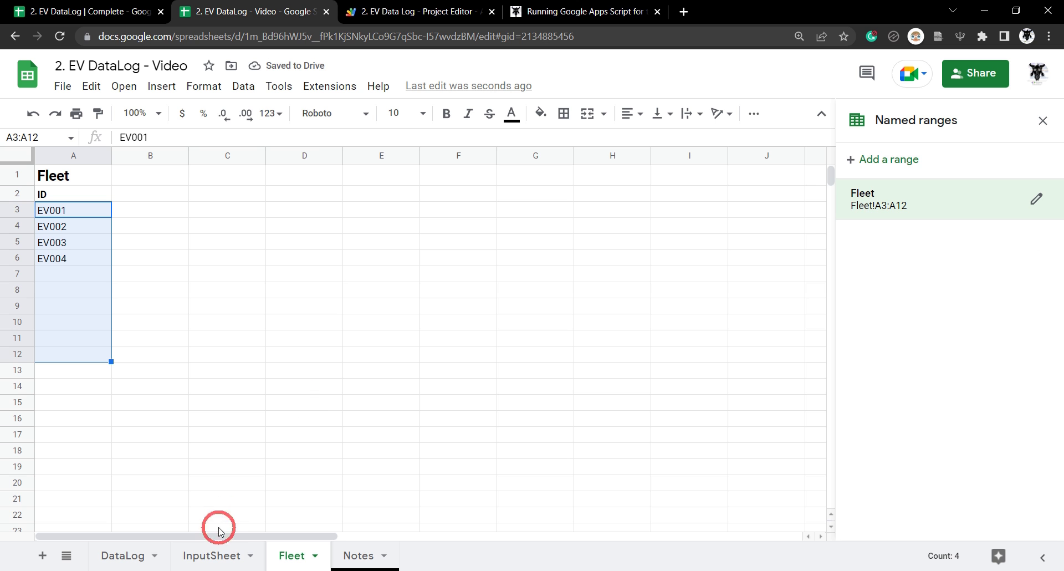
# On InputSheet, validate B6 as a dropdown list from the range Fleet, rejecting invalid input and showing the default validation help text
pyautogui.click(230, 561)
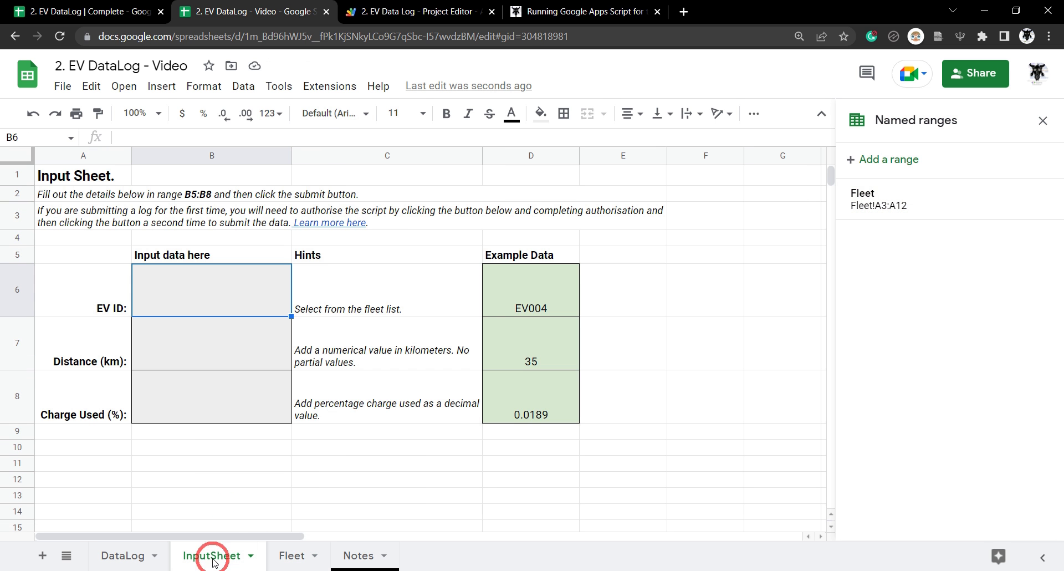
pyautogui.rightClick(215, 300)
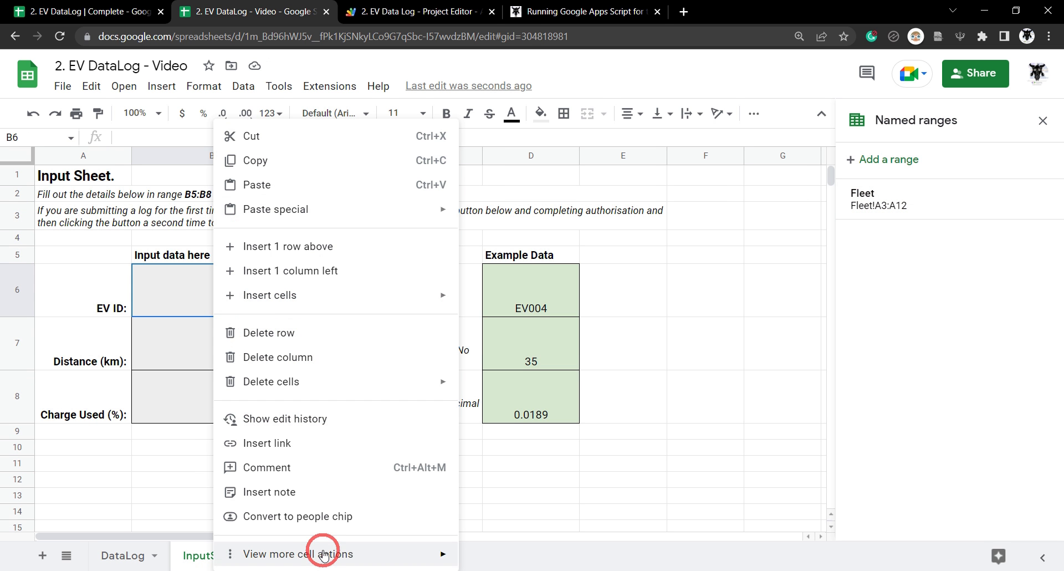
pyautogui.moveTo(330, 553)
pyautogui.click(554, 462)
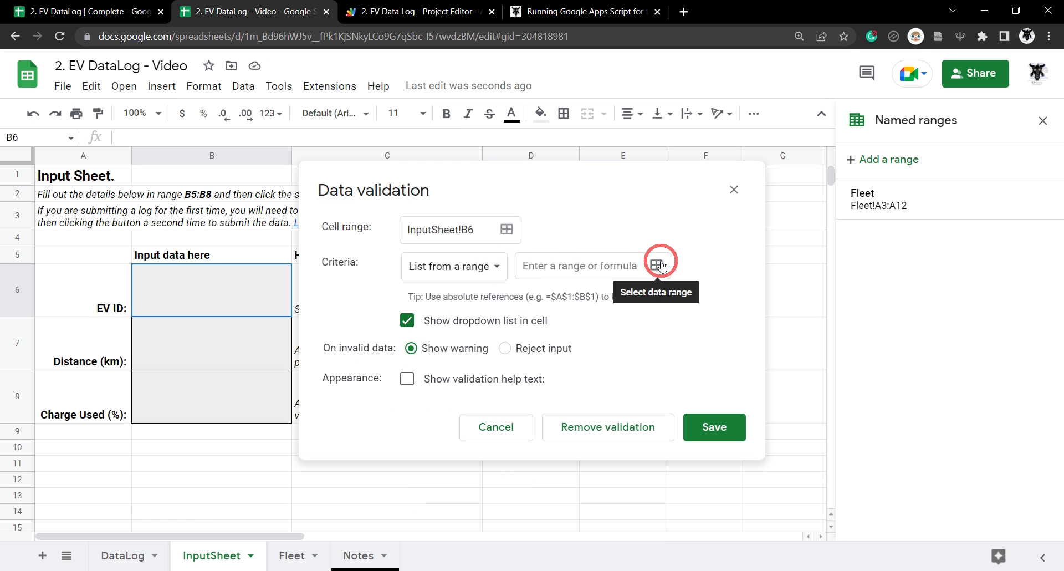
pyautogui.click(571, 264)
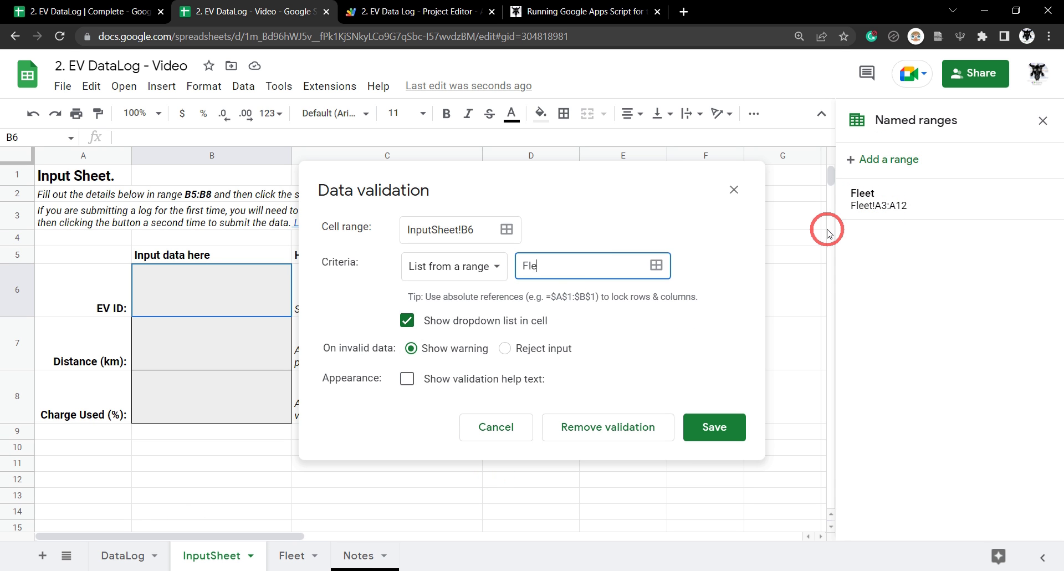
pyautogui.click(505, 348)
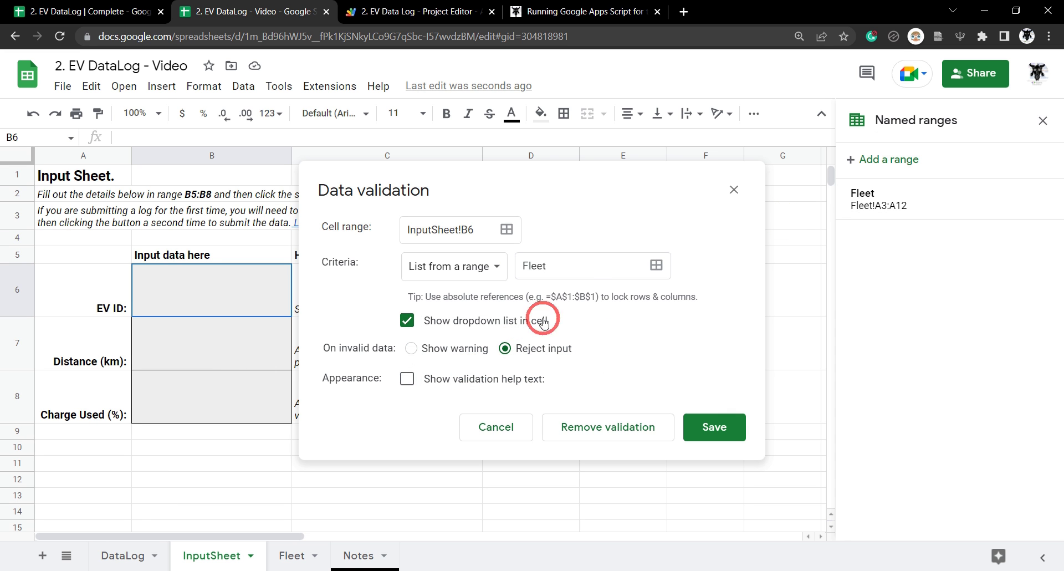
pyautogui.click(406, 379)
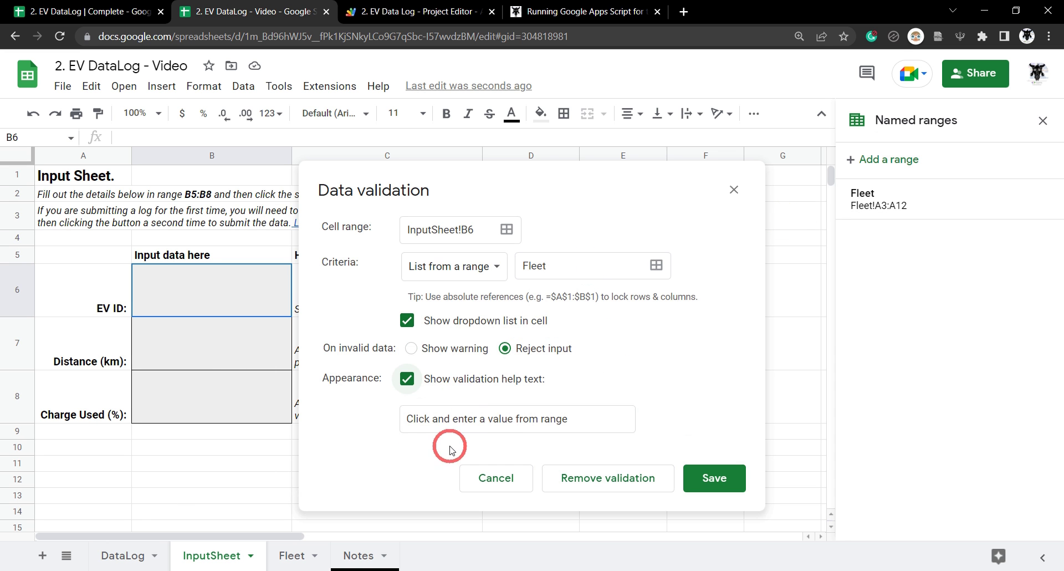
pyautogui.click(730, 493)
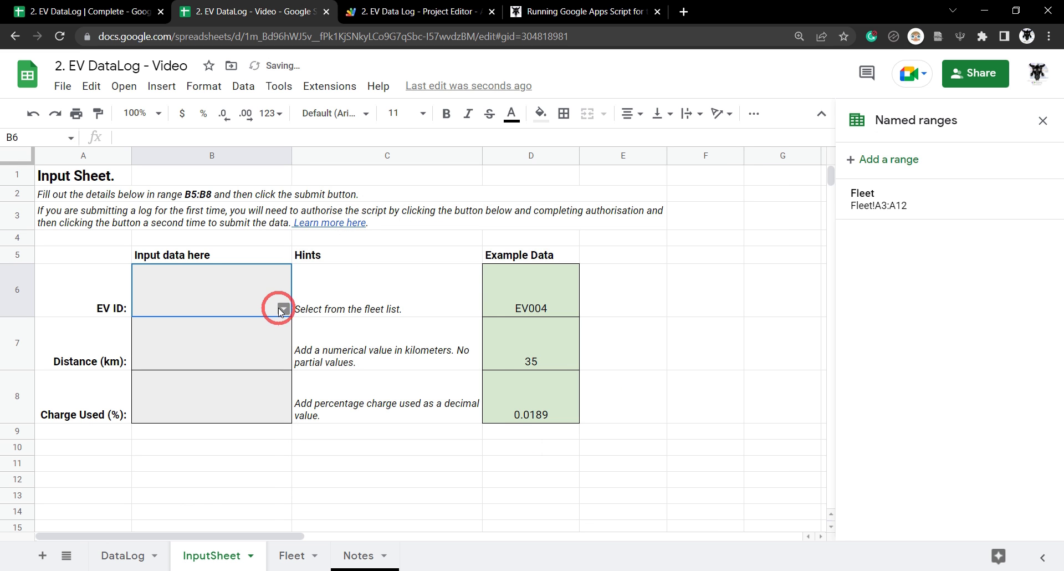
# Choose EV003 from the EV ID dropdown in B6
pyautogui.click(284, 311)
pyautogui.click(209, 327)
pyautogui.click(284, 311)
pyautogui.click(239, 366)
# Try to enter the invalid text "sdf" in the EV ID cell to test its validation
pyautogui.write('sdf')
pyautogui.press('Tab')
pyautogui.click(699, 344)
pyautogui.click(197, 361)
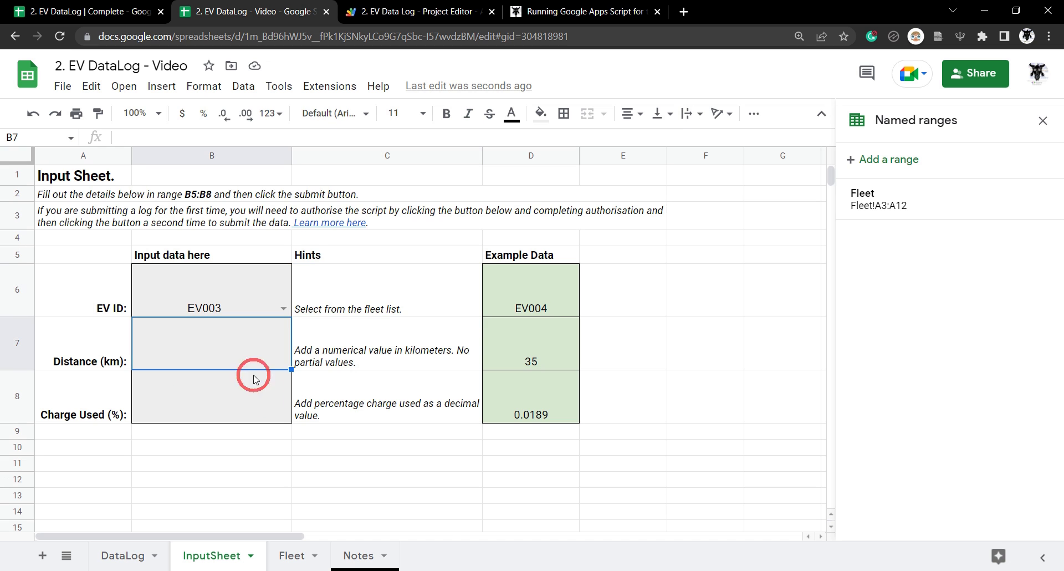
pyautogui.rightClick(208, 341)
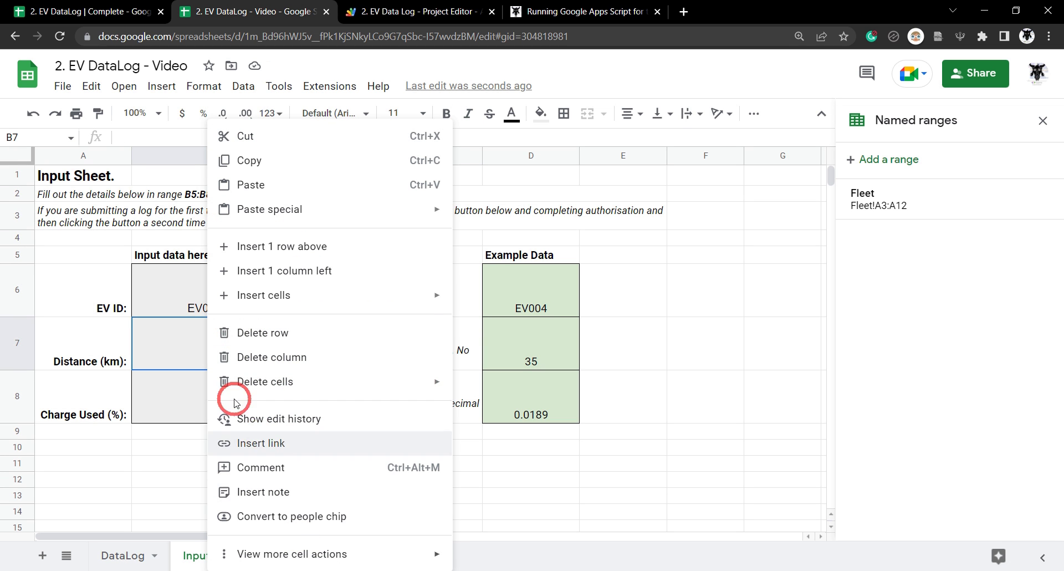
pyautogui.click(248, 360)
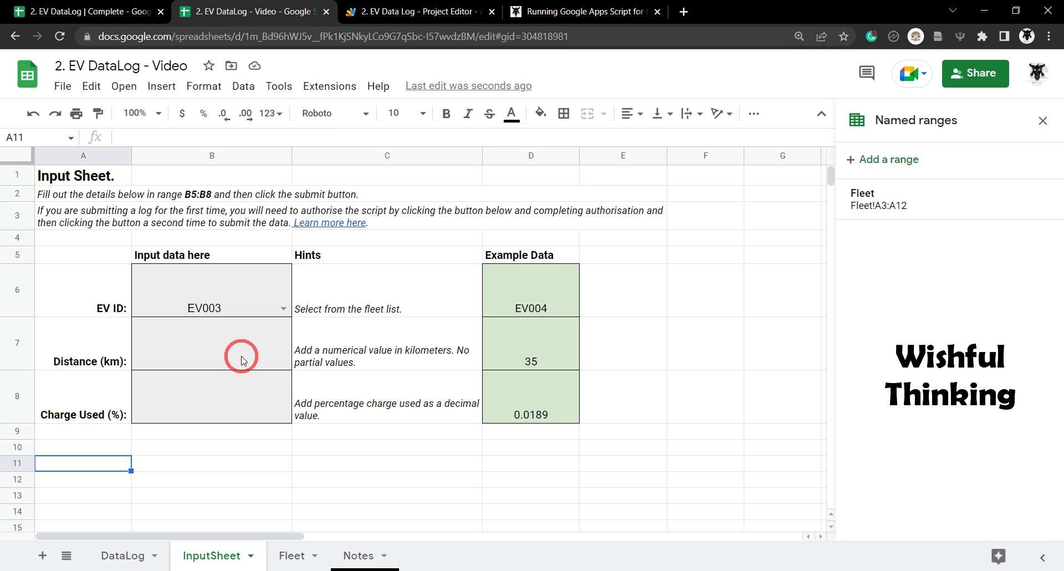
# Validate the Distance cell B7 as a number between 0 and 950, rejecting invalid input and showing the default validation help text
pyautogui.click(241, 360)
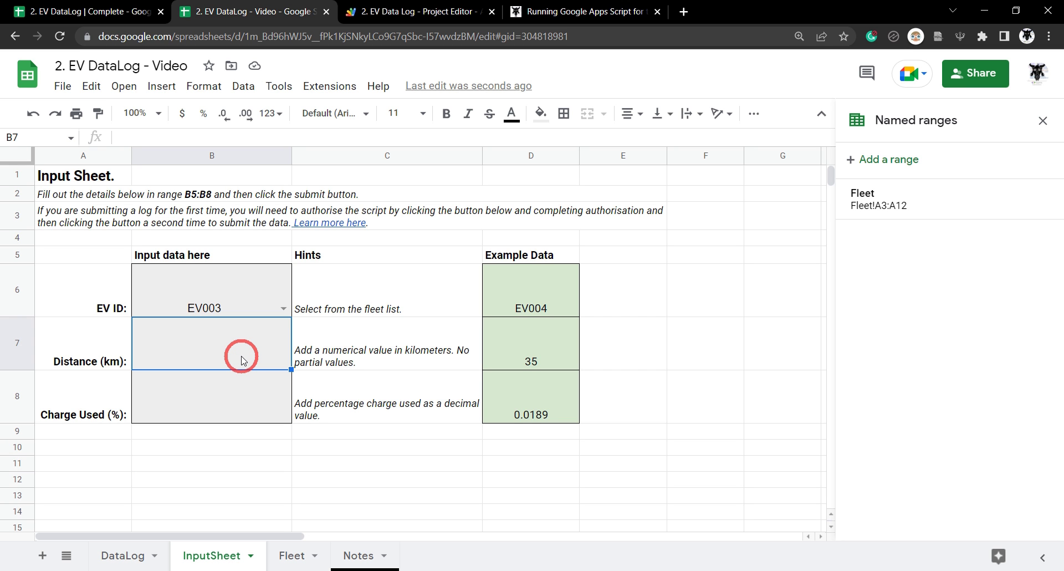
pyautogui.rightClick(242, 359)
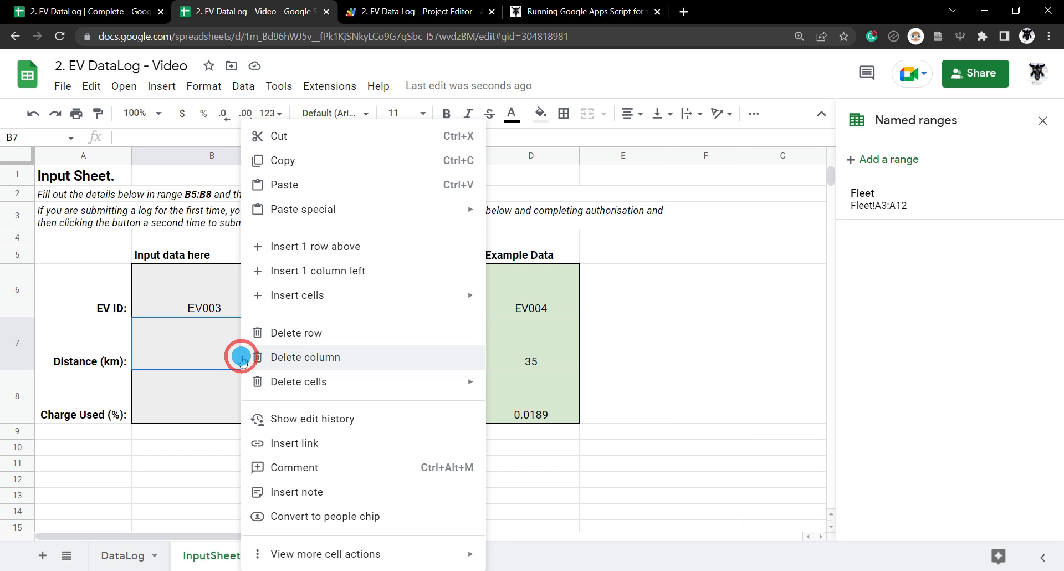
pyautogui.click(339, 553)
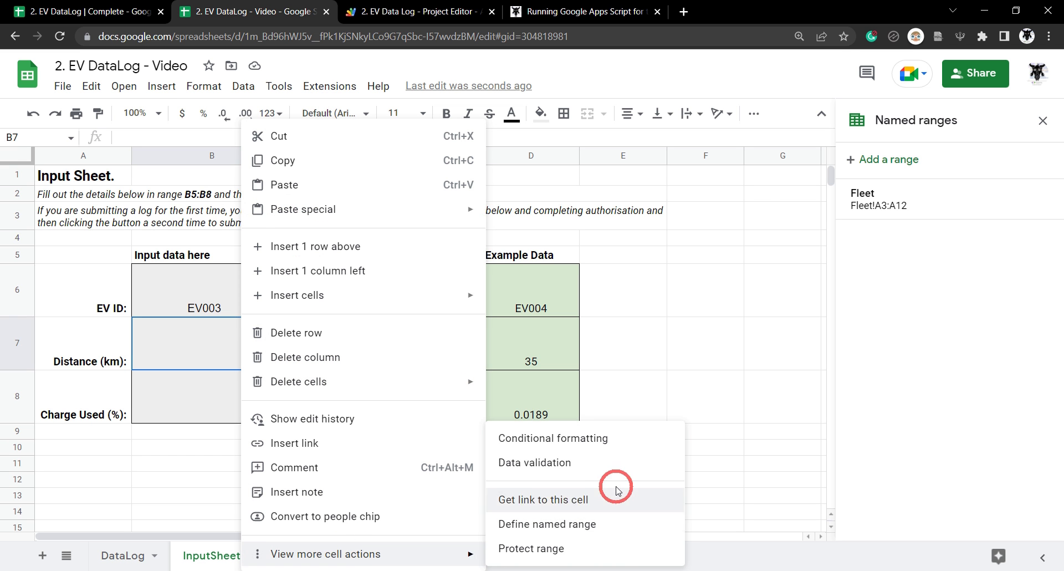
pyautogui.click(604, 464)
pyautogui.click(451, 265)
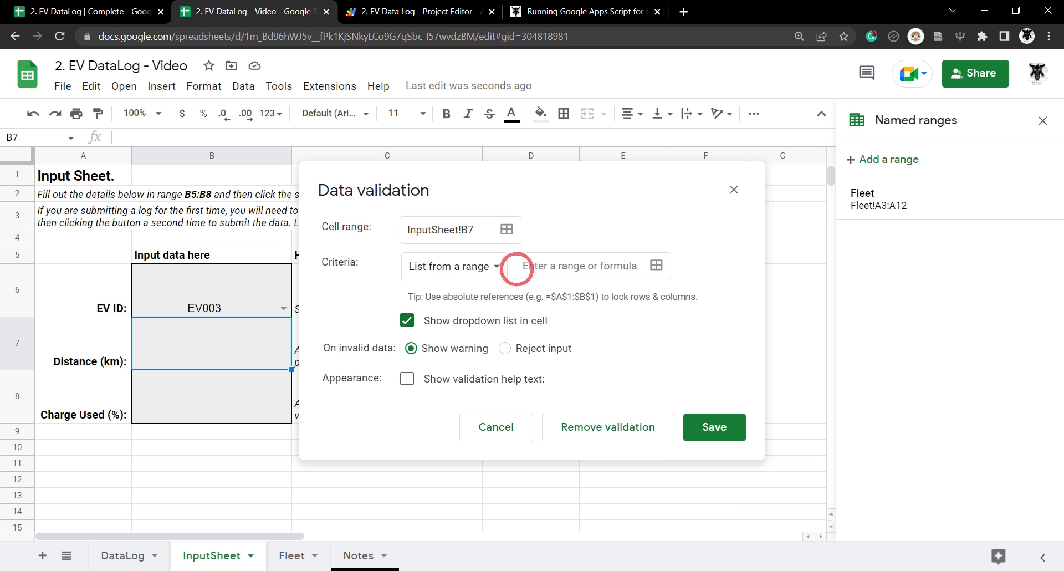
pyautogui.click(466, 309)
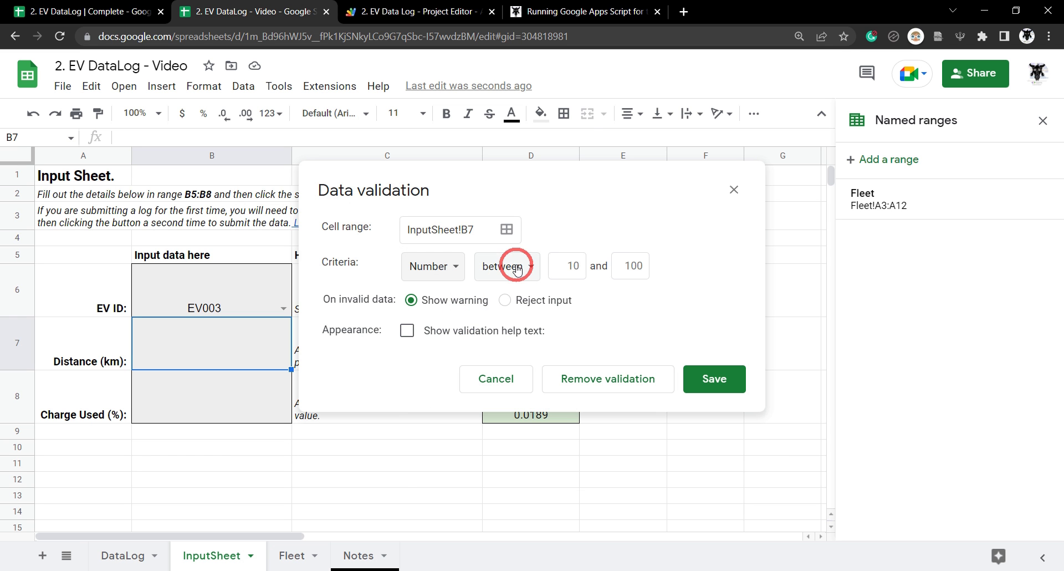
pyautogui.click(564, 267)
pyautogui.press('BackSpace')
pyautogui.click(630, 266)
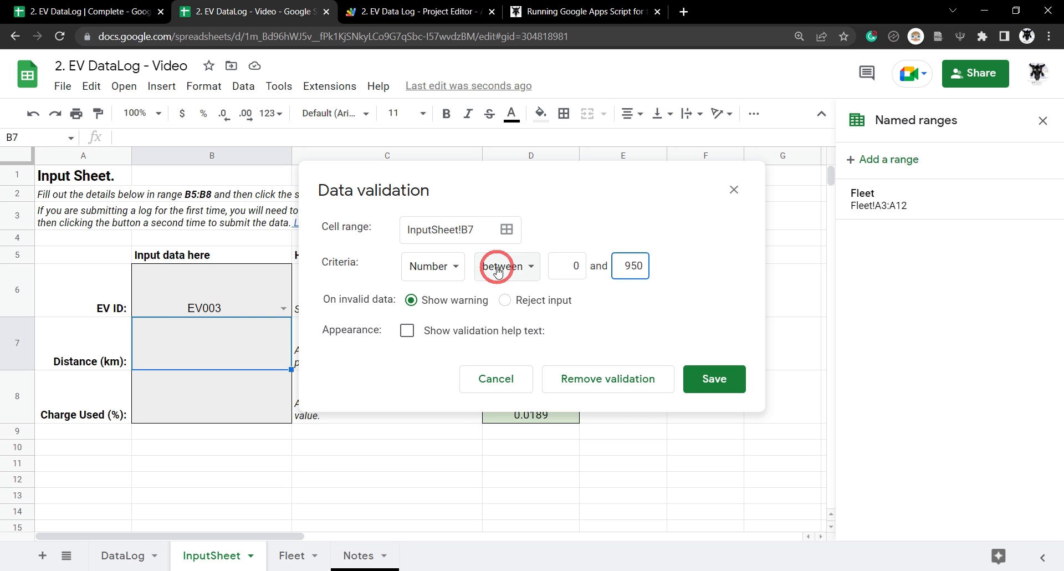
pyautogui.click(504, 300)
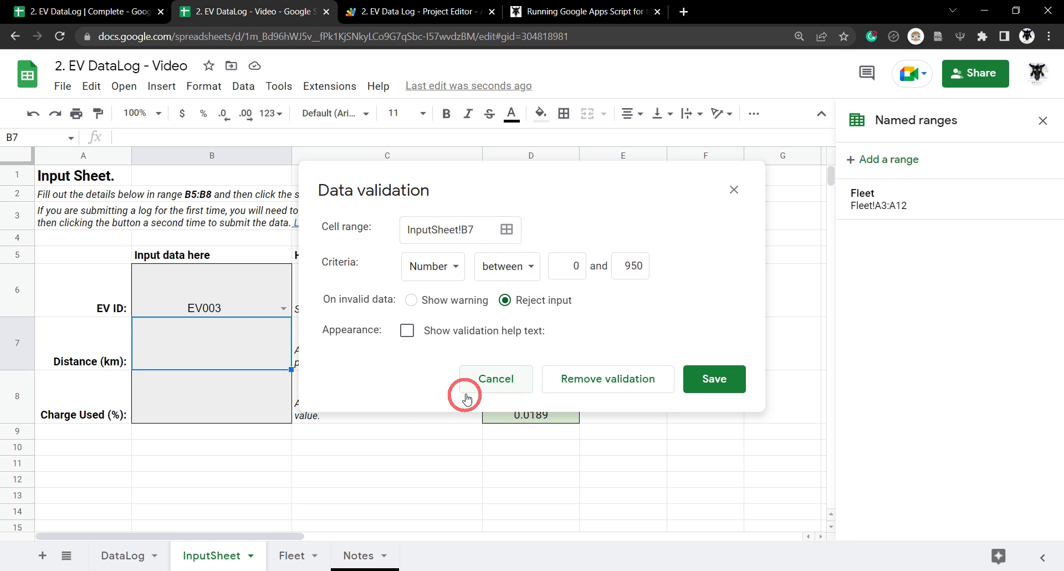
pyautogui.click(407, 331)
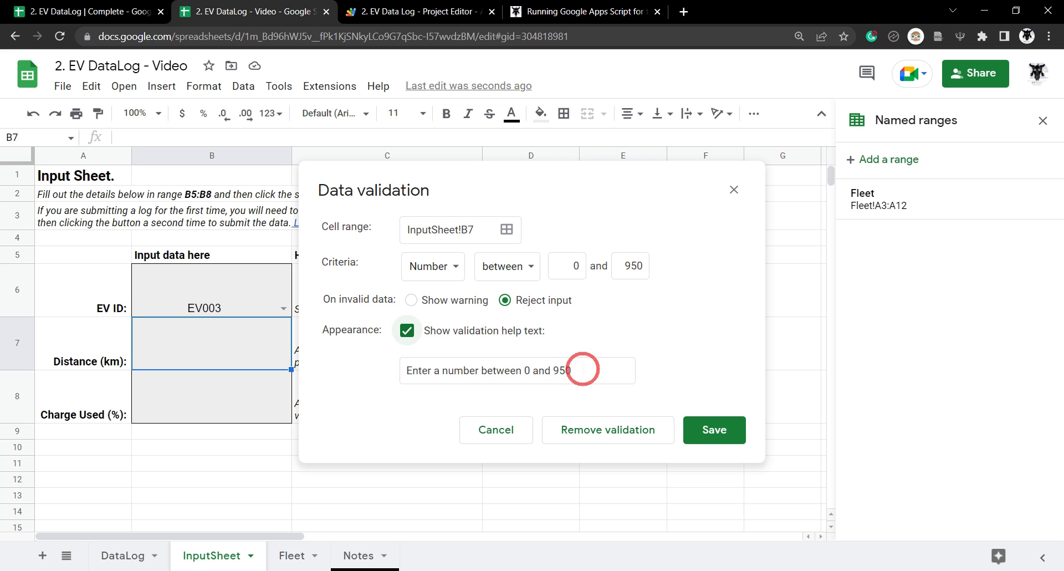
pyautogui.click(722, 431)
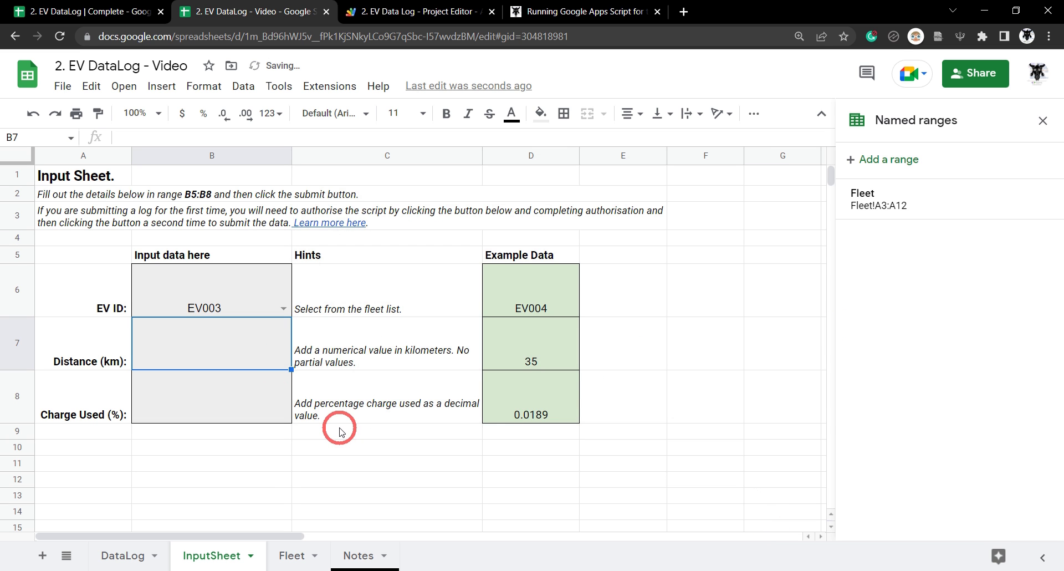
# Enter 10 as the distance in B7
pyautogui.press('Return')
pyautogui.press('Tab')
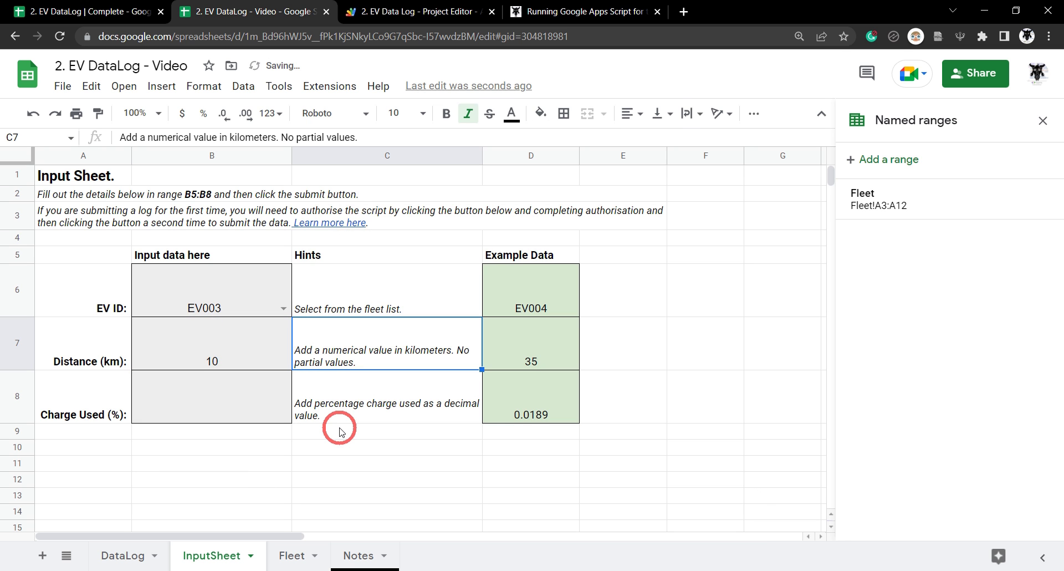
# Try the out-of-range distances -1 and 1000 in B7 to test its validation
pyautogui.click(240, 342)
pyautogui.press('BackSpace')
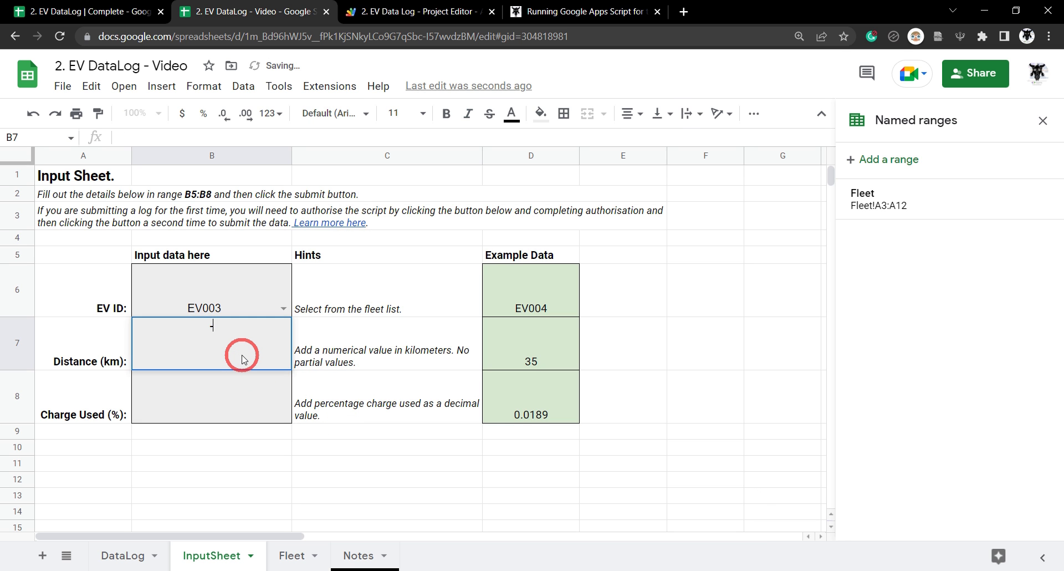
pyautogui.write('-1')
pyautogui.press('Tab')
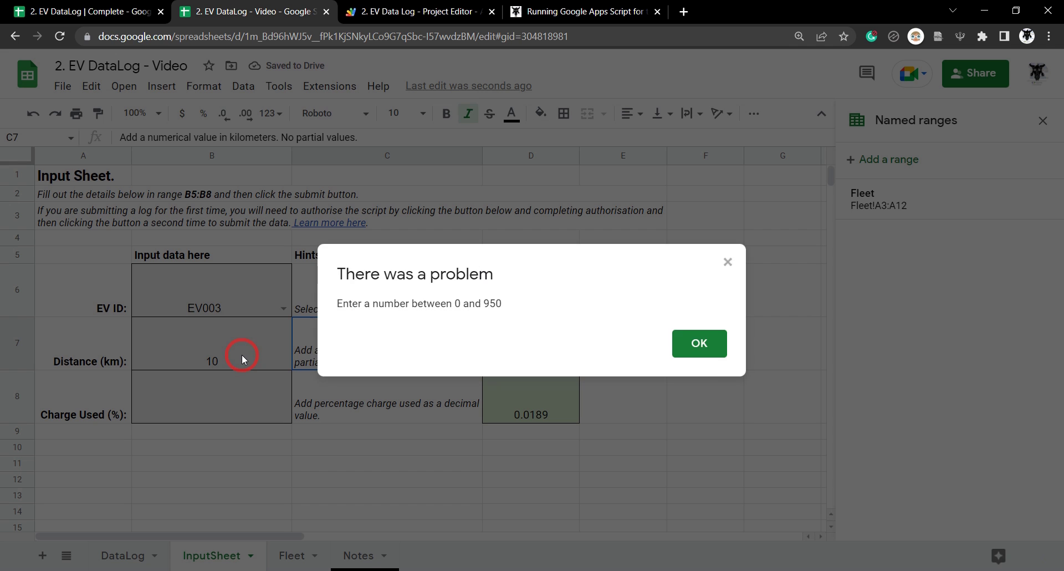
pyautogui.click(702, 342)
pyautogui.click(289, 360)
pyautogui.write('1000')
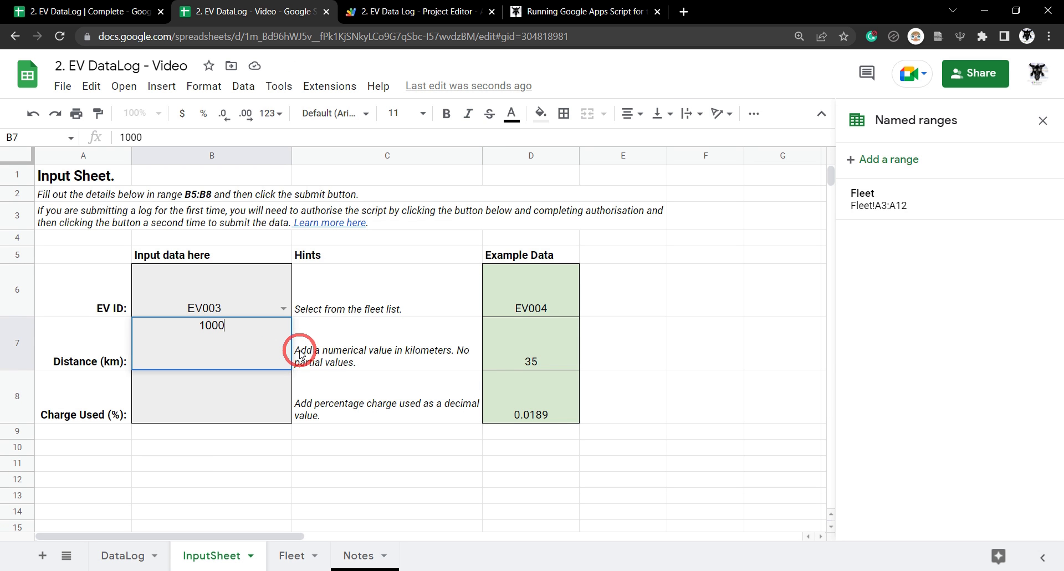
pyautogui.press('Tab')
pyautogui.click(701, 344)
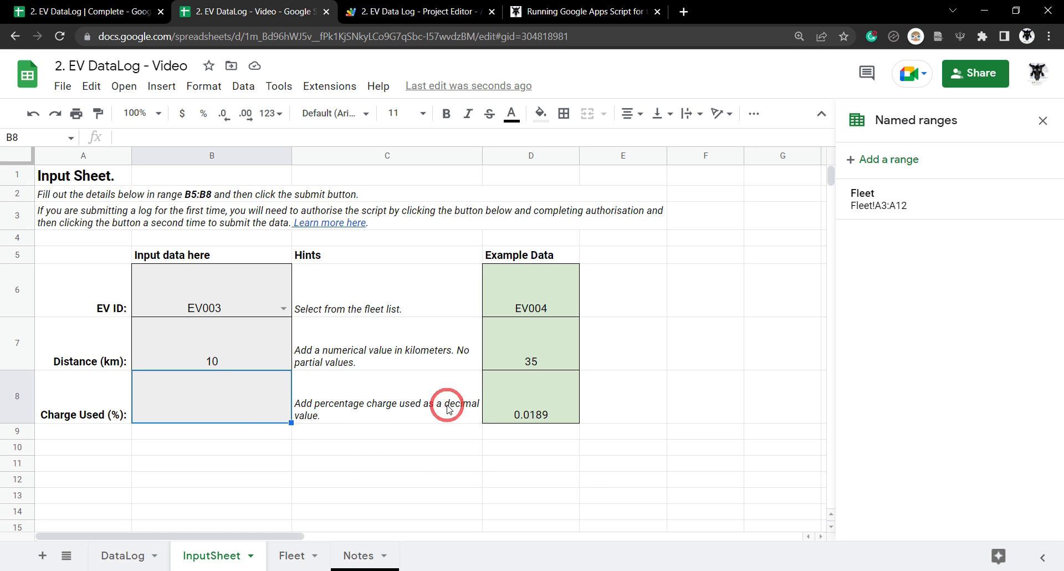
# Set the data validation for the Charge Used cell B8 to a number between 0 and 1, rejecting invalid input
pyautogui.rightClick(264, 411)
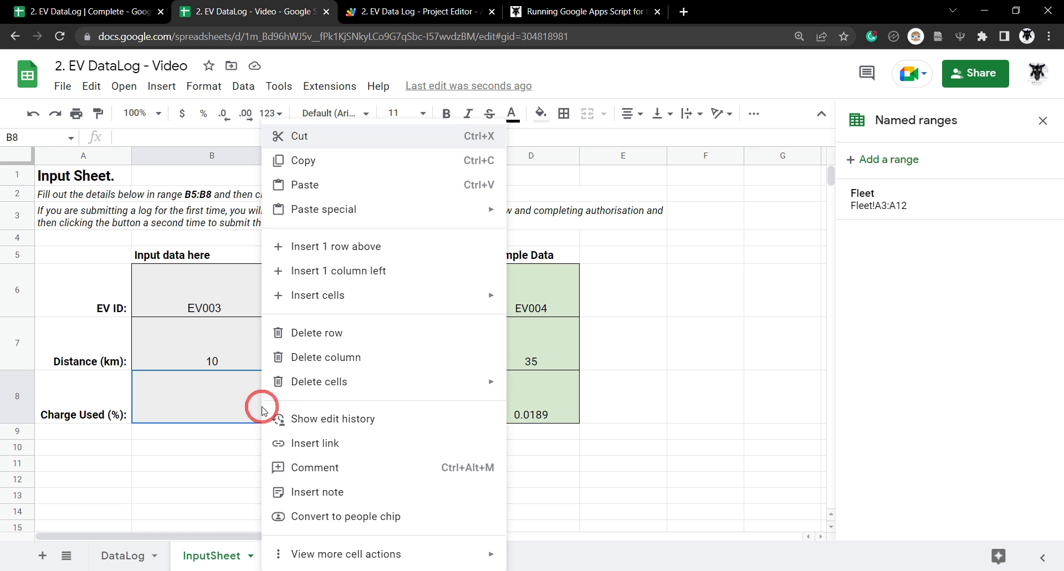
pyautogui.moveTo(375, 557)
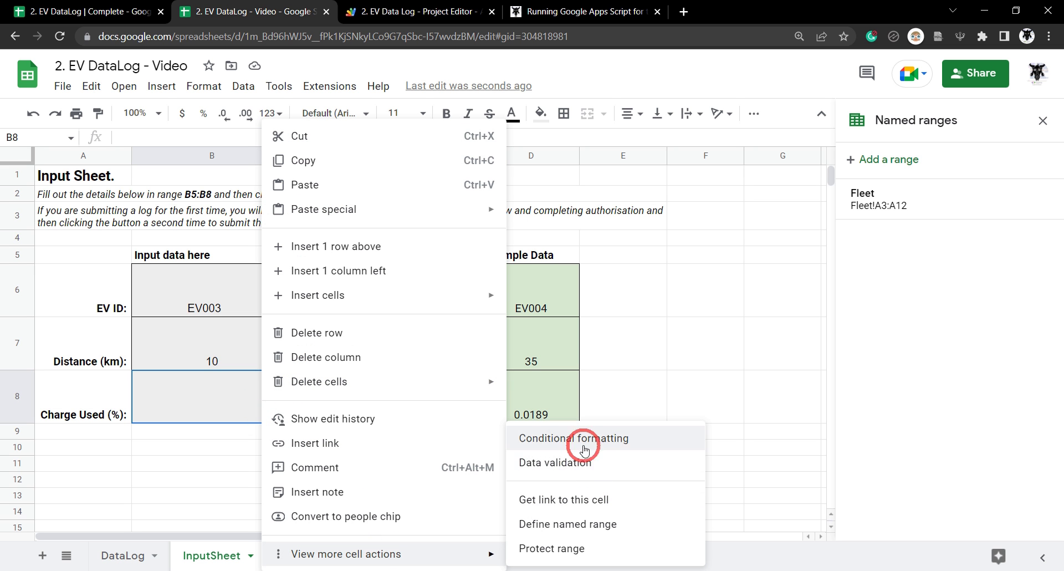
pyautogui.click(584, 465)
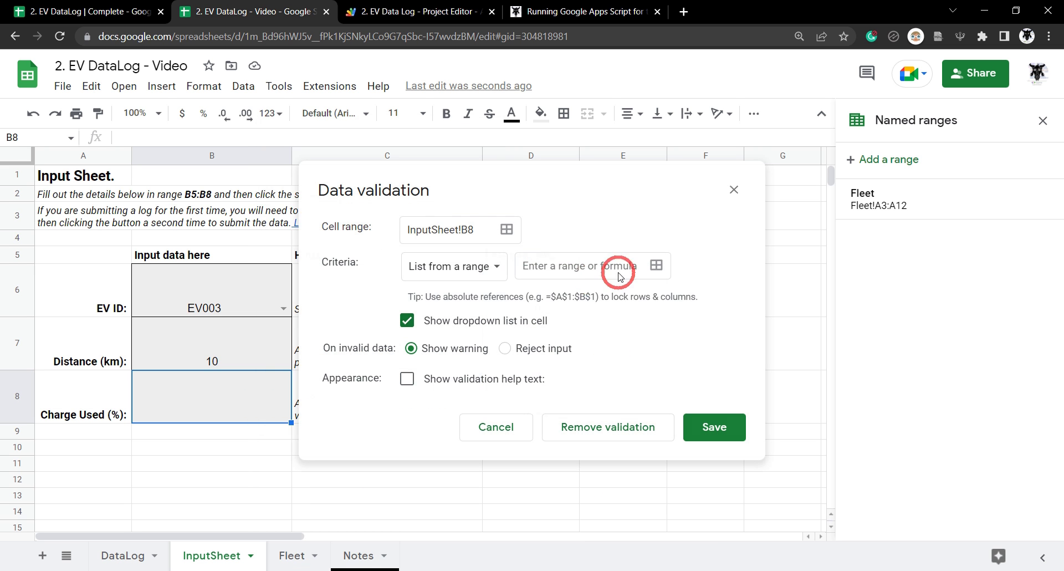
pyautogui.click(501, 265)
pyautogui.click(466, 323)
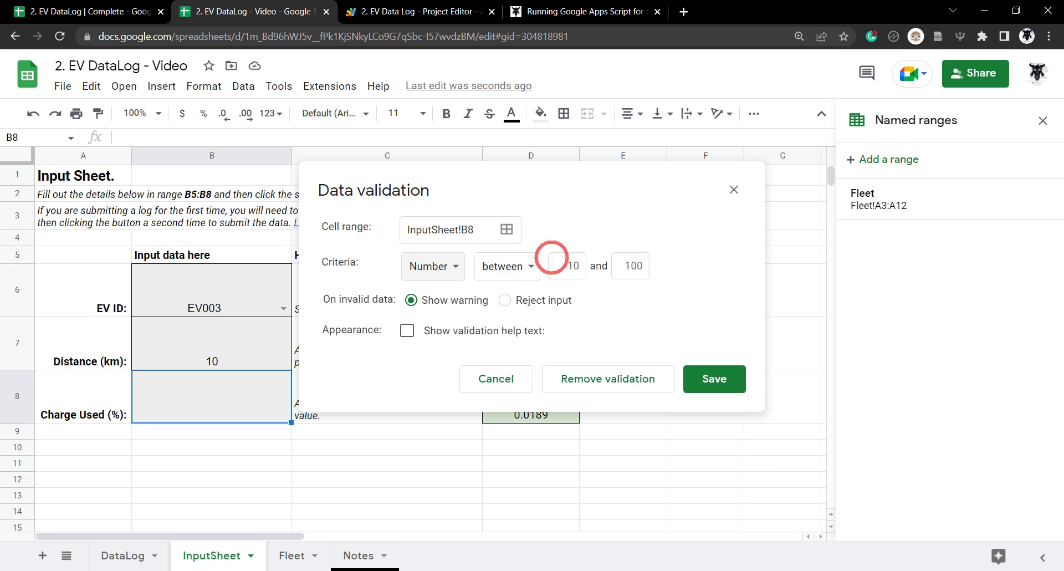
pyautogui.click(565, 262)
pyautogui.press('BackSpace')
pyautogui.press('BackSpace')
pyautogui.click(504, 300)
# Show the validation help text "Enter a number between 0 and 1 where 1 is 100%" for B8 and save the rule
pyautogui.click(407, 331)
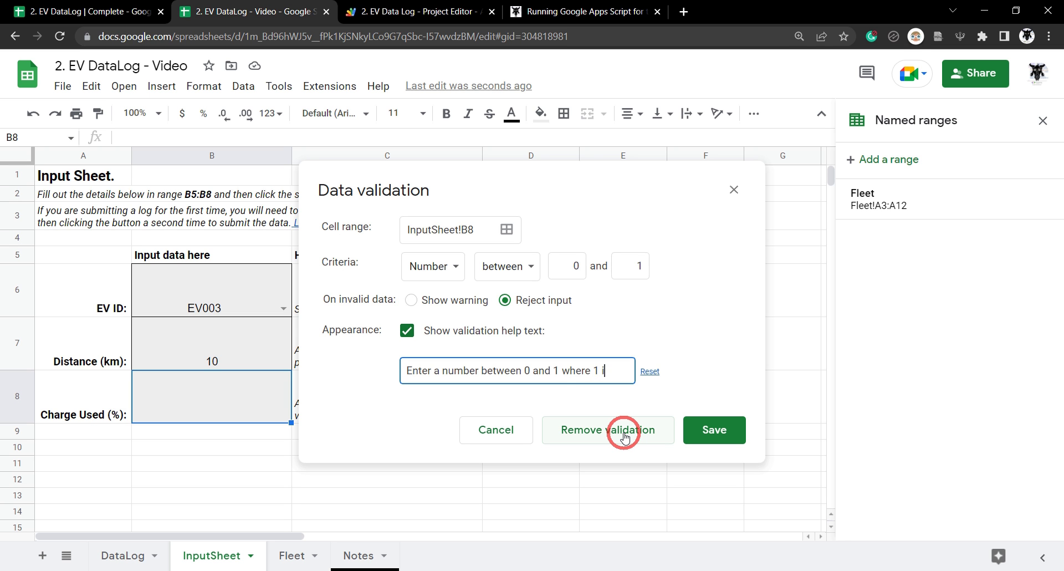
pyautogui.write('where 1 is 100')
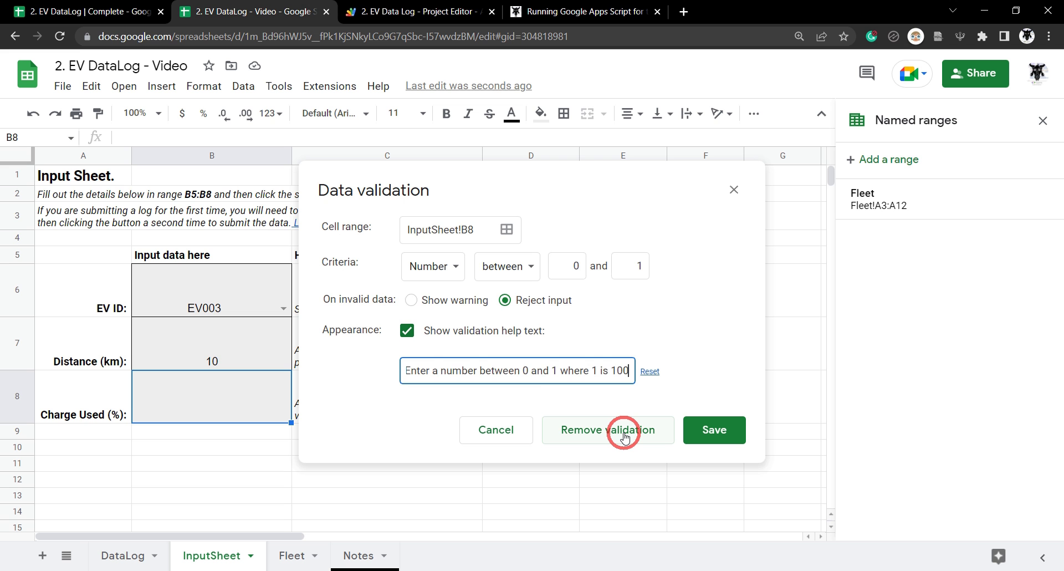
pyautogui.write('%')
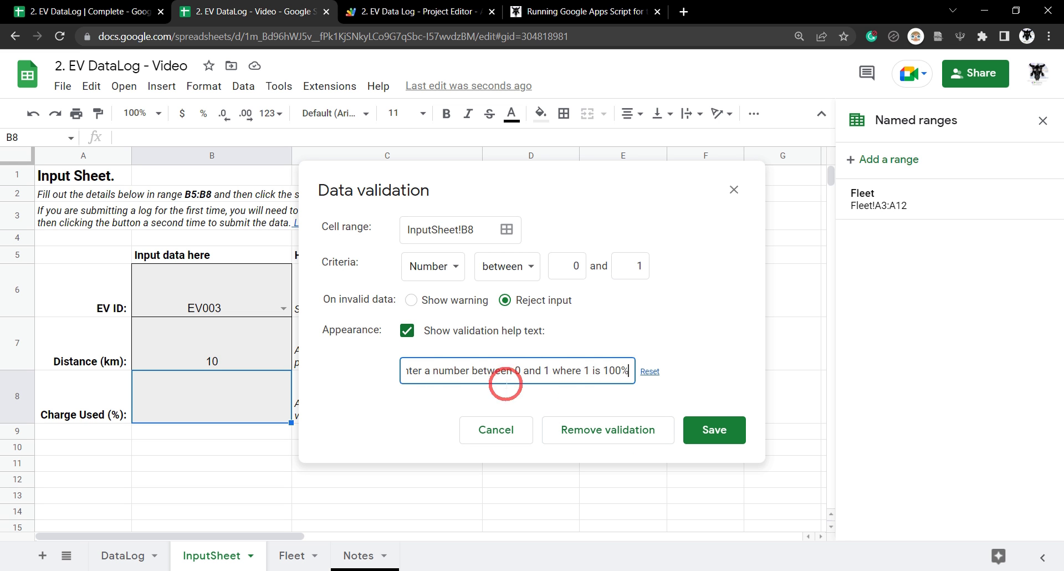
pyautogui.click(733, 438)
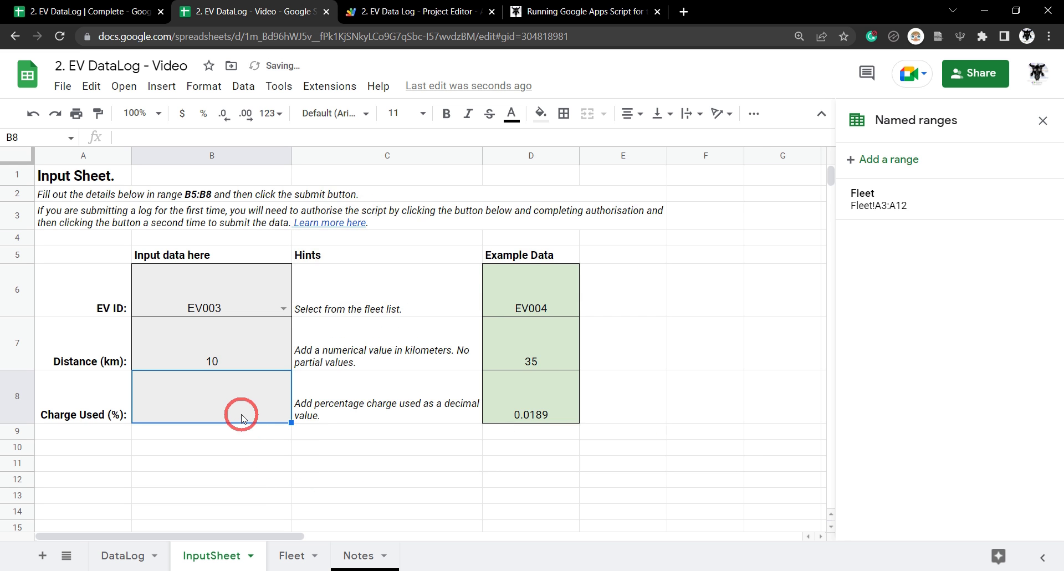
# Try the out-of-range value 2 in the Charge Used cell B8 to test its validation
pyautogui.write('2')
pyautogui.press('Tab')
pyautogui.click(697, 338)
# Enter 0.2 as the charge used in B8 and select the EV ID cell B6
pyautogui.click(246, 395)
pyautogui.write('0.')
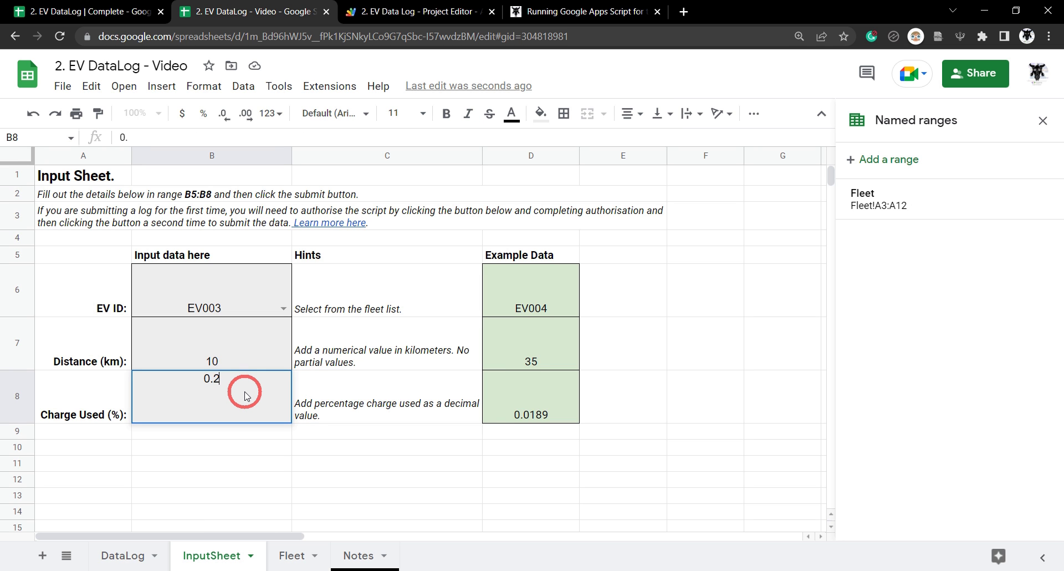
pyautogui.click(316, 388)
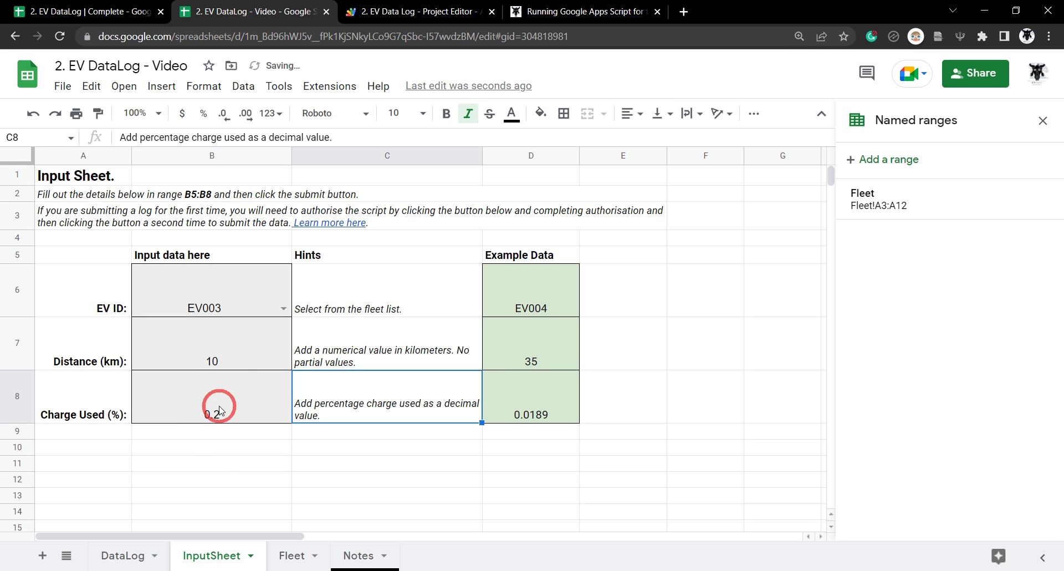
pyautogui.click(256, 322)
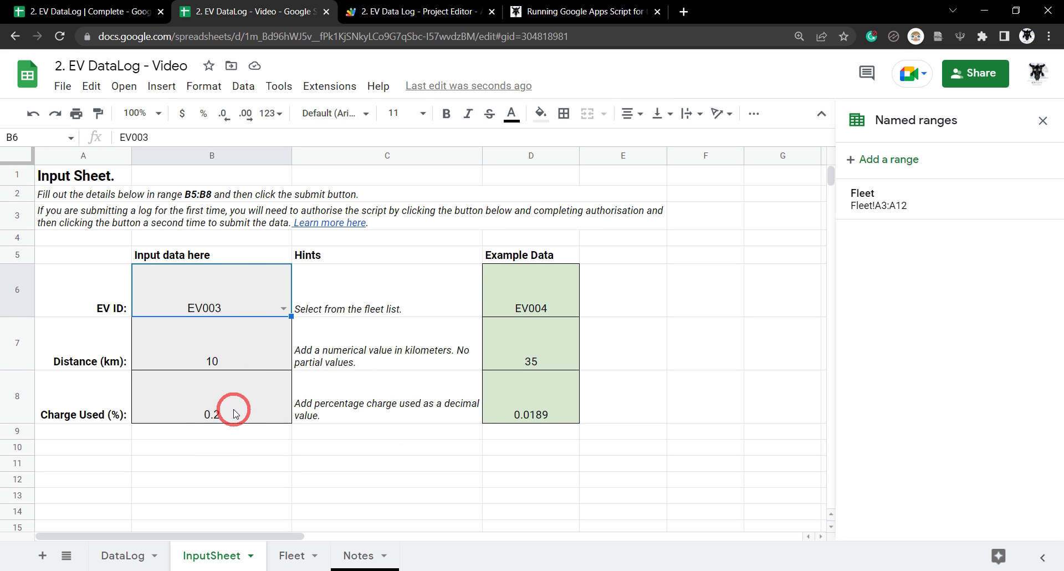
# Name the input cells B6:B8 on InputSheet as the range "InputData"
pyautogui.hotkey('shift', 'Down')
pyautogui.hotkey('shift', 'Down')
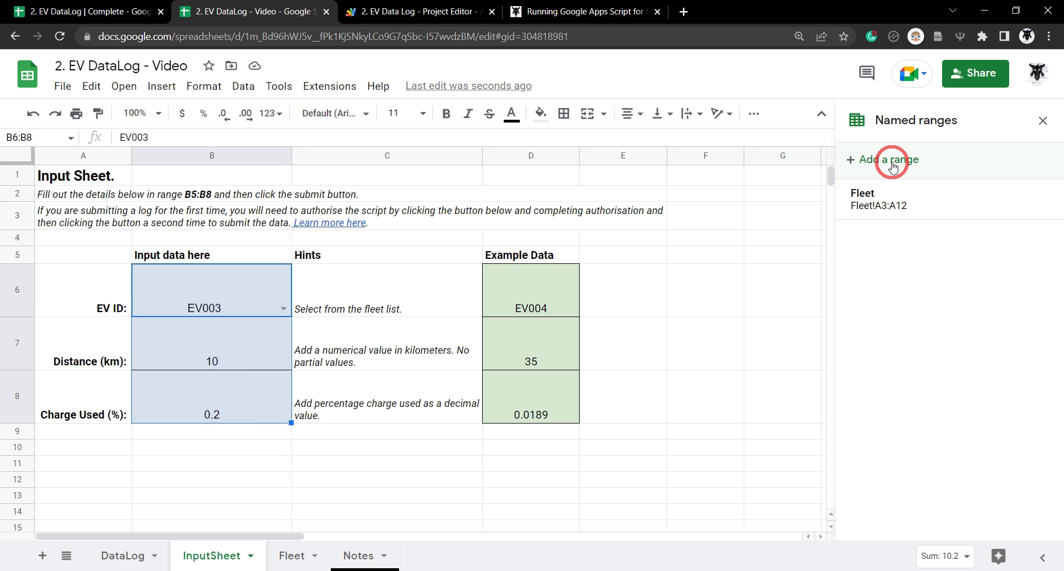
pyautogui.click(244, 88)
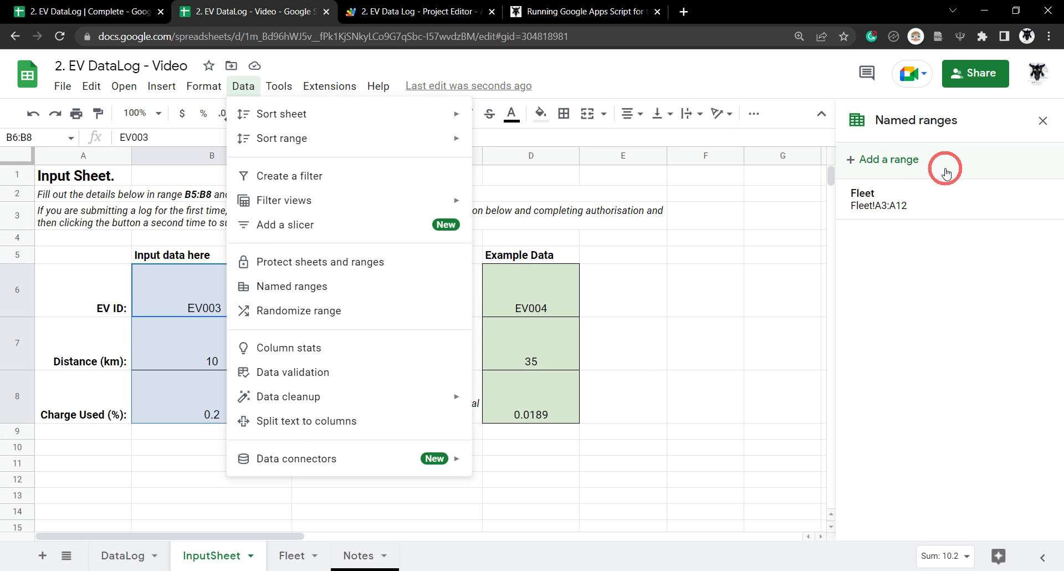
pyautogui.click(905, 161)
pyautogui.click(876, 156)
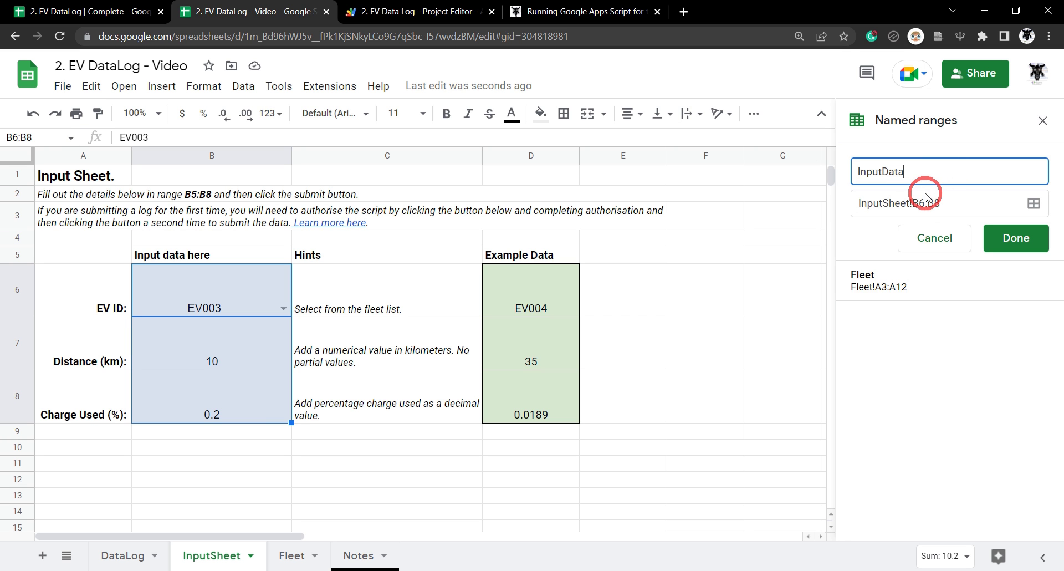
pyautogui.click(1029, 239)
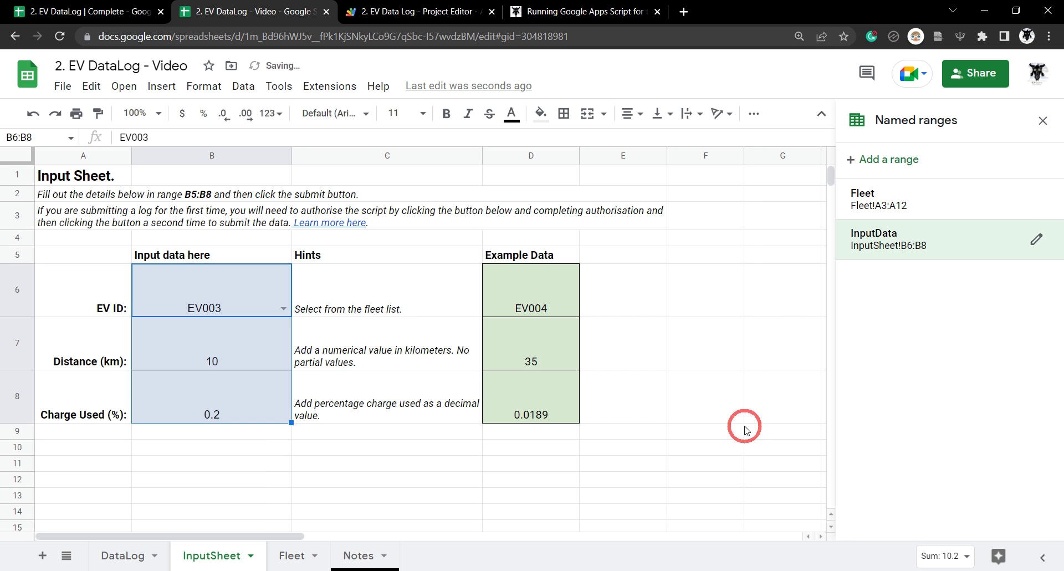
pyautogui.click(886, 245)
pyautogui.click(882, 259)
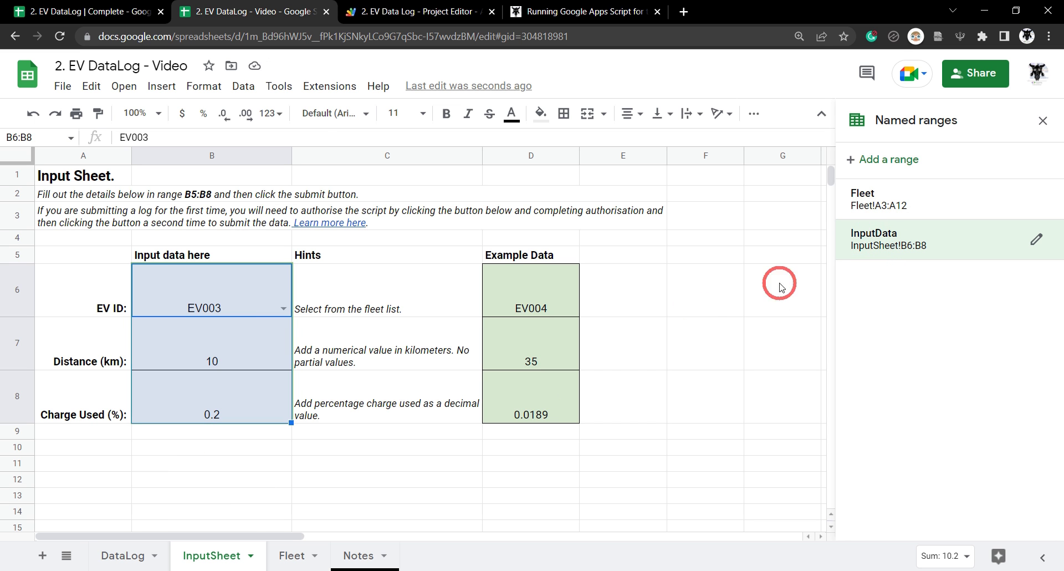
# Insert a new drawing near B9 and draw a wide rectangular bevel shape in it as a button
pyautogui.click(174, 450)
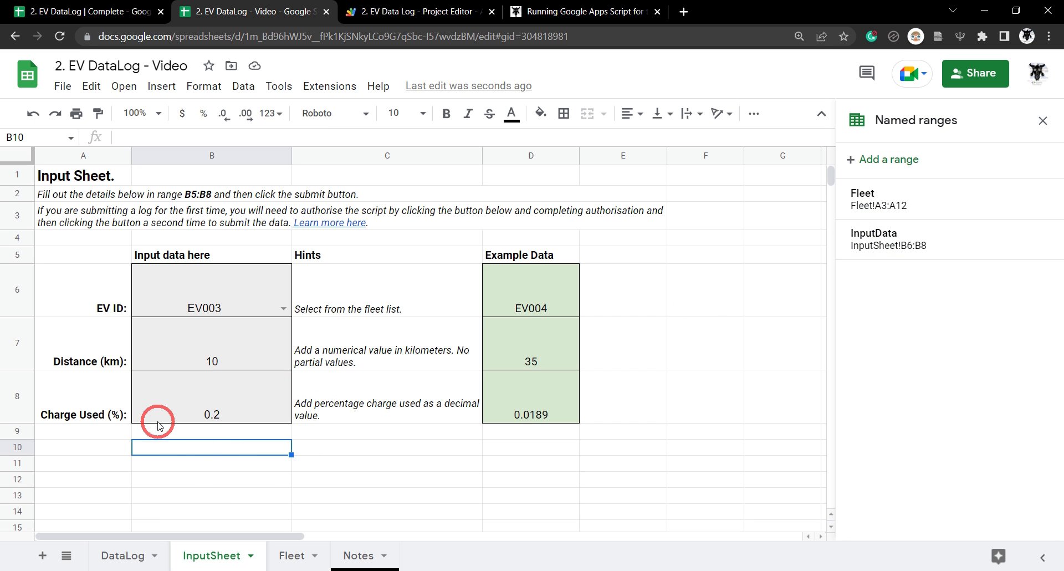
pyautogui.click(221, 435)
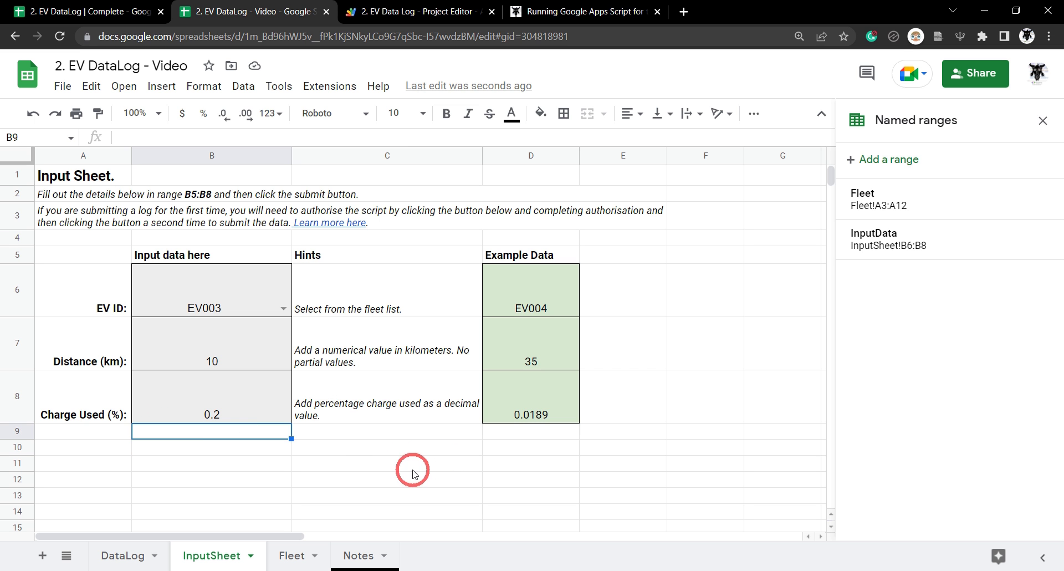
pyautogui.hotkey('alt', 'i')
pyautogui.click(142, 492)
pyautogui.click(151, 434)
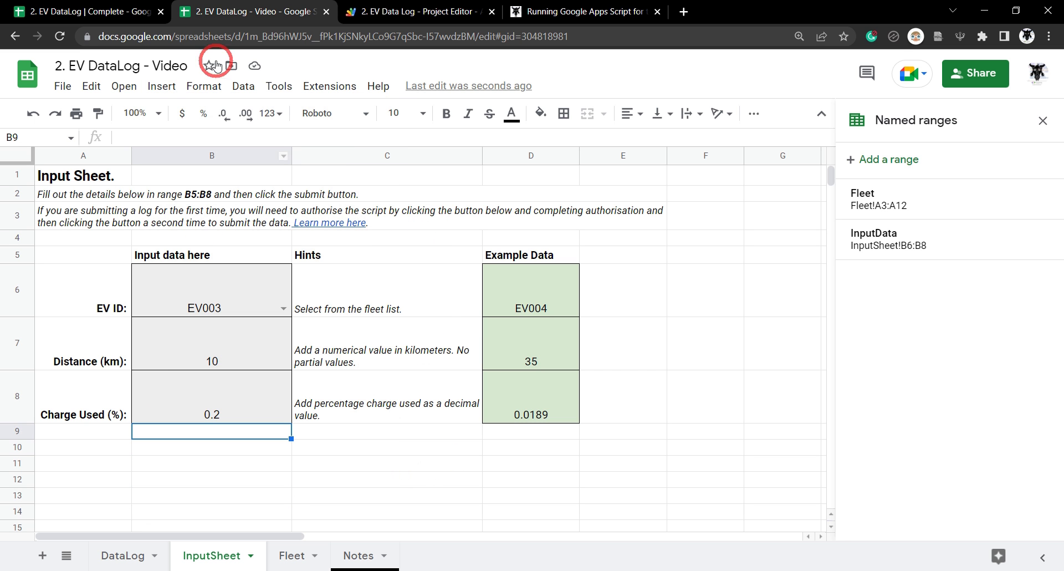
pyautogui.click(166, 91)
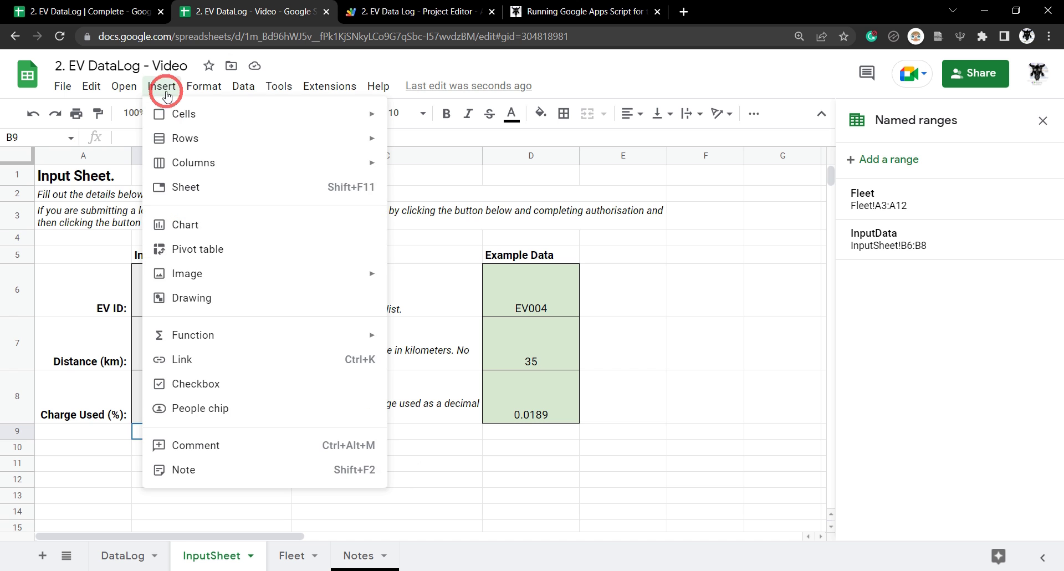
pyautogui.click(253, 297)
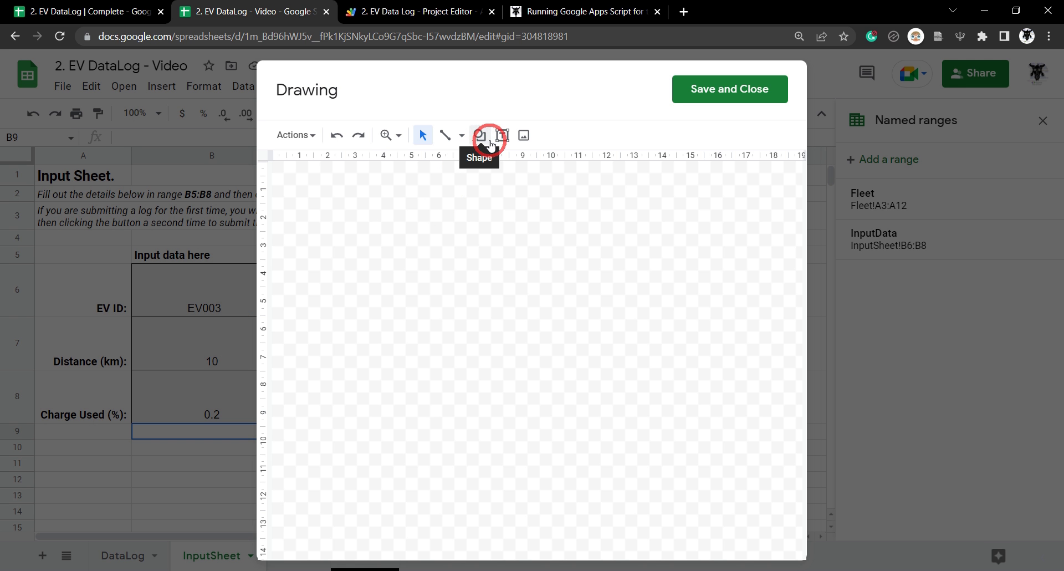
pyautogui.click(480, 136)
pyautogui.moveTo(518, 162)
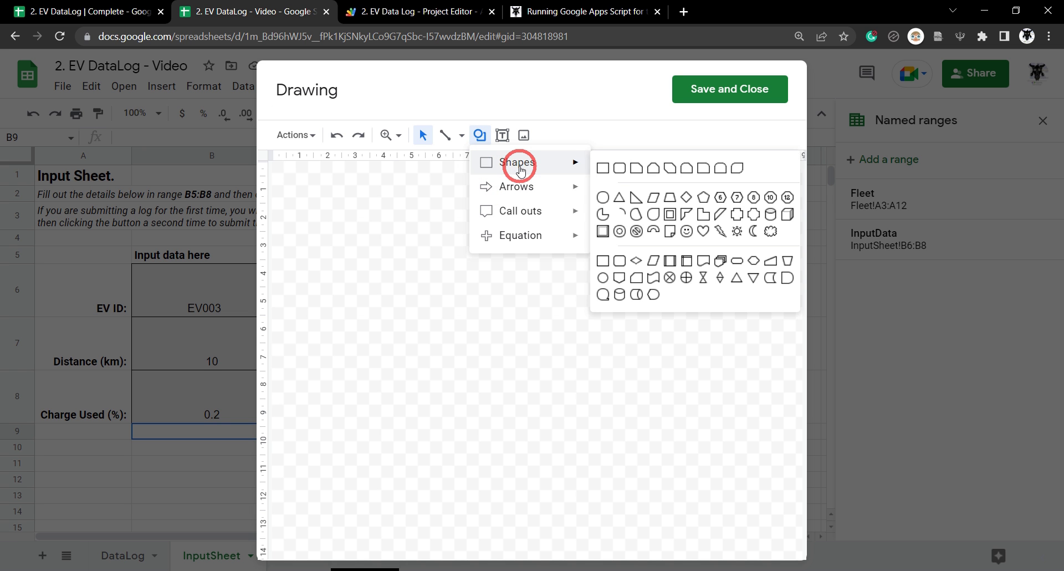
pyautogui.click(603, 232)
pyautogui.moveTo(378, 191); pyautogui.dragTo(591, 266)
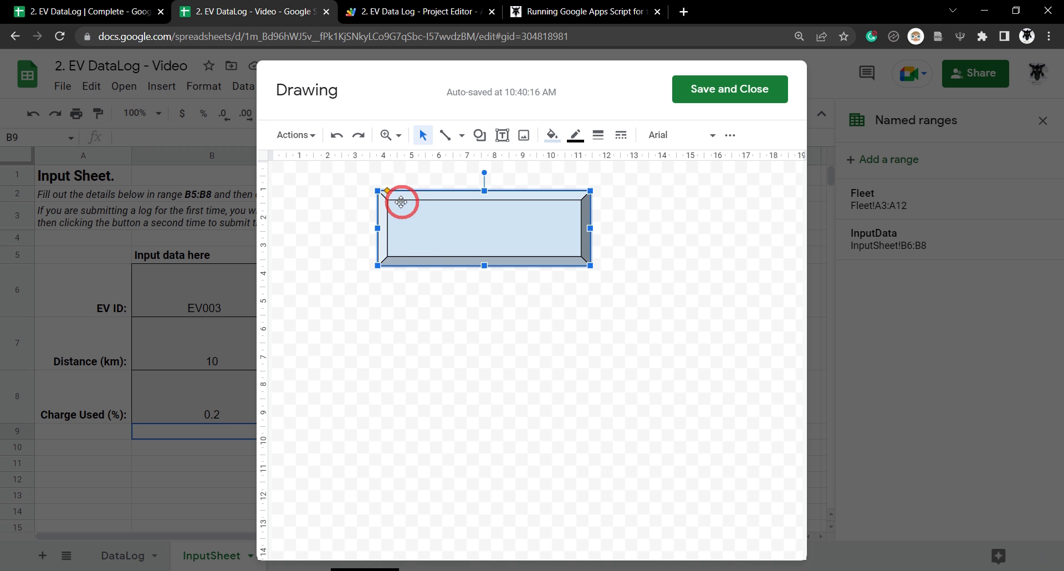
# Make the bevel's border transparent and label the shape "Submit"
pyautogui.click(577, 136)
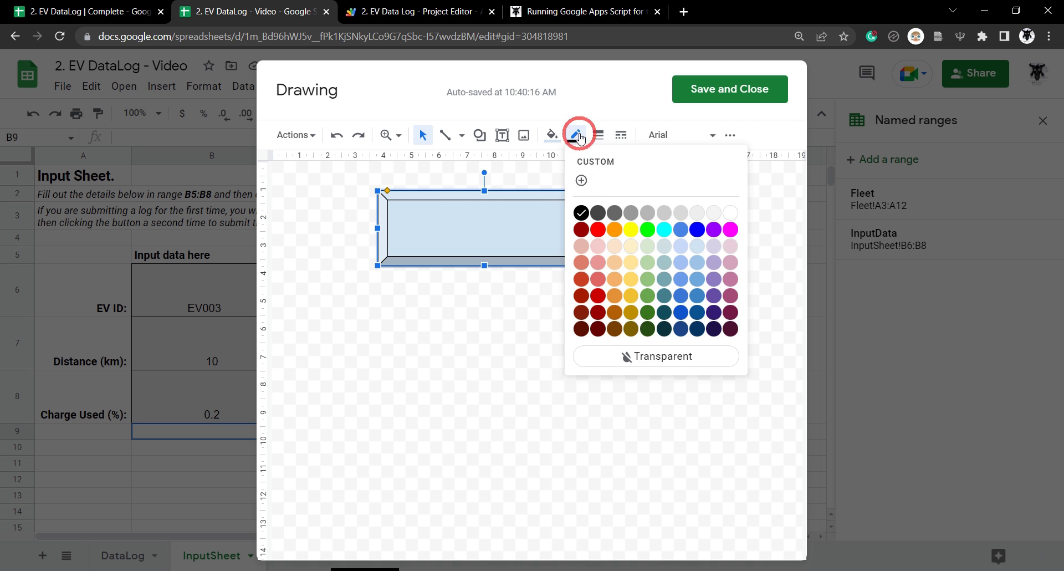
pyautogui.click(669, 361)
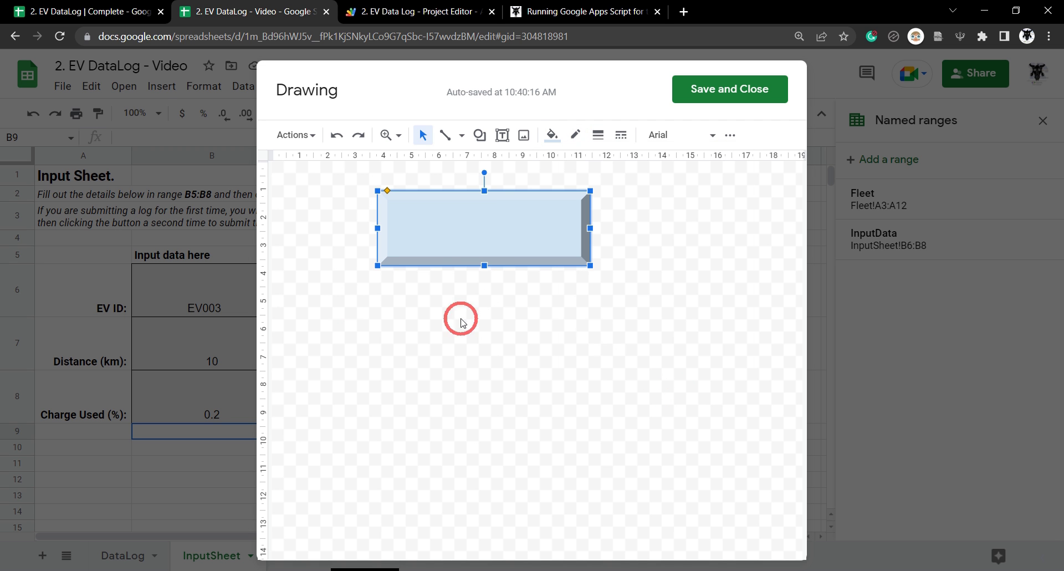
pyautogui.doubleClick(468, 226)
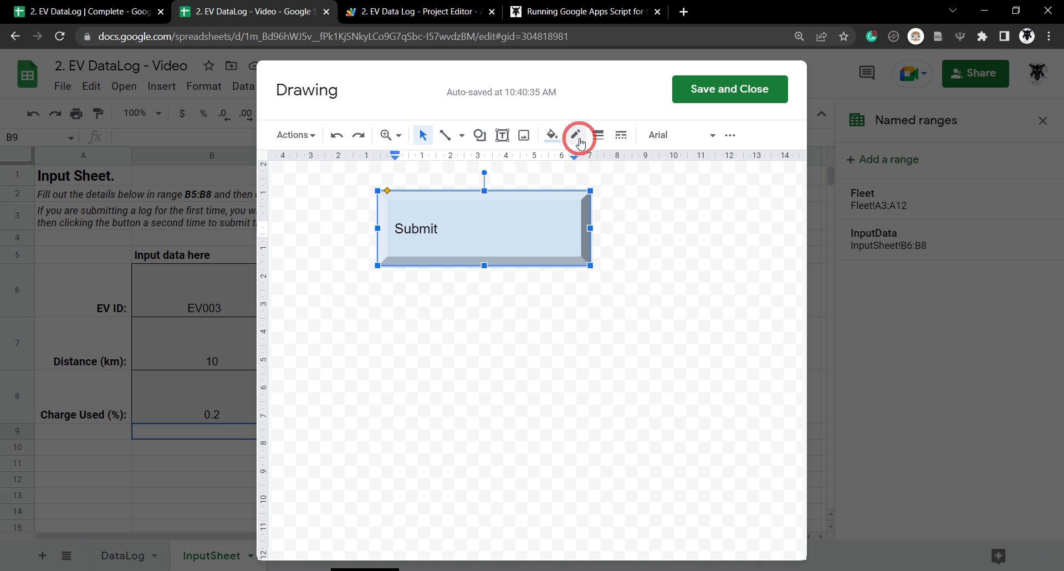
# Format the "Submit" label as bold Roboto text in dark blue
pyautogui.click(732, 137)
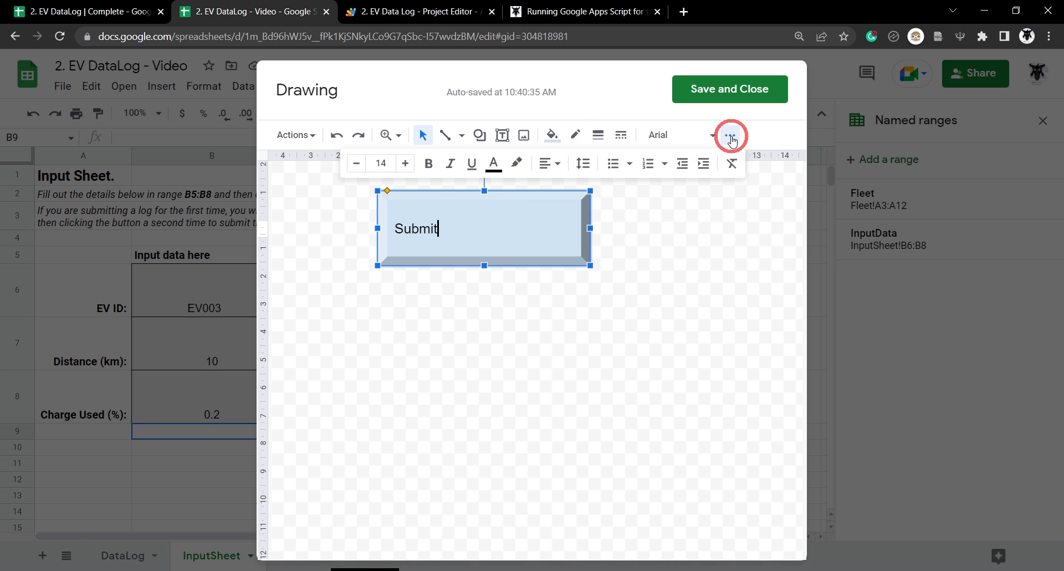
pyautogui.click(489, 166)
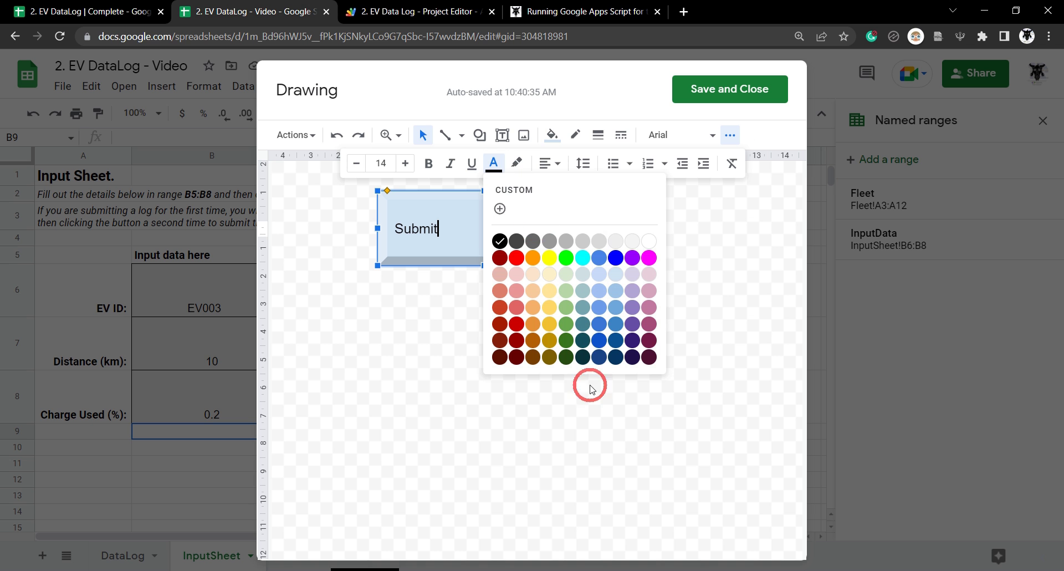
pyautogui.click(600, 358)
pyautogui.moveTo(449, 211); pyautogui.dragTo(364, 227)
pyautogui.click(494, 163)
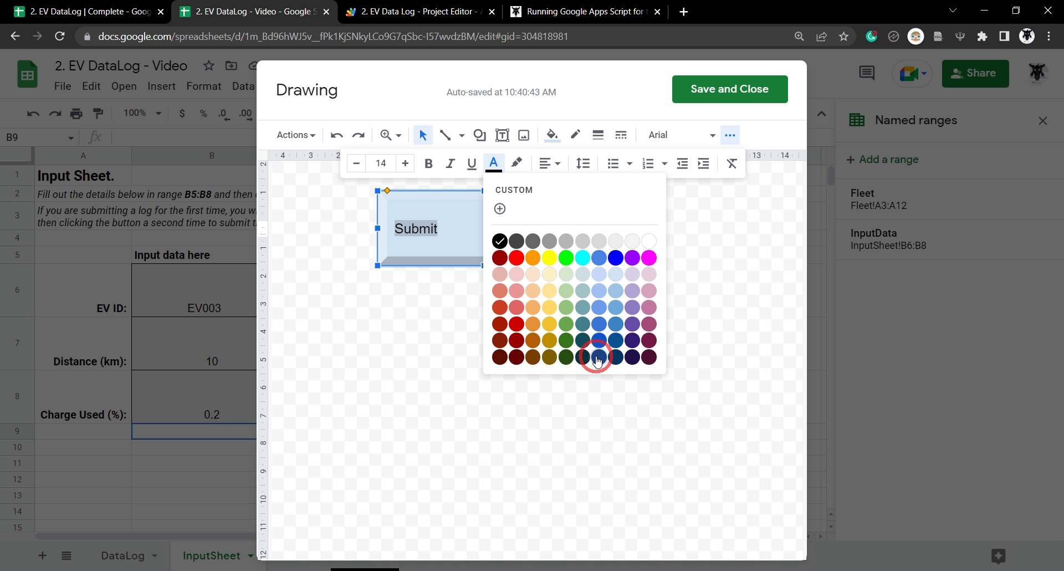
pyautogui.click(600, 357)
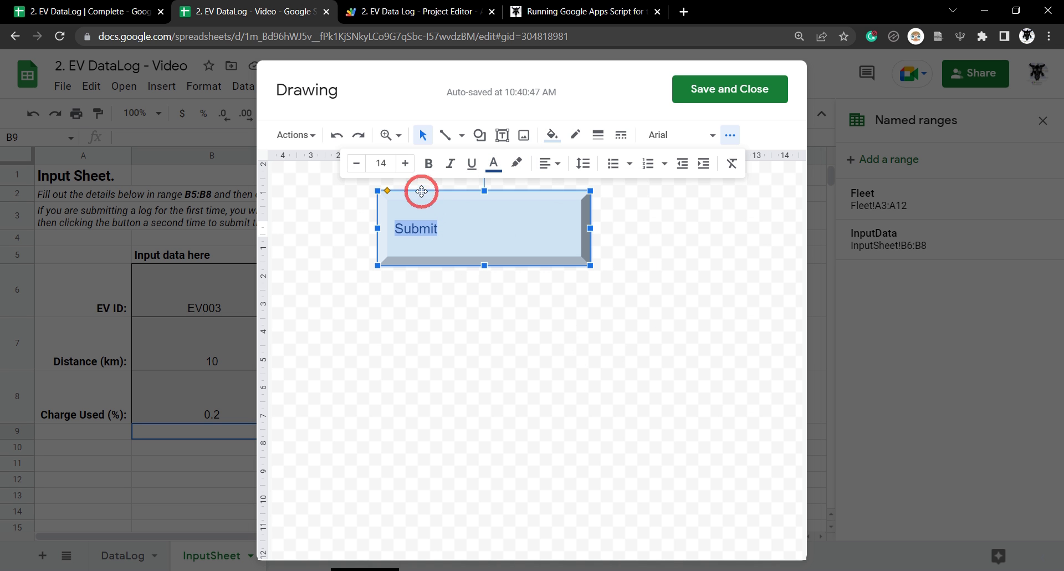
pyautogui.click(430, 166)
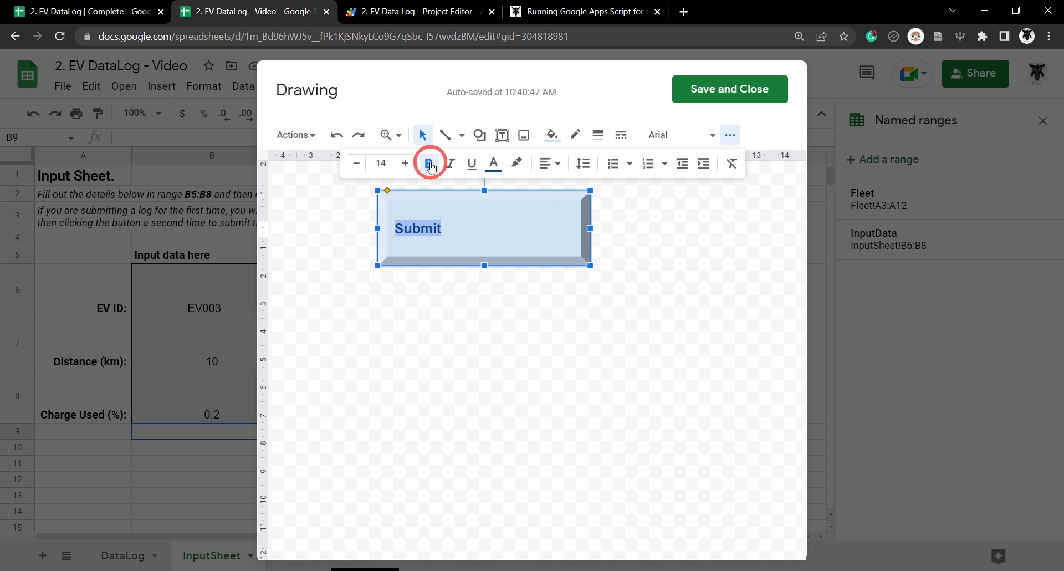
pyautogui.click(713, 135)
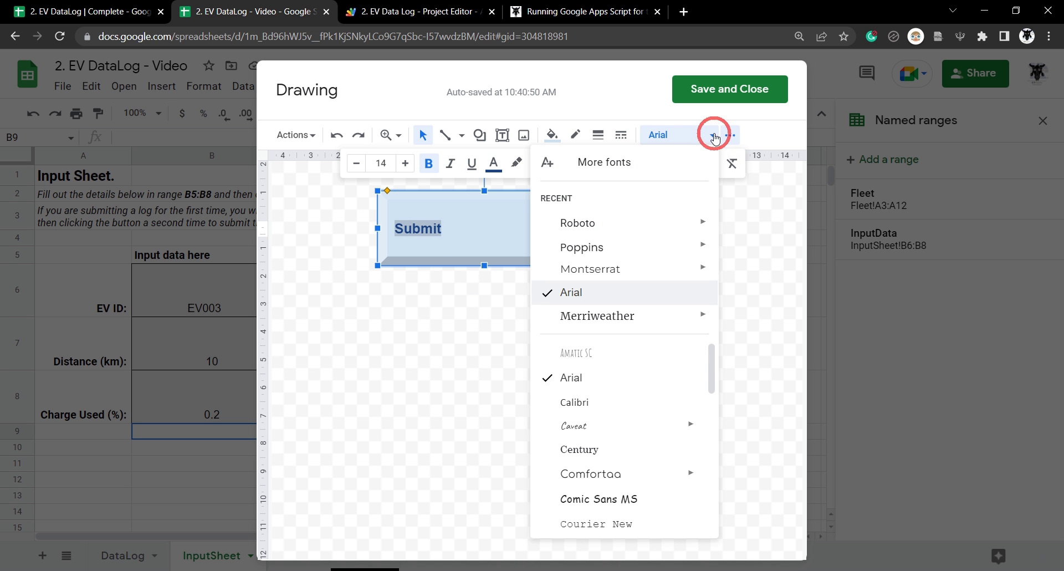
pyautogui.click(607, 224)
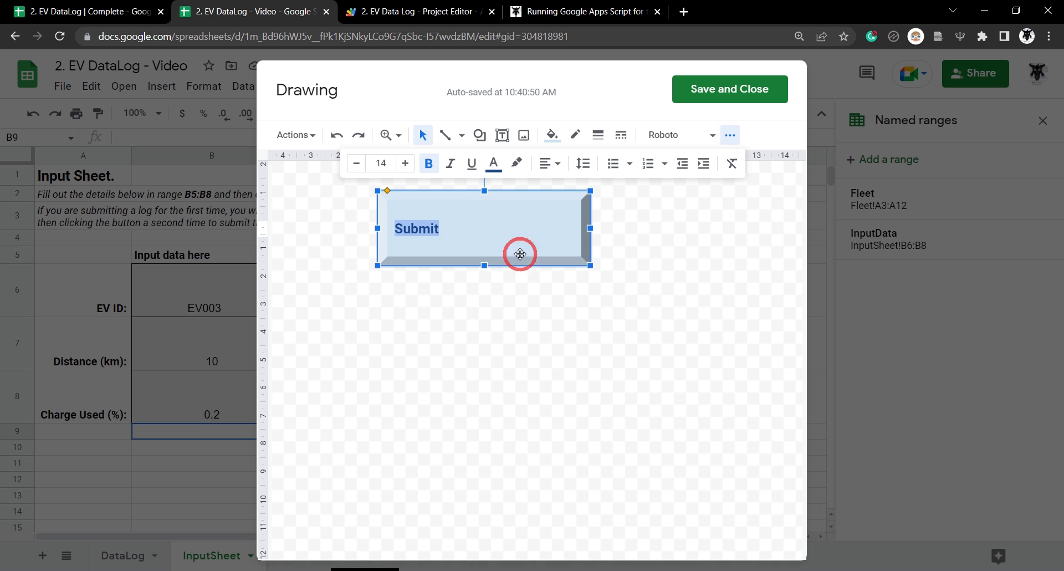
# Increase the "Submit" label's font size to 35
pyautogui.click(405, 164)
pyautogui.click(405, 164)
pyautogui.click(405, 164)
pyautogui.click(405, 164)
pyautogui.click(405, 164)
pyautogui.click(406, 164)
pyautogui.click(405, 164)
pyautogui.click(405, 164)
pyautogui.click(405, 165)
pyautogui.click(405, 164)
pyautogui.click(406, 164)
pyautogui.click(406, 164)
pyautogui.click(406, 164)
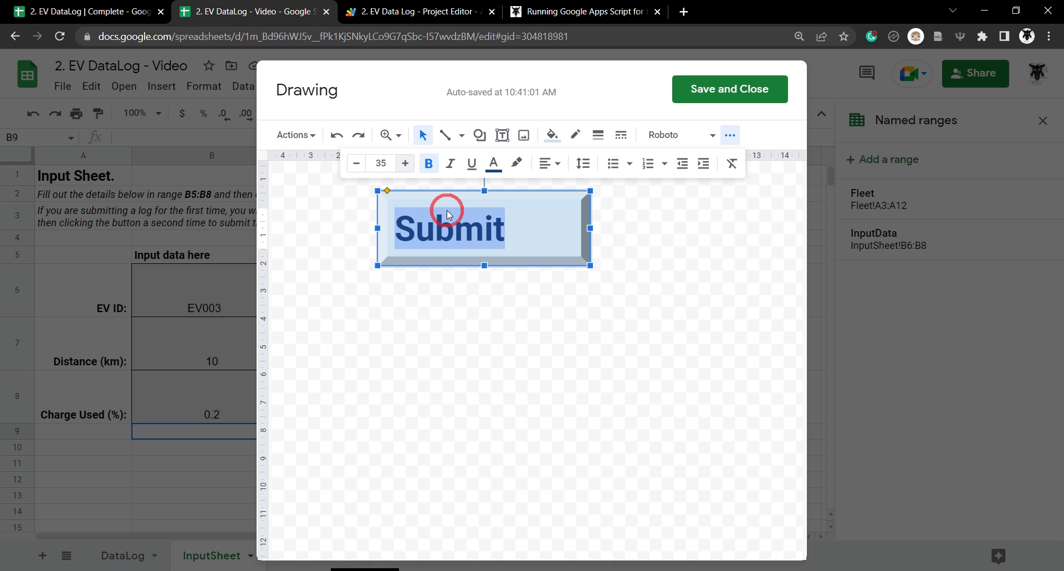
pyautogui.click(633, 230)
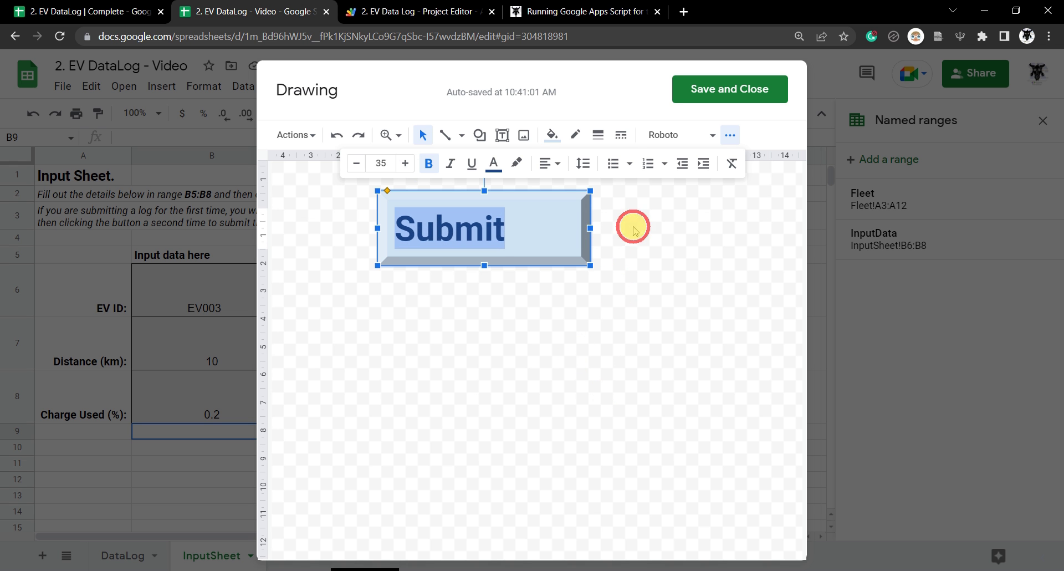
# Shrink the bevel's width and height to fit closely around its label and save the drawing to the sheet
pyautogui.click(579, 229)
pyautogui.moveTo(591, 228); pyautogui.dragTo(524, 228)
pyautogui.moveTo(451, 264); pyautogui.dragTo(451, 256)
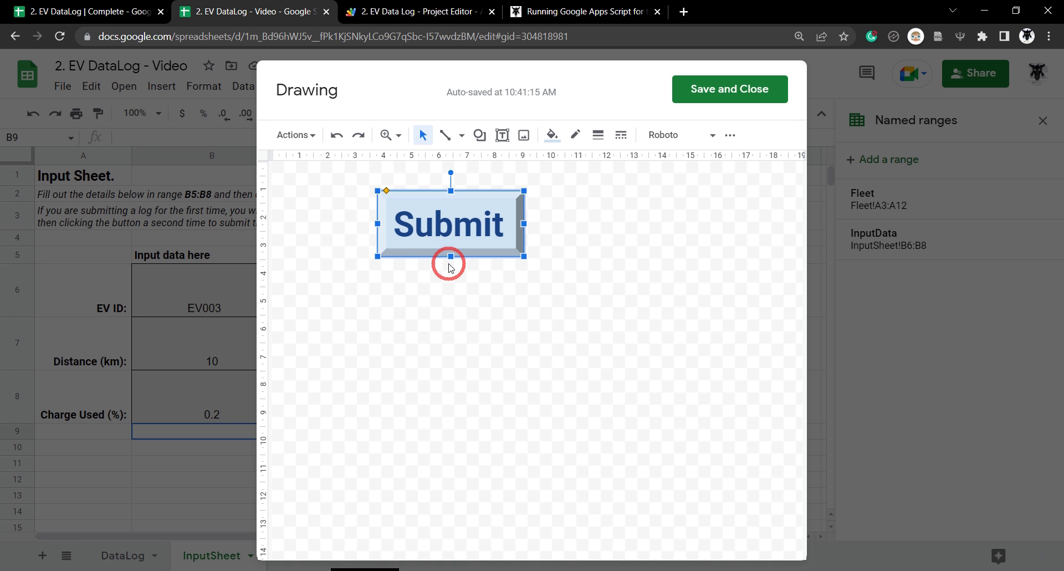
pyautogui.click(757, 91)
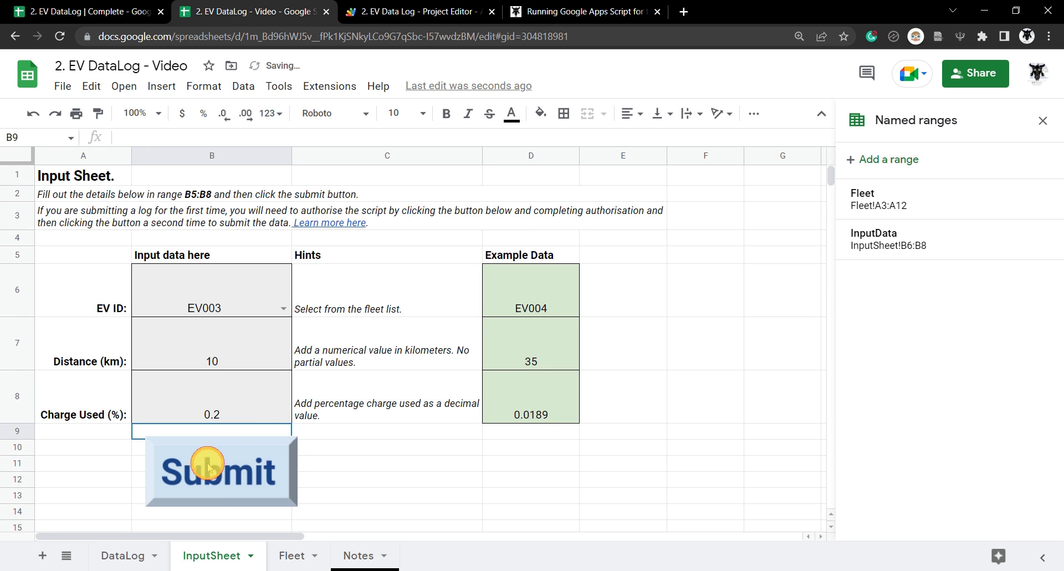
# Scale down the Submit button and place it just below the Charge Used cell B8, aligned with column B's right edge
pyautogui.click(208, 466)
pyautogui.moveTo(294, 507); pyautogui.dragTo(286, 501)
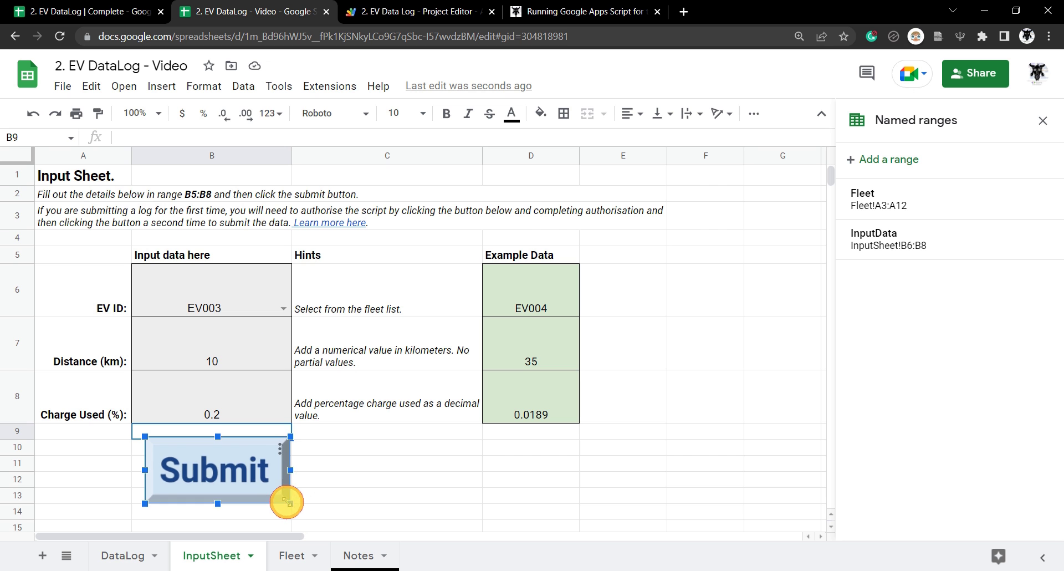
pyautogui.moveTo(209, 463); pyautogui.dragTo(230, 450)
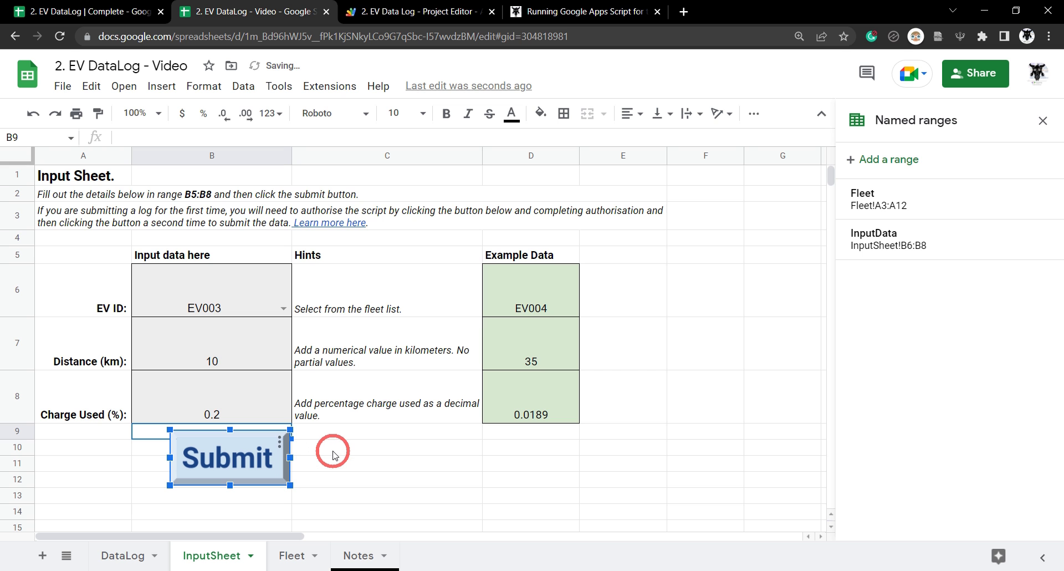
pyautogui.moveTo(237, 451); pyautogui.dragTo(239, 452)
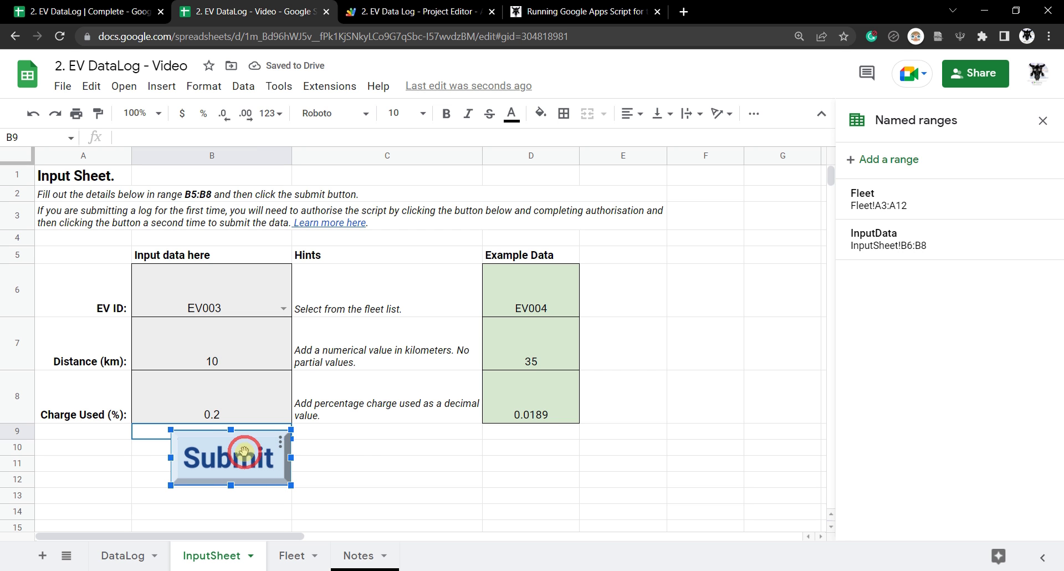
pyautogui.click(353, 453)
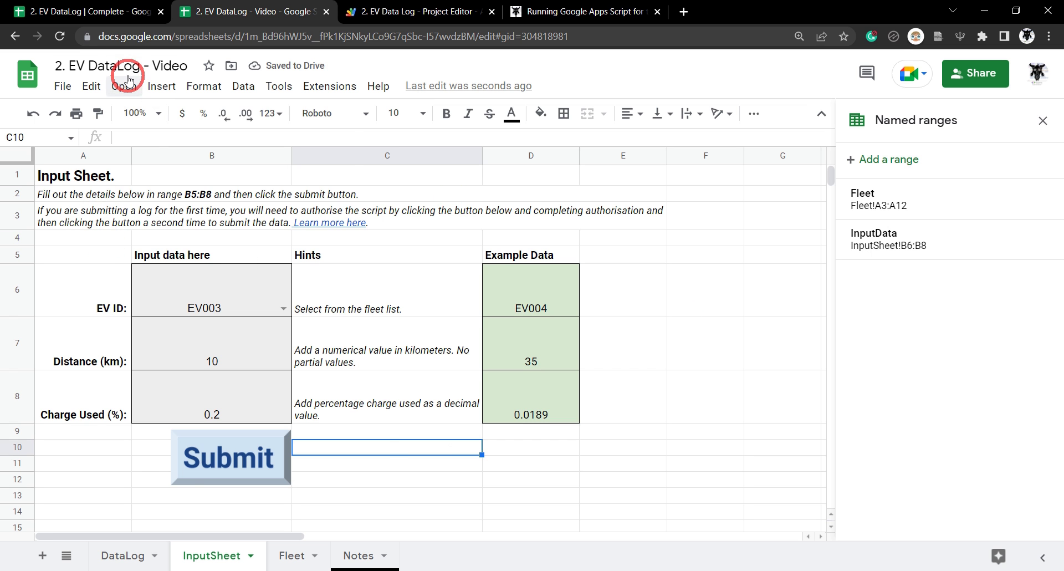
# Hide the gridlines on InputSheet
pyautogui.click(124, 87)
pyautogui.click(130, 89)
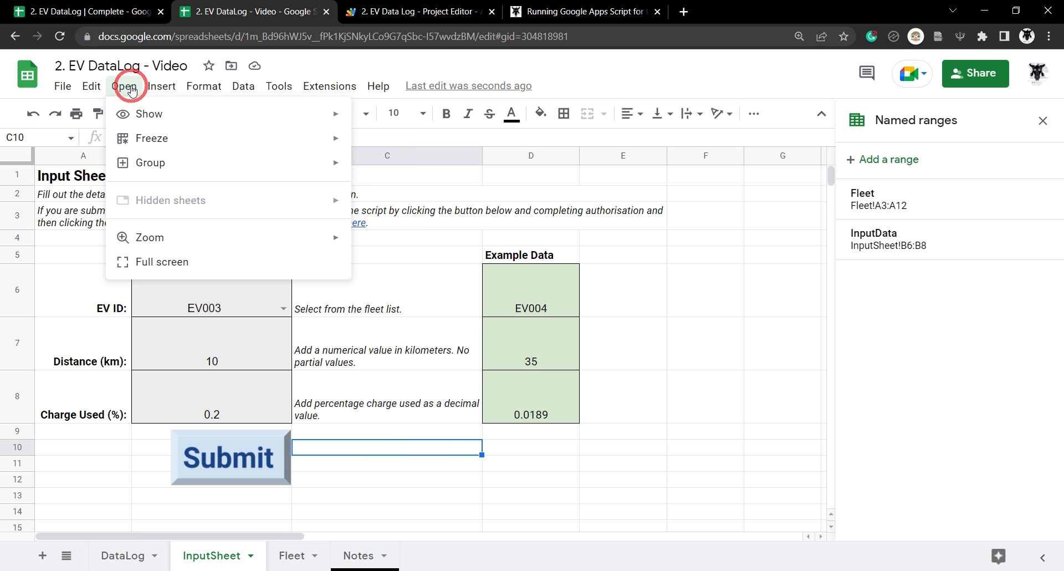
pyautogui.moveTo(341, 113)
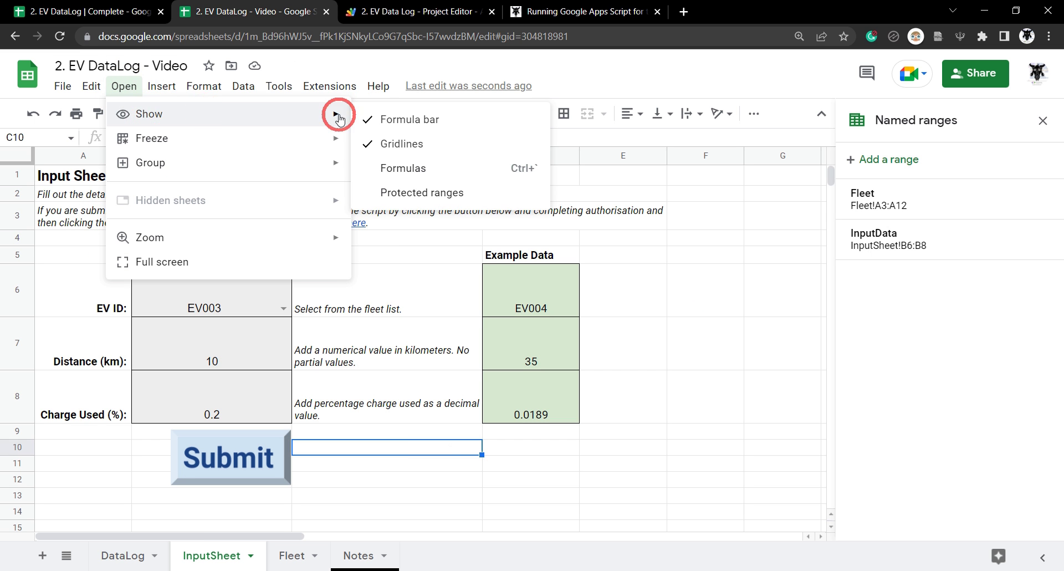
pyautogui.click(413, 151)
pyautogui.click(392, 477)
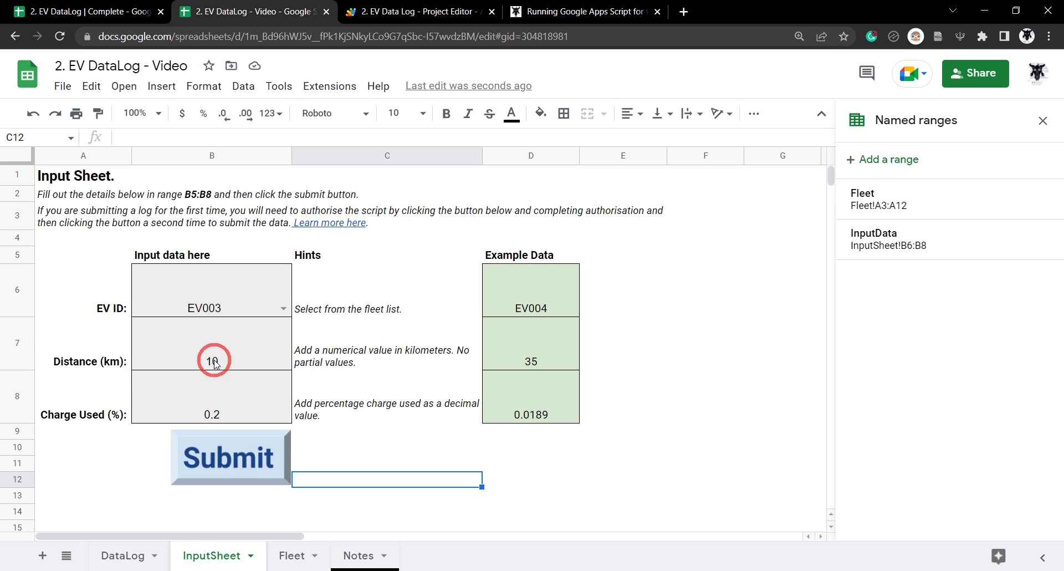
# Switch to the "2. EV Data Log" Apps Script project and copy the function name appendEvLog from Code.gs
pyautogui.click(232, 556)
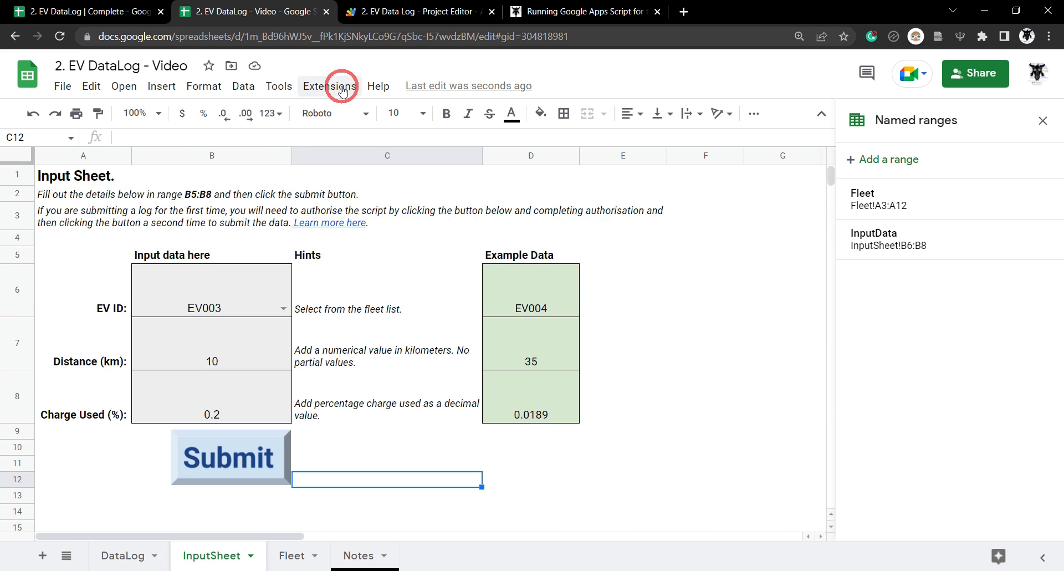
pyautogui.click(342, 87)
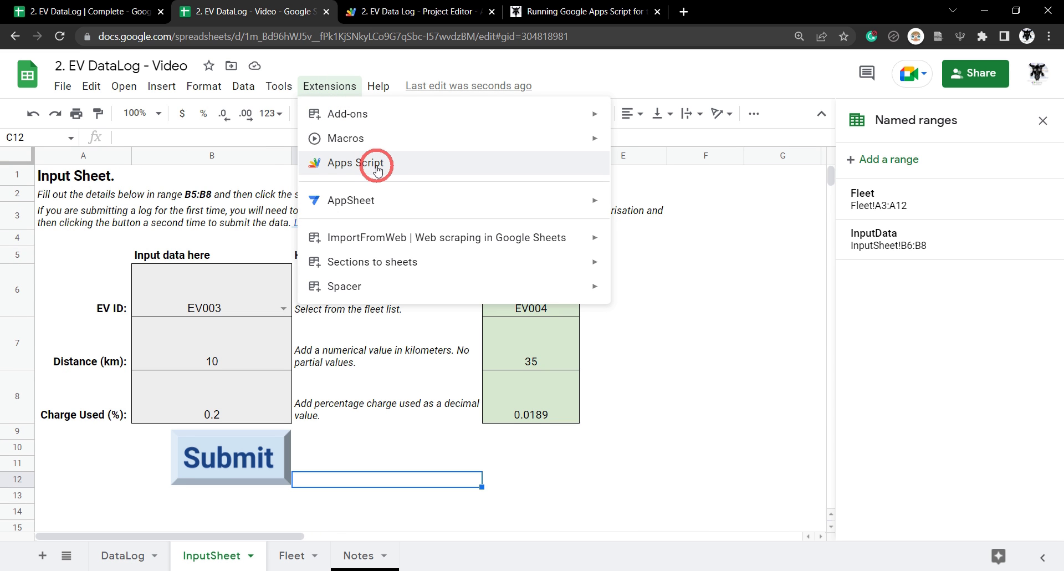
pyautogui.click(411, 12)
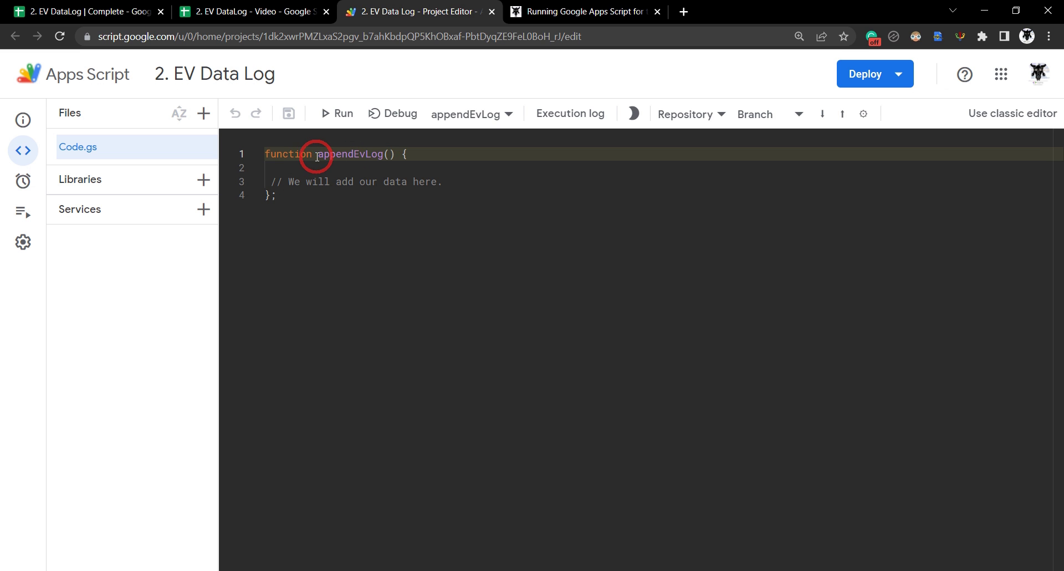
pyautogui.moveTo(385, 155); pyautogui.dragTo(319, 155)
pyautogui.hotkey('ctrl', 'c')
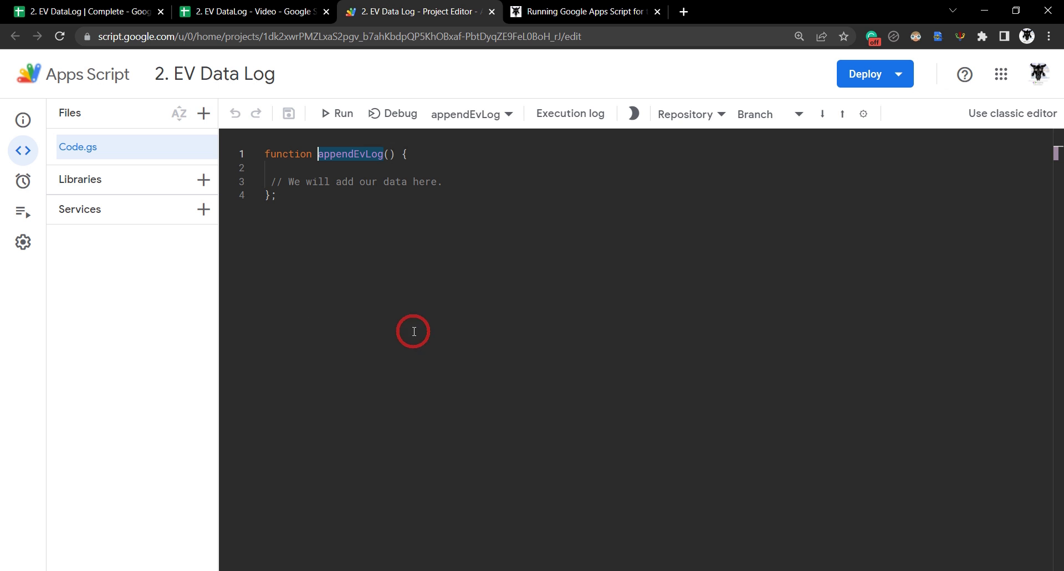
# Assign the appendEvLog script to the Submit button on InputSheet in "2. EV DataLog - Video"
pyautogui.click(272, 11)
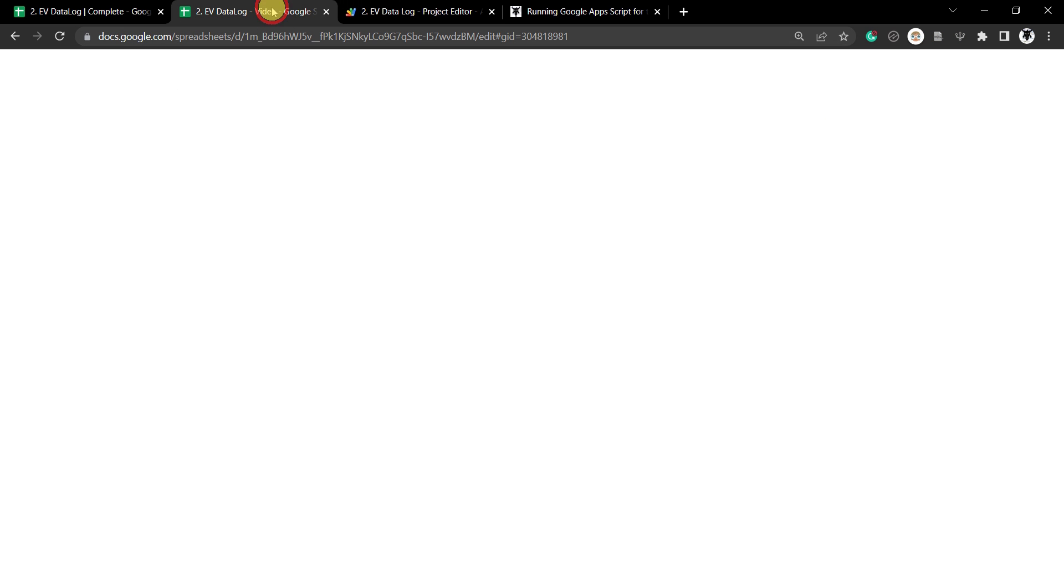
pyautogui.rightClick(248, 461)
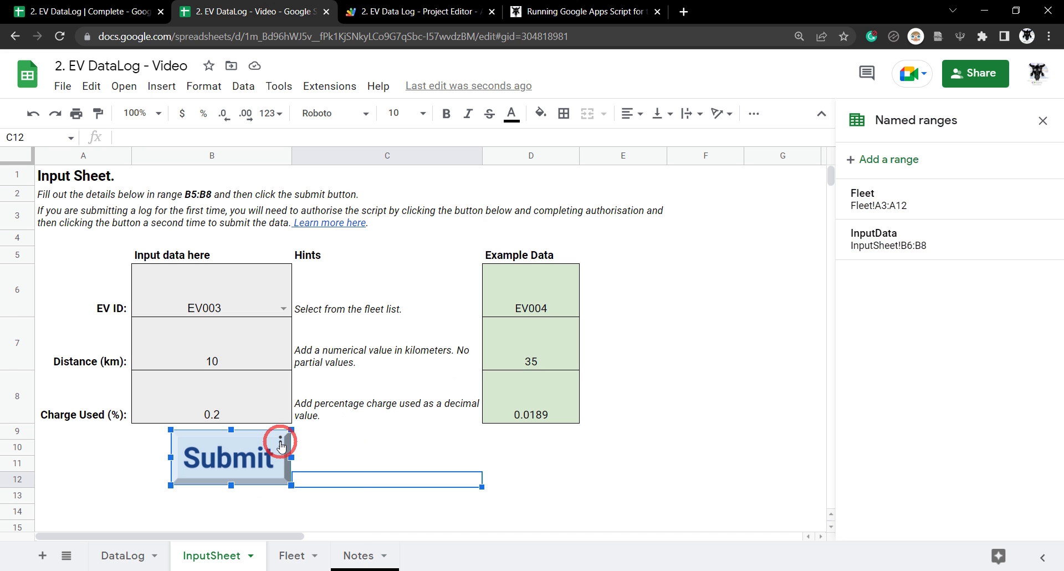
pyautogui.click(281, 444)
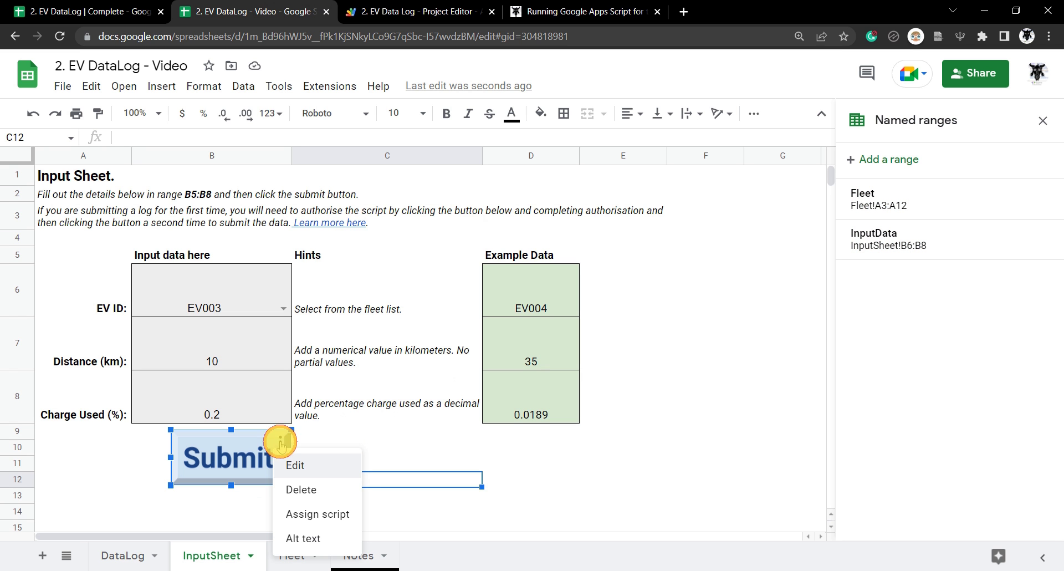
pyautogui.click(303, 515)
pyautogui.hotkey('ctrl', 'v')
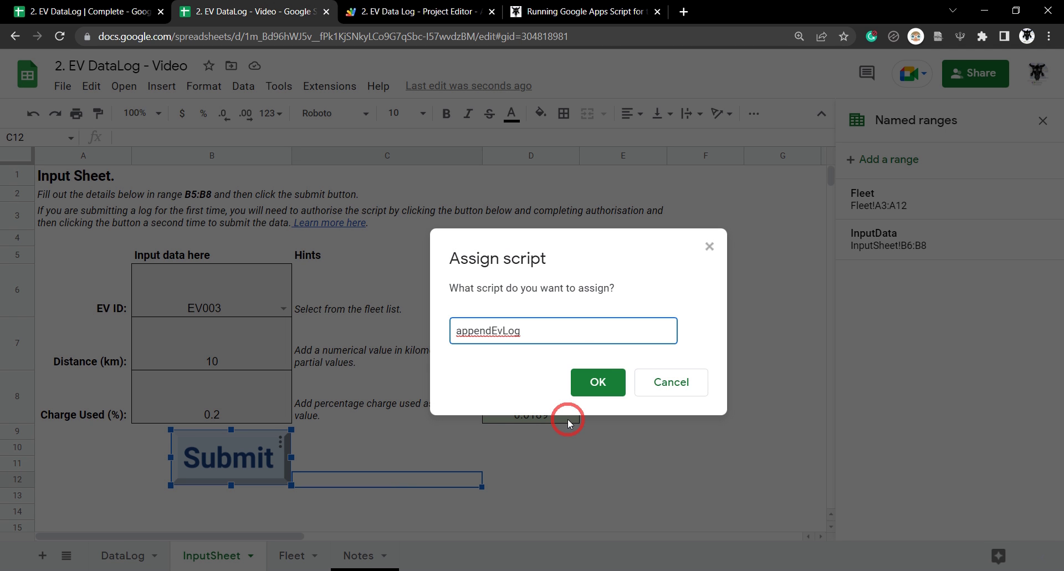
pyautogui.click(598, 385)
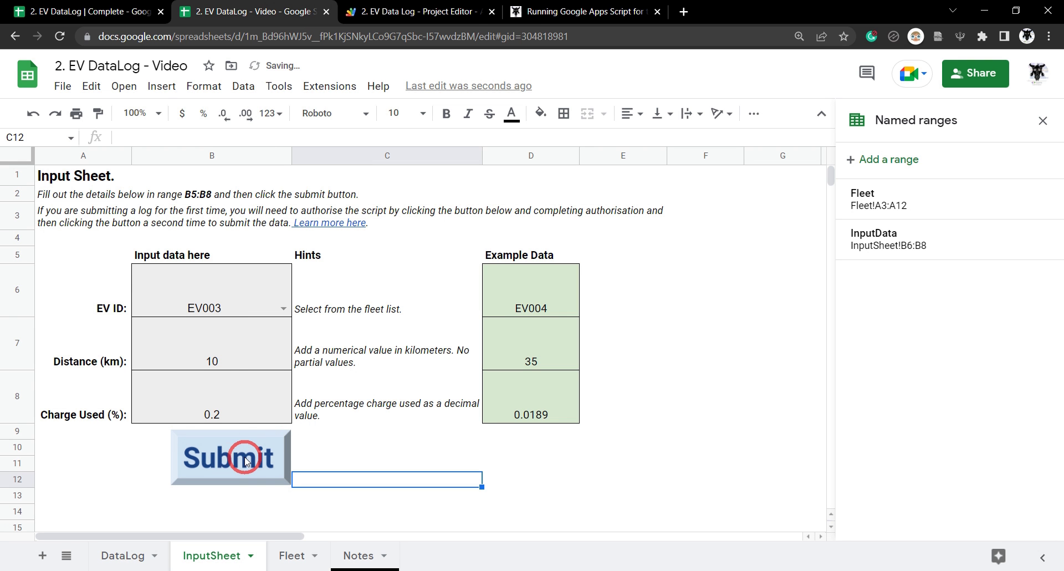
# Return to the Apps Script project and place the cursor after the comment inside the appendEvLog function
pyautogui.click(410, 10)
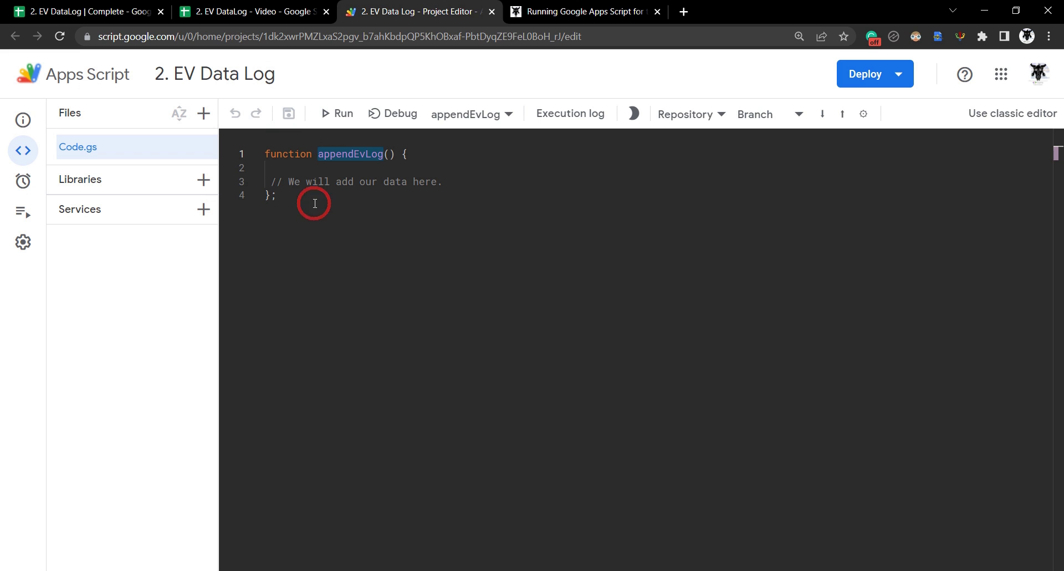
pyautogui.click(450, 182)
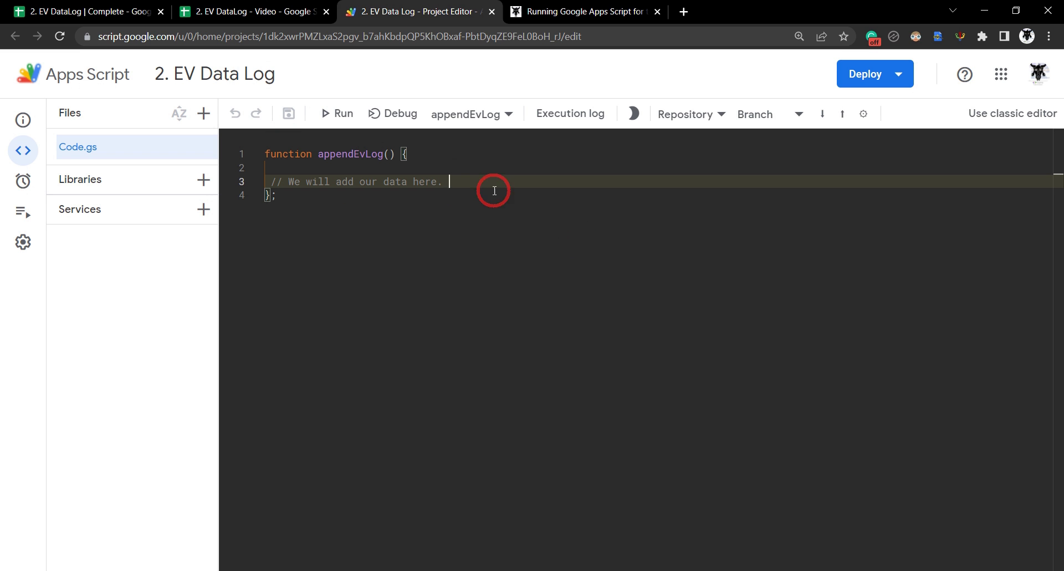